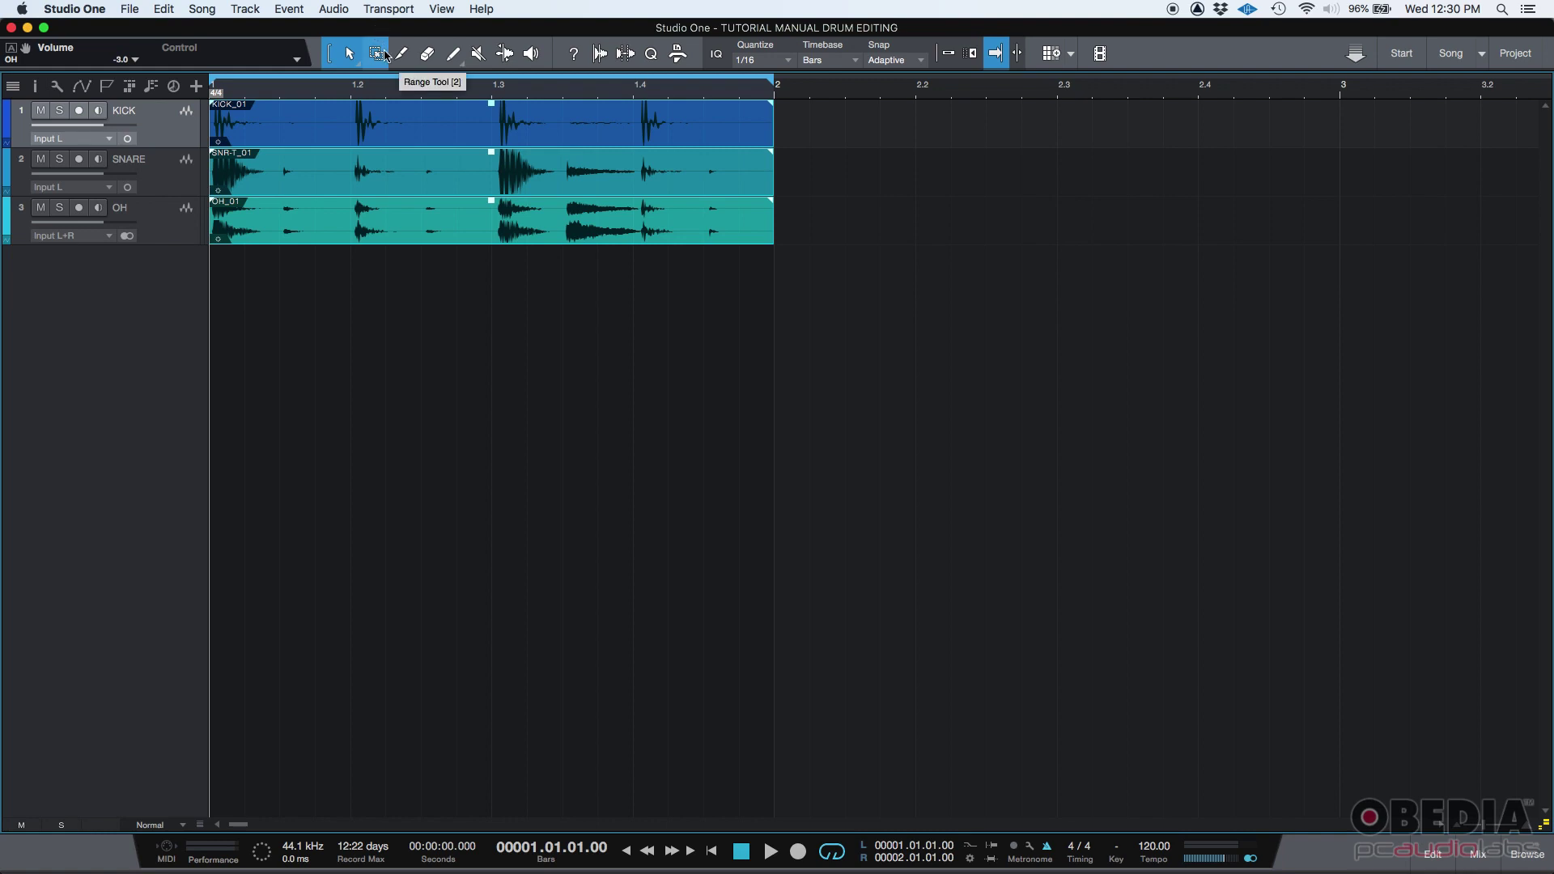
Step: Play the three-track drum loop from the start, stop it, and examine the hit timing around beat 1.3 against the grid
click(386, 55)
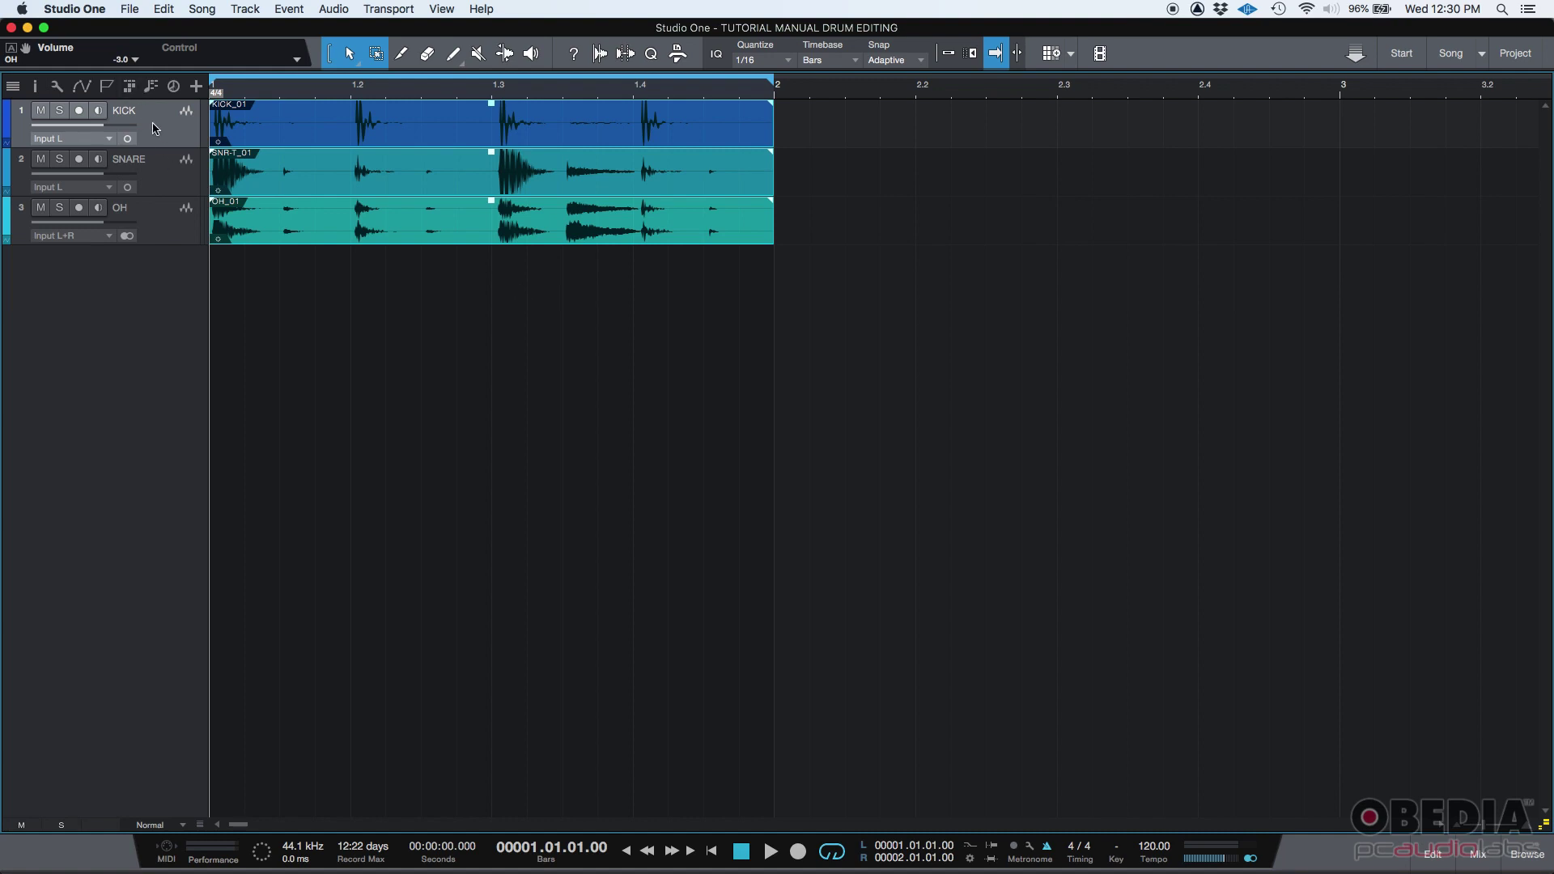
click(159, 179)
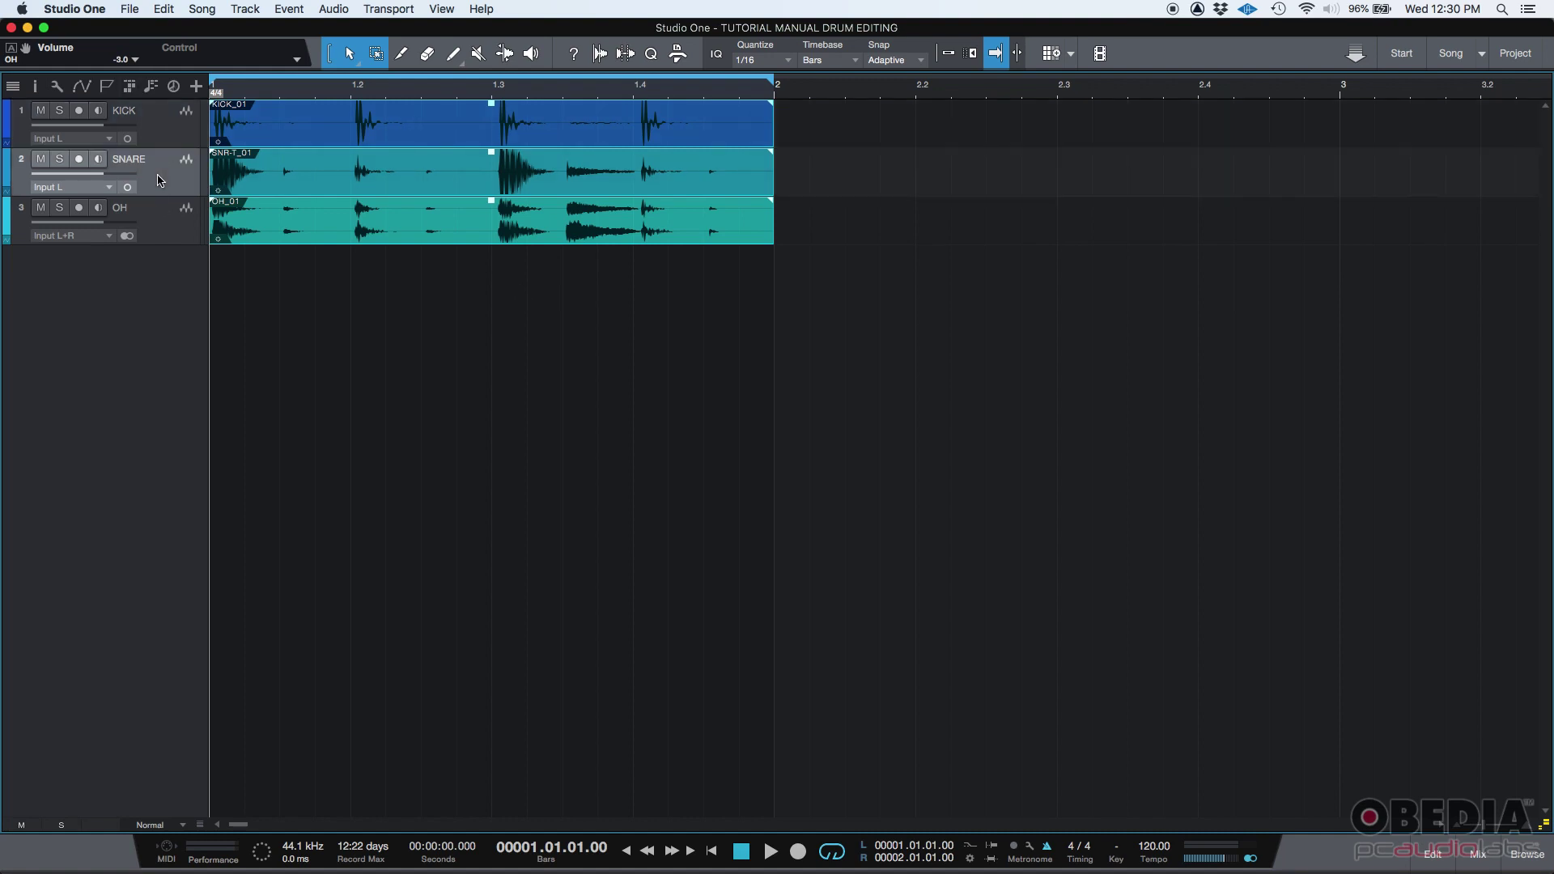
click(158, 230)
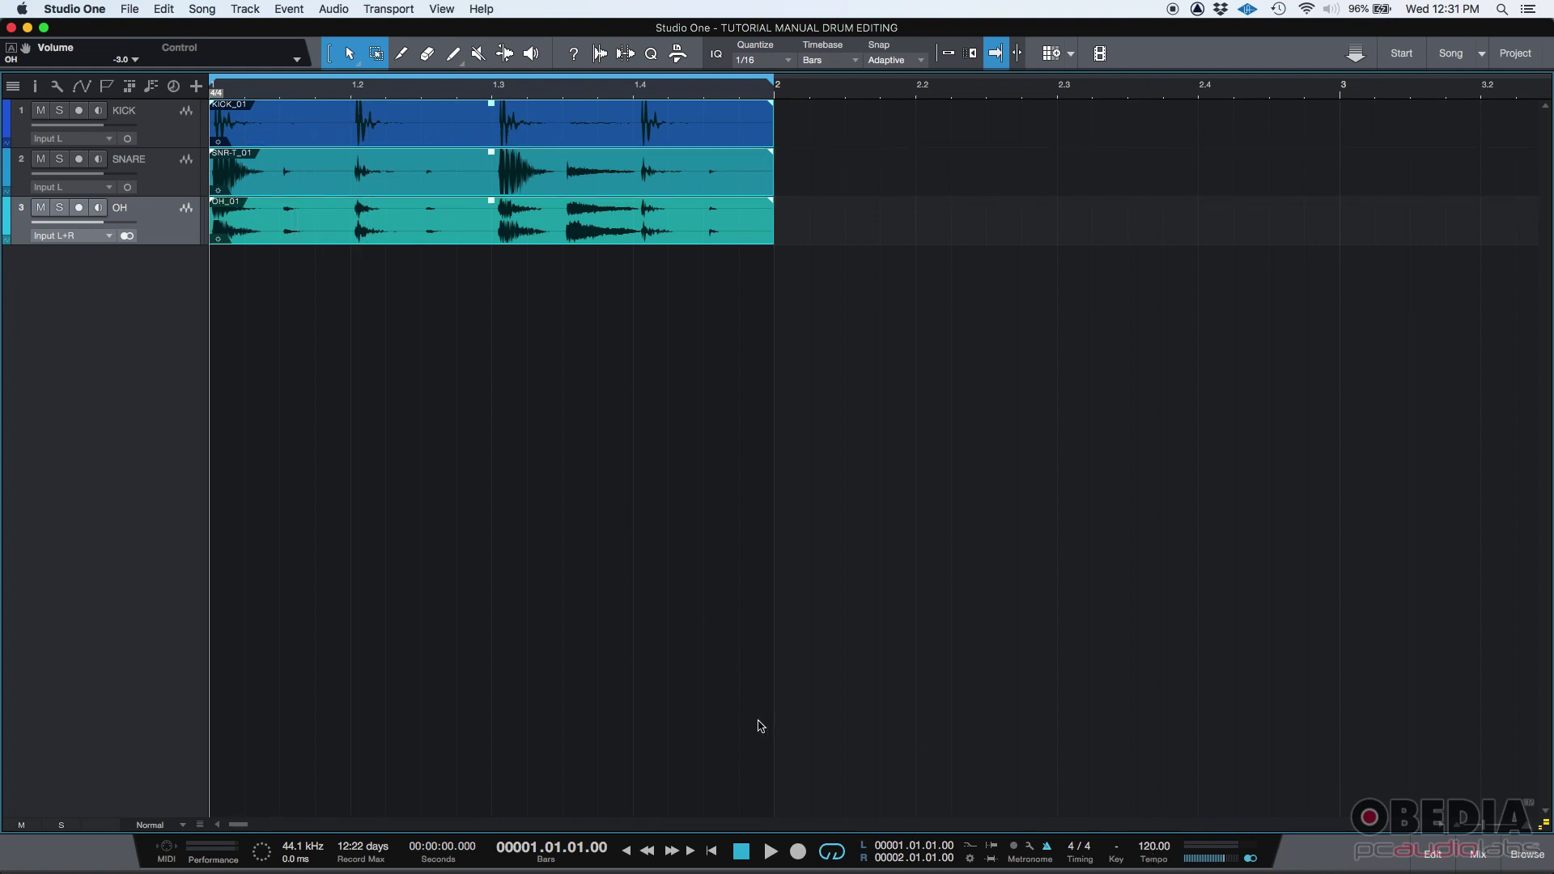
click(771, 852)
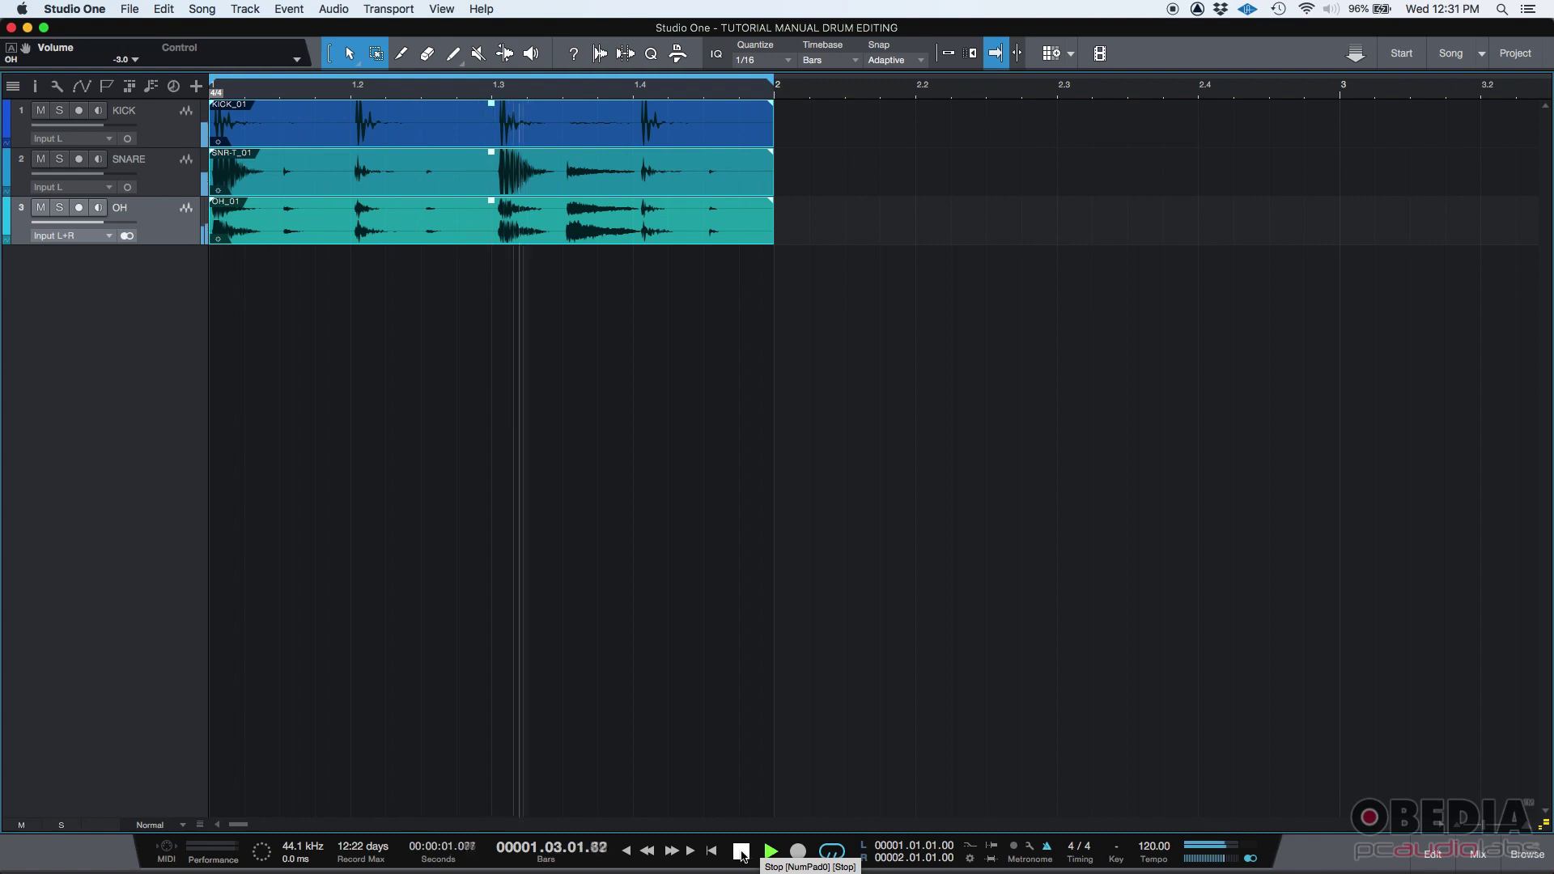
click(743, 854)
click(742, 852)
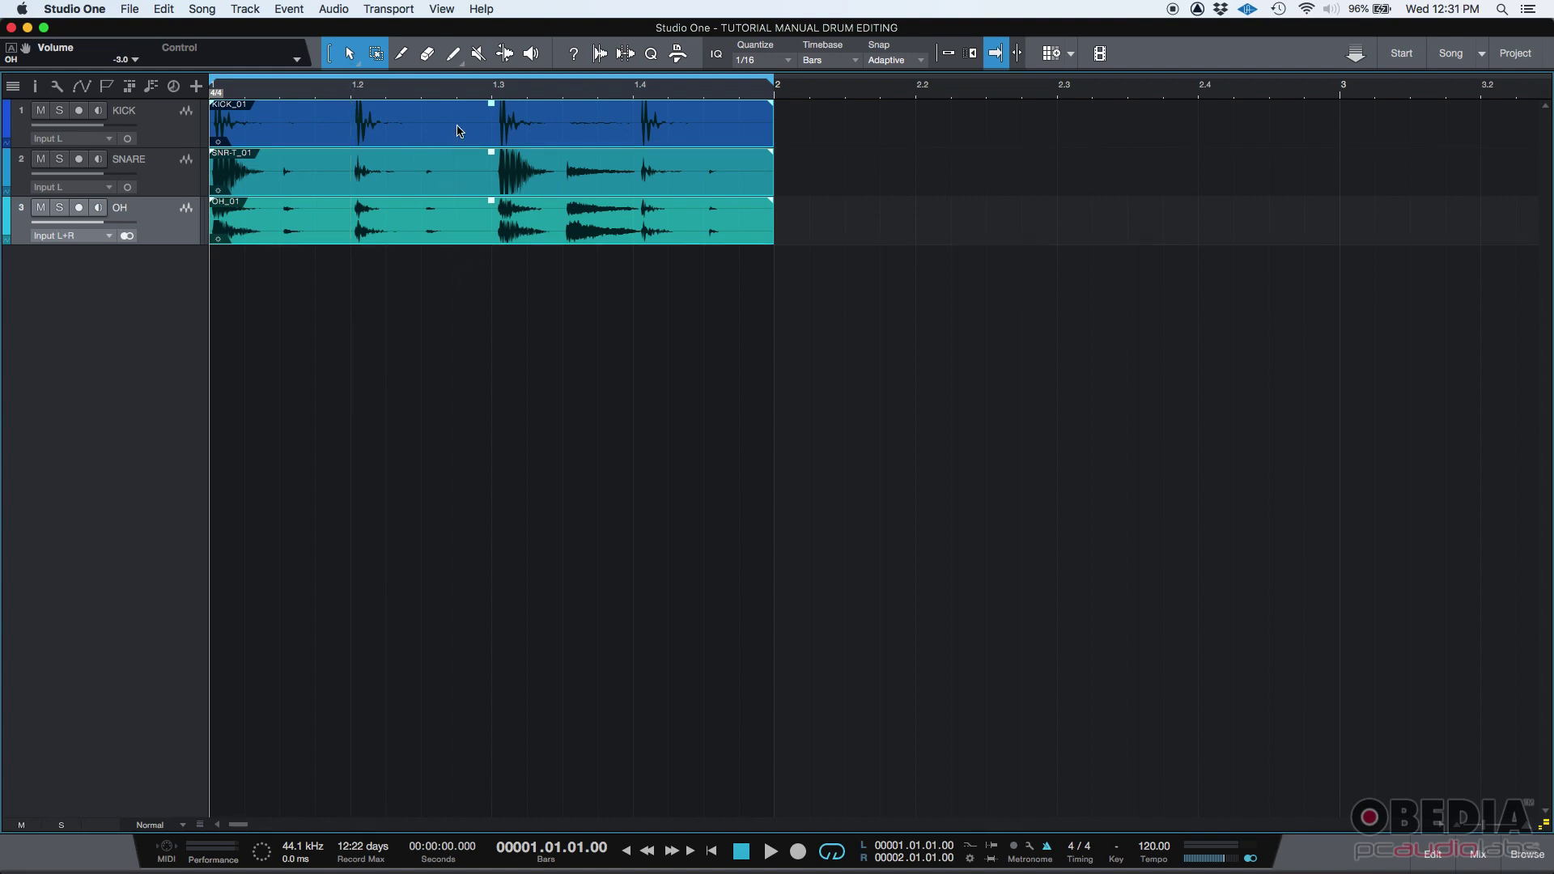
scroll(472, 103, up, 10)
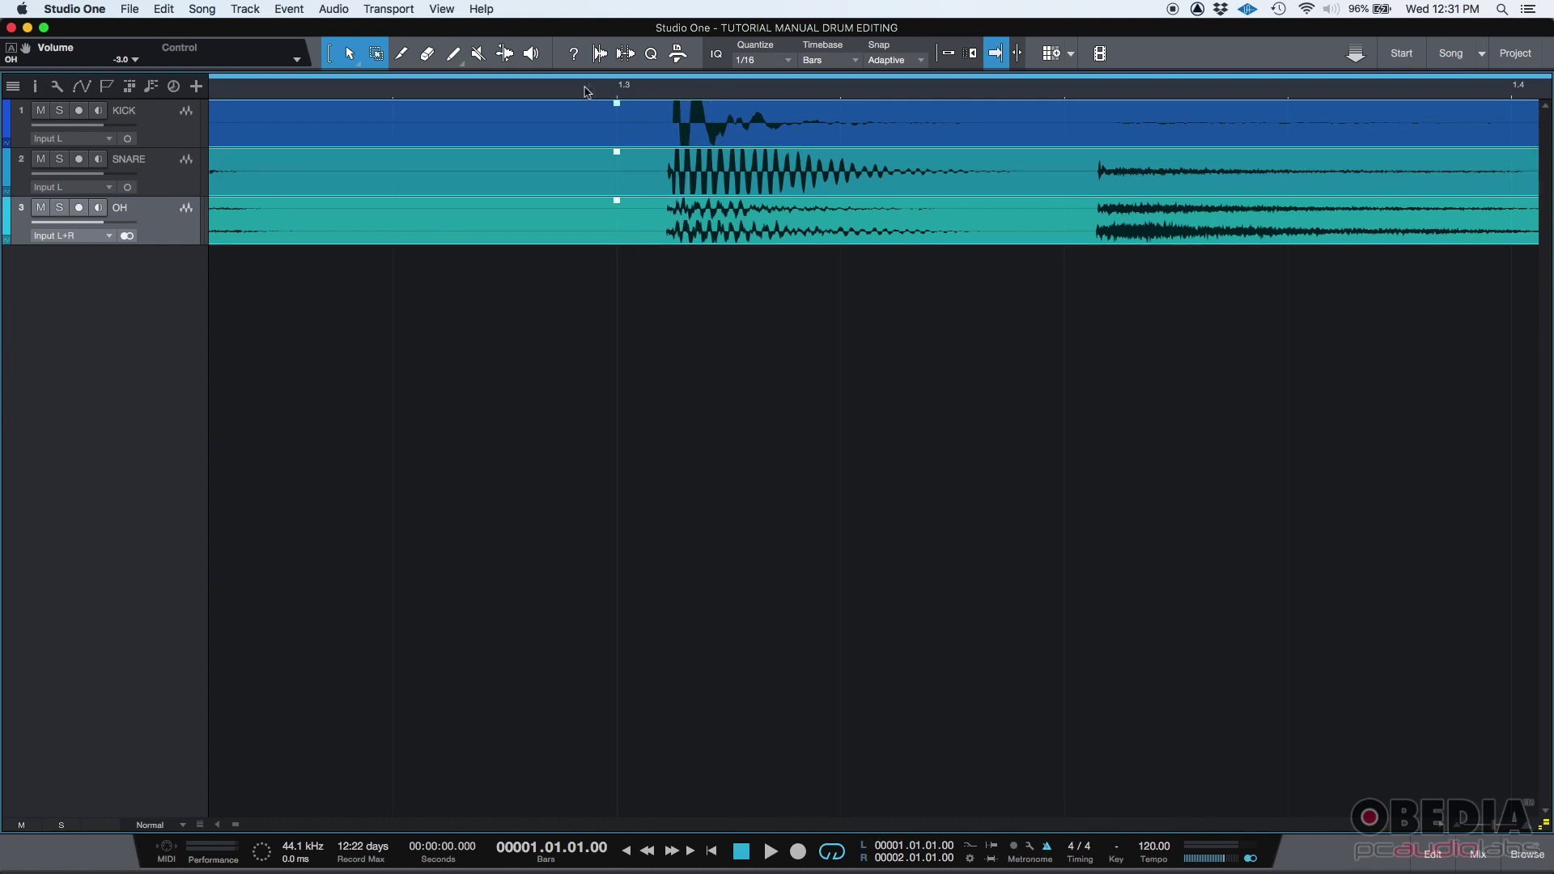
drag(583, 88, 582, 45)
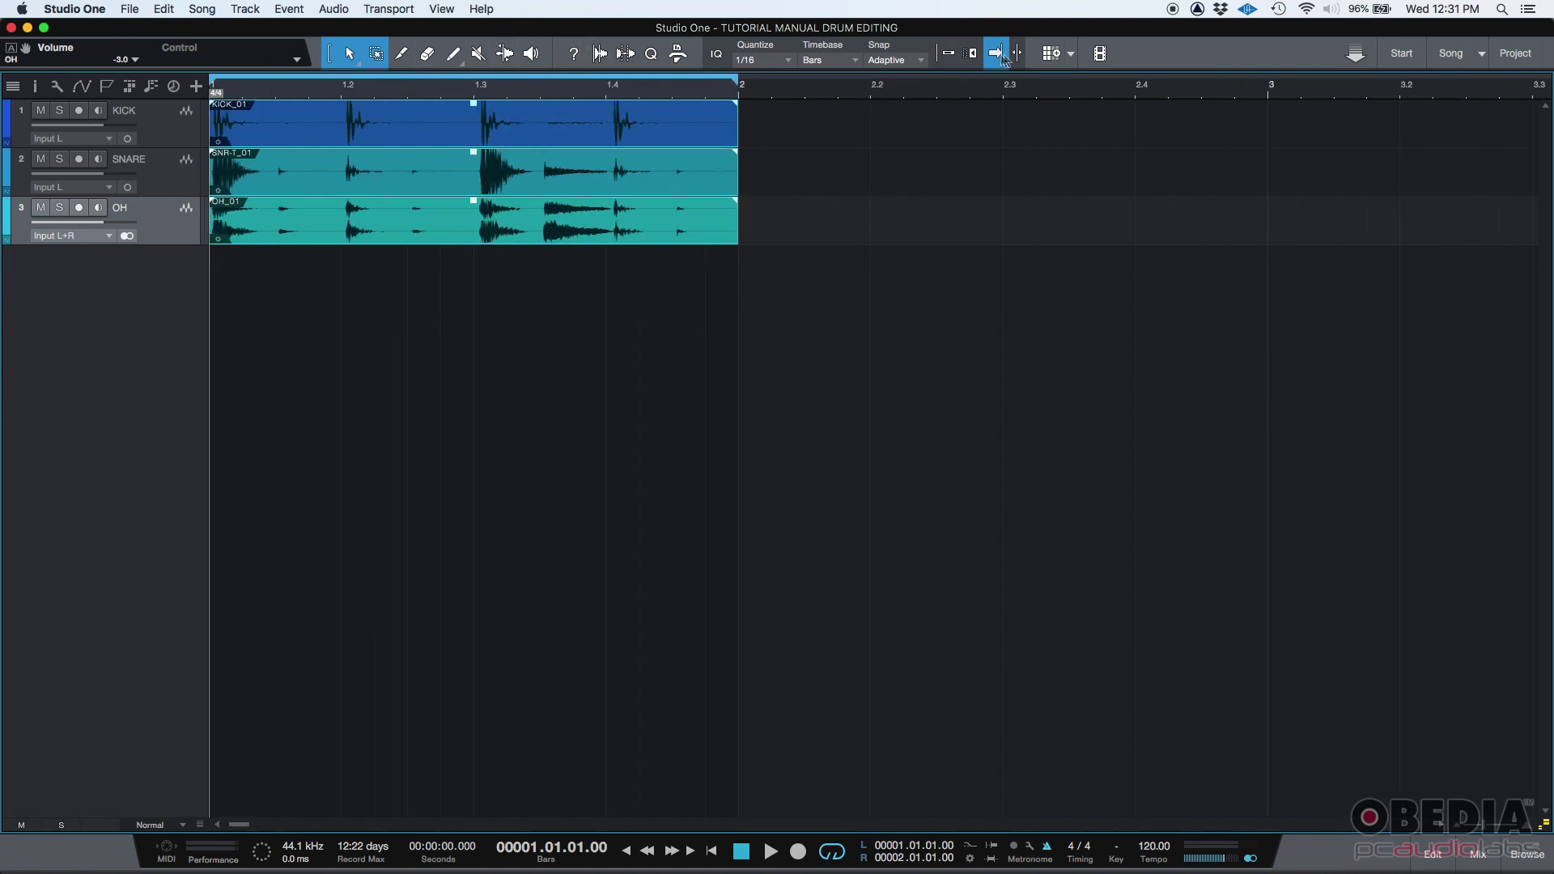
click(951, 63)
click(951, 63)
click(952, 63)
click(951, 63)
Step: Split the kick, snare and overhead events with the Split tool at the first drum hit, just after the start of bar 1
click(402, 56)
drag(253, 93, 579, 147)
drag(271, 95, 302, 112)
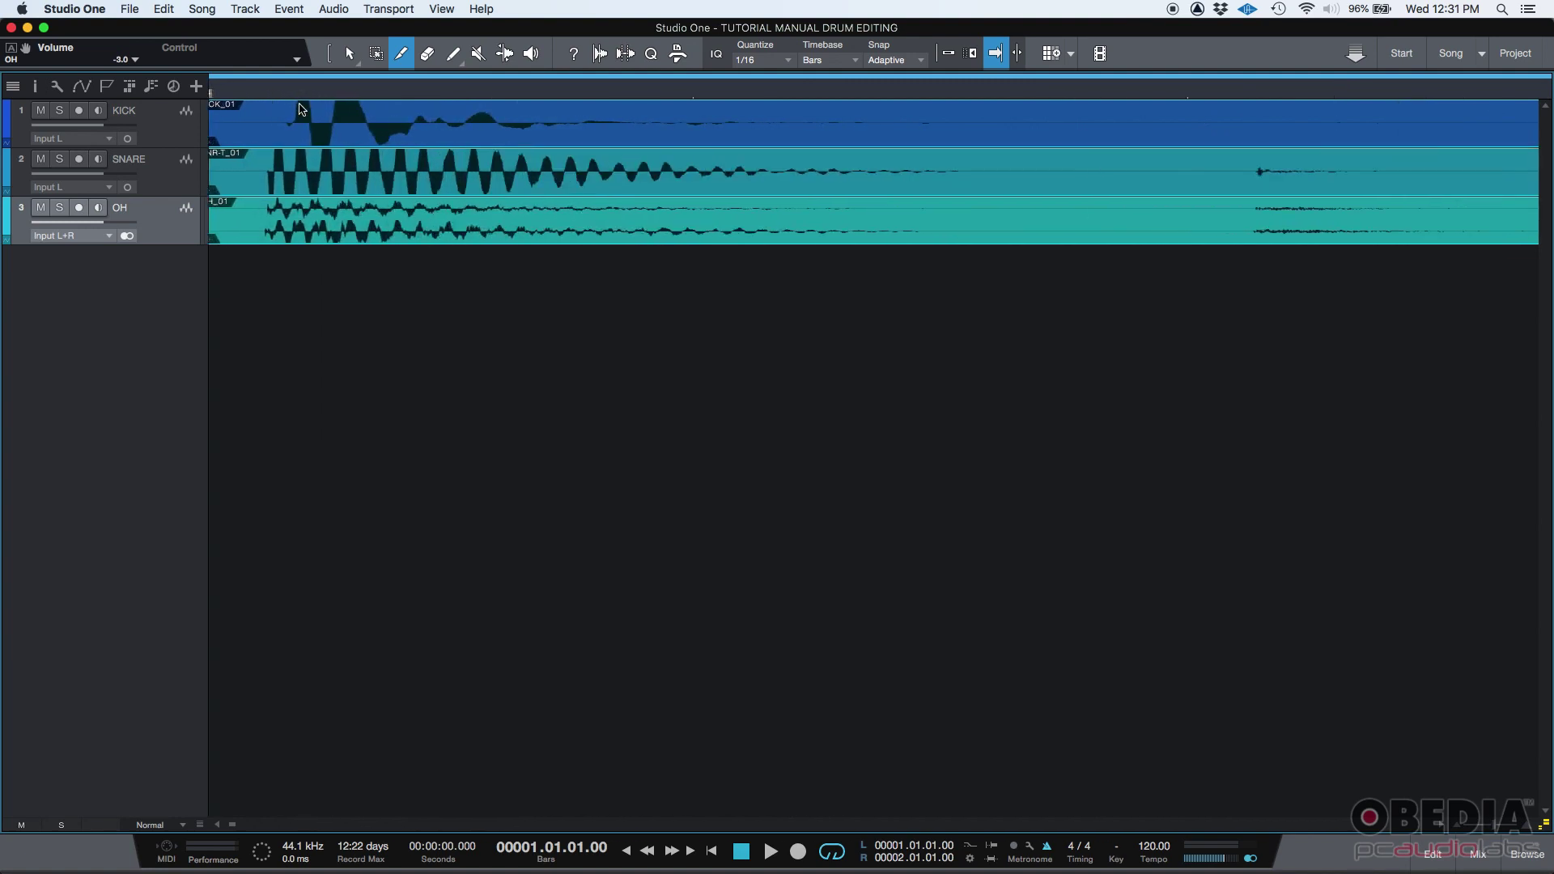
click(272, 137)
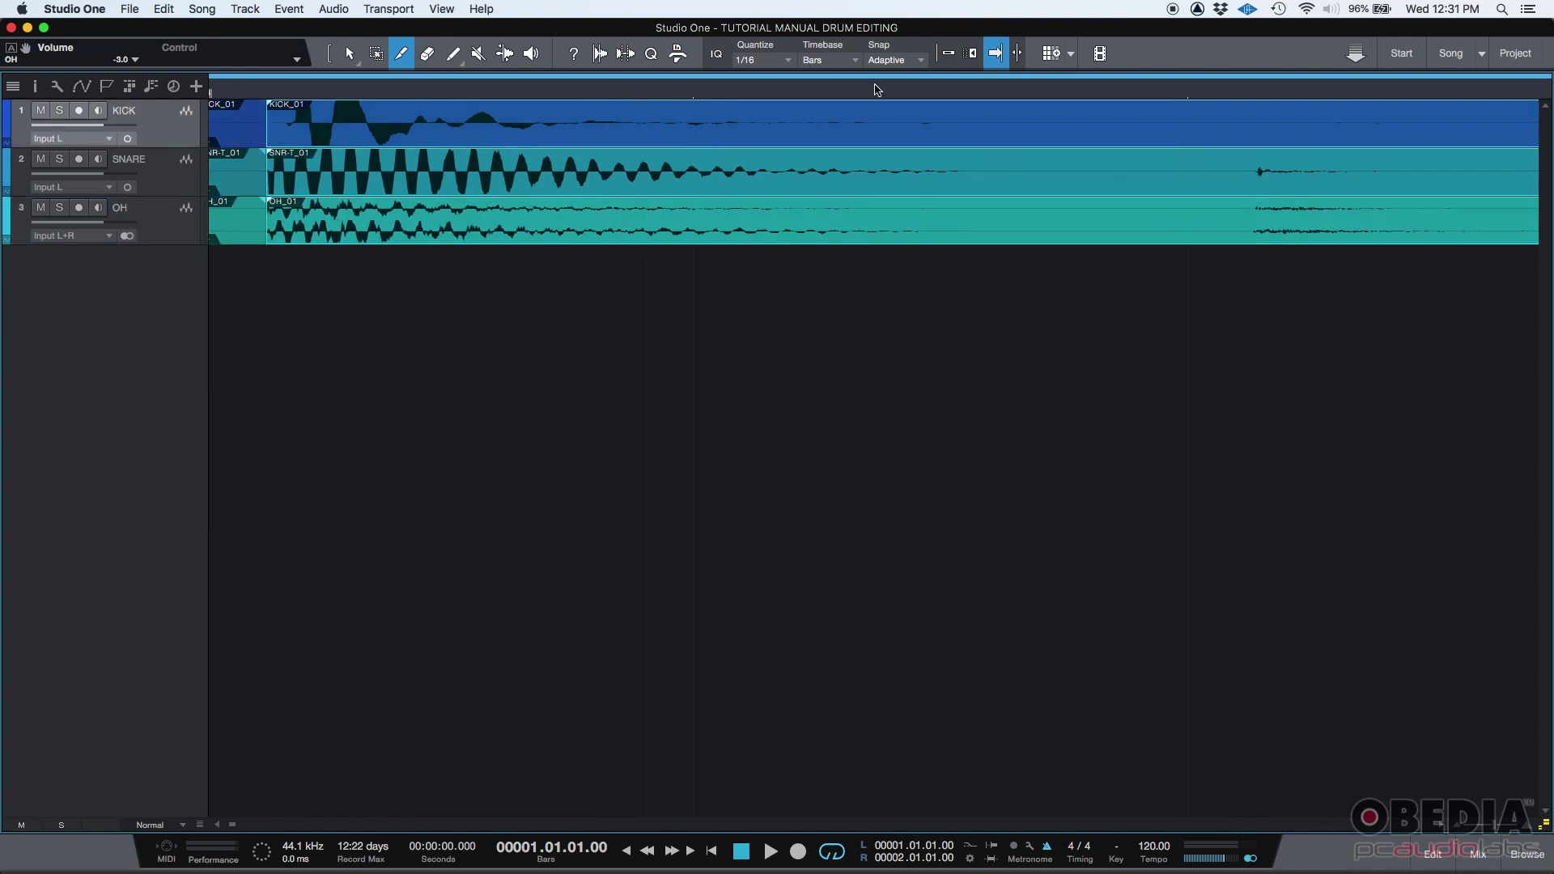
Step: Split all three drum events at the quiet hit midway between 1.1 and 1.2 and at the kick hit just after 1.2
drag(871, 87, 857, 60)
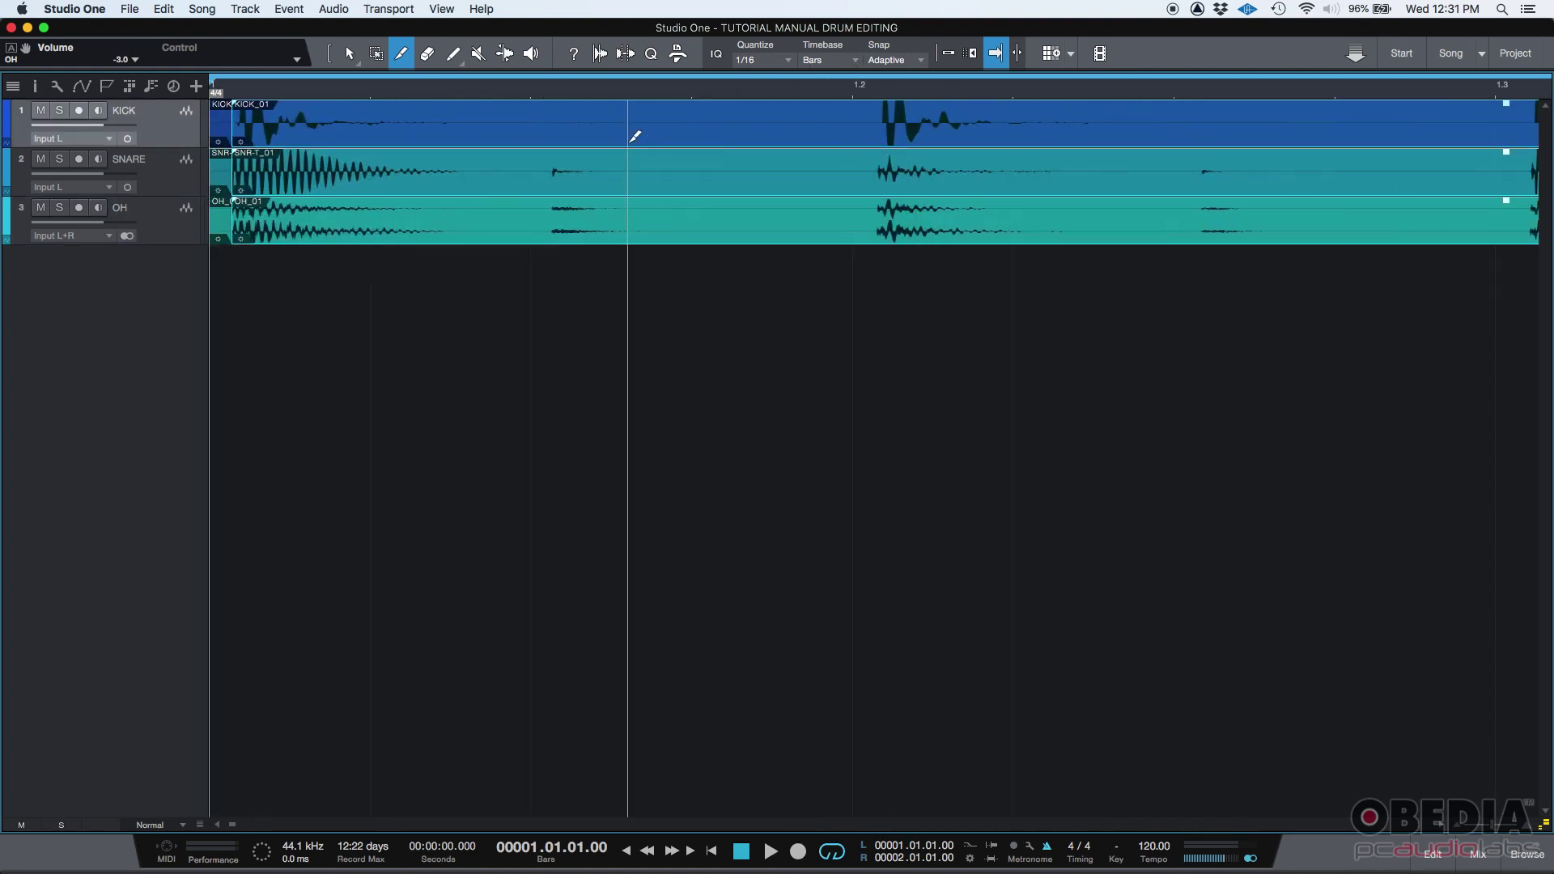
drag(557, 93, 569, 126)
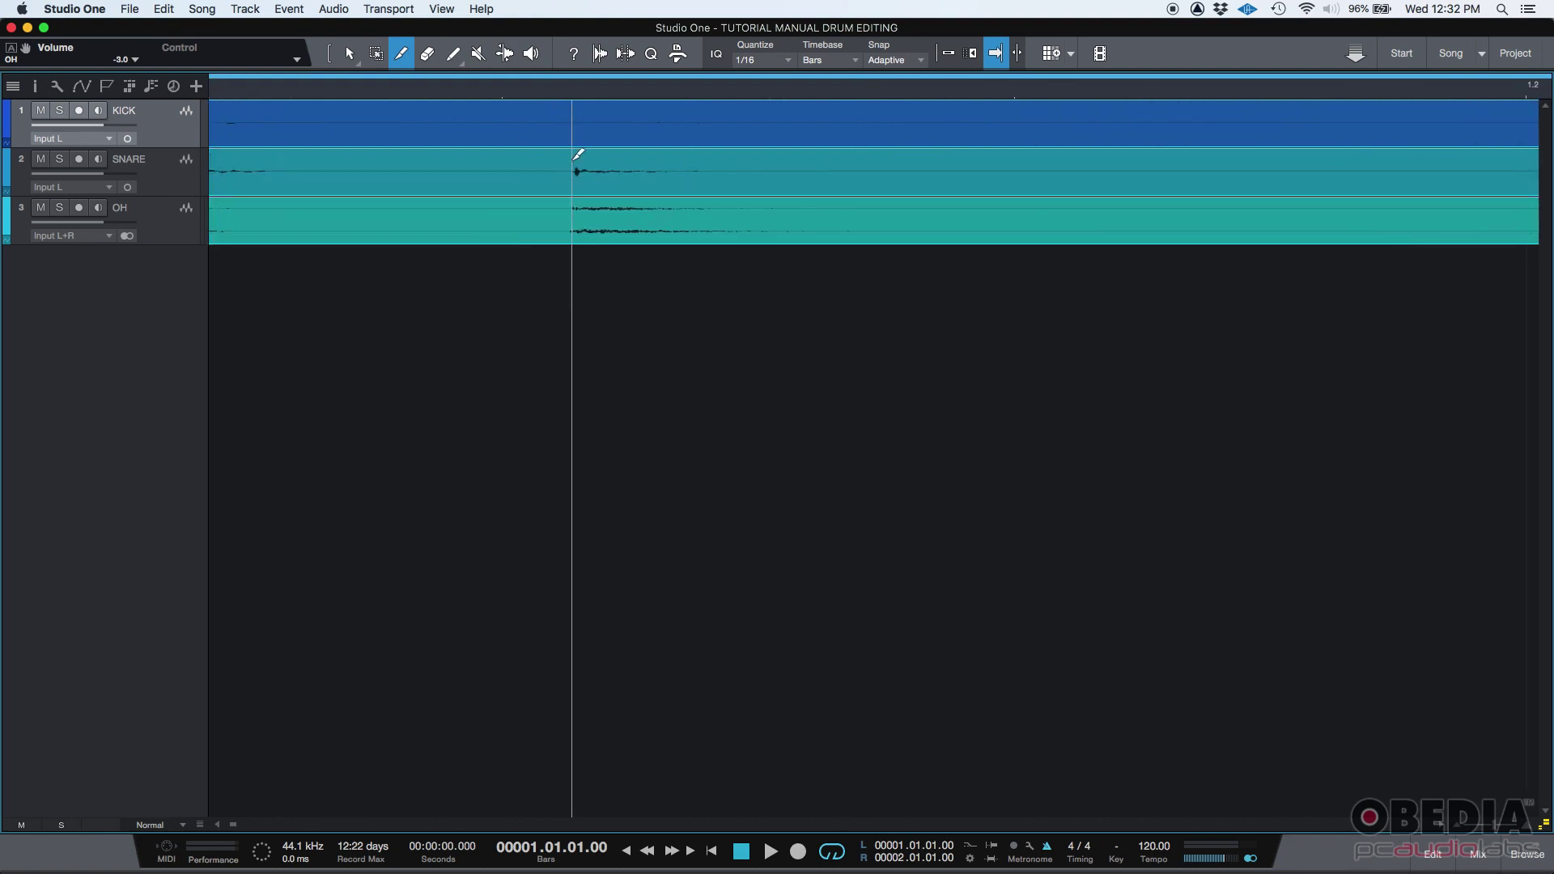
click(572, 158)
key(z)
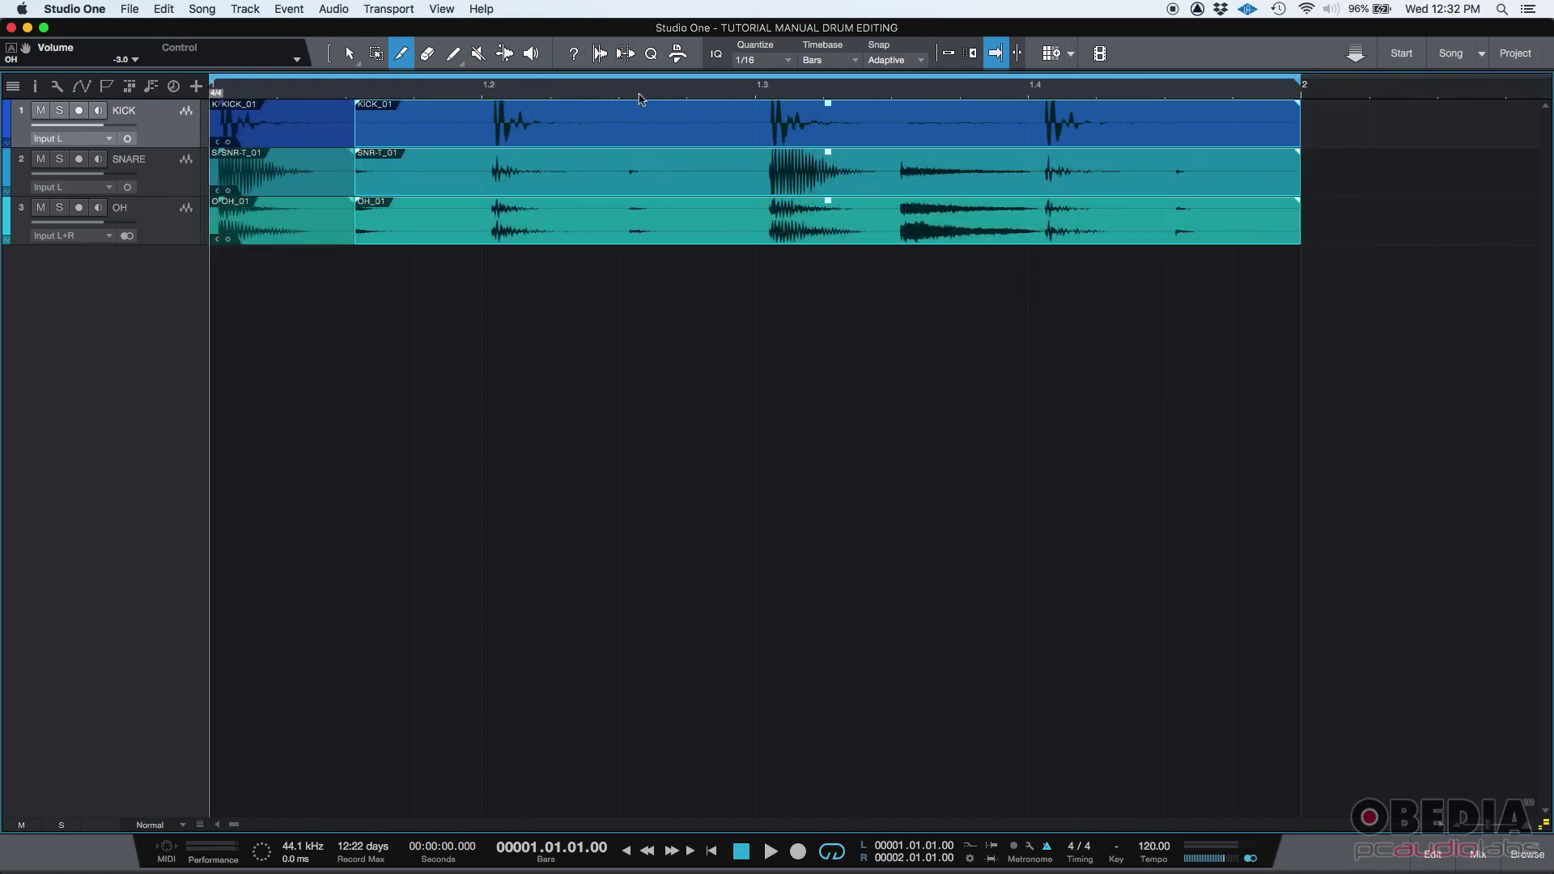
mouse_move(511, 94)
mouse_down()
mouse_move(524, 130)
mouse_move(490, 114)
mouse_up()
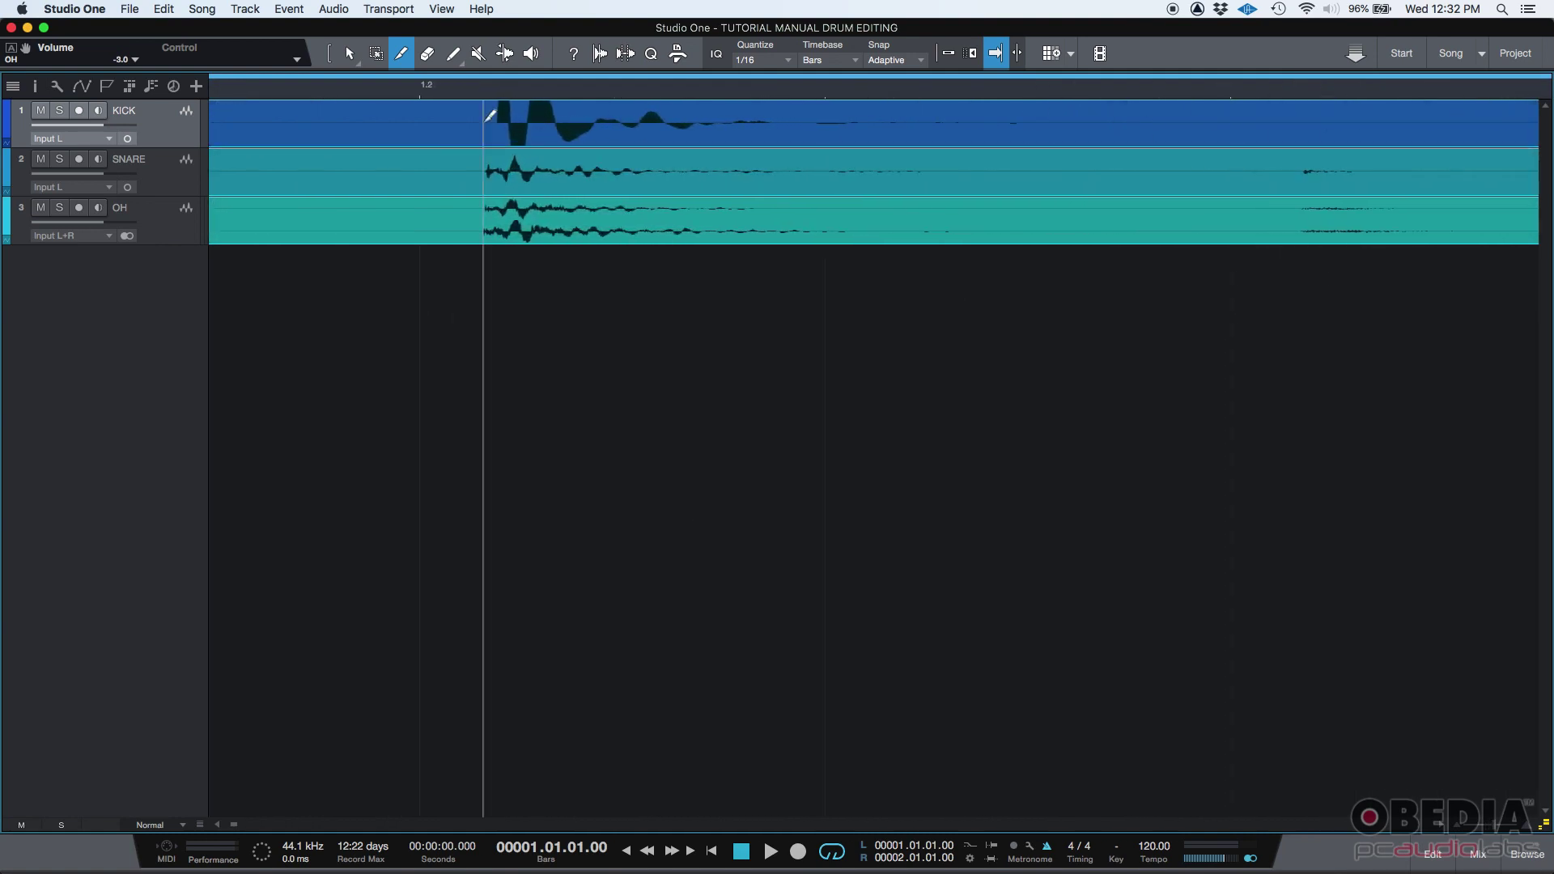
click(484, 121)
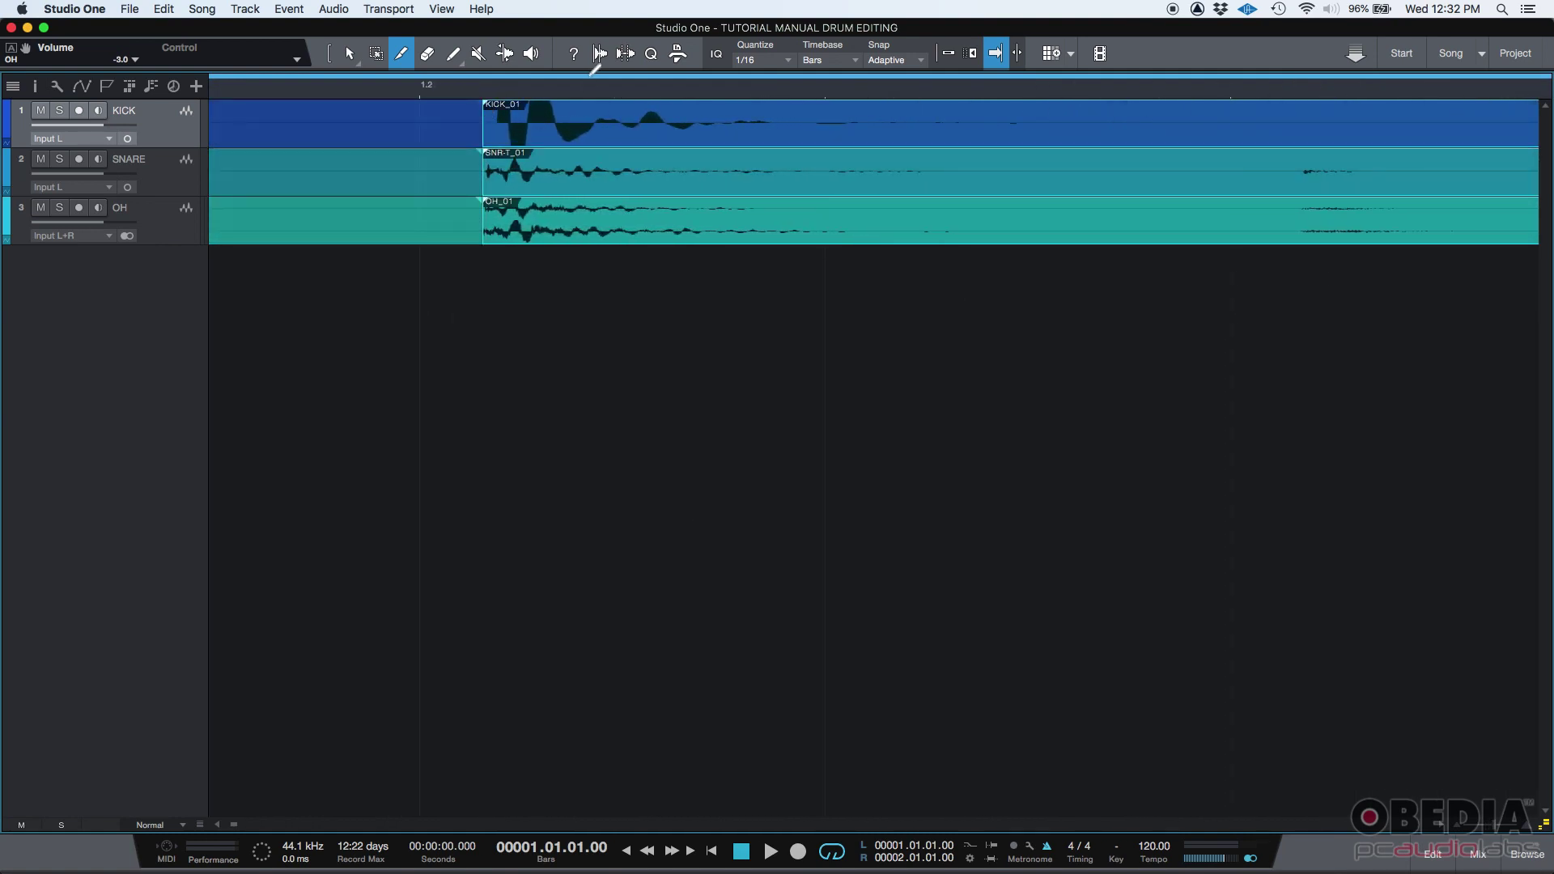
Step: Split all three drum events at the quiet hit midway between 1.2 and 1.3 and at the kick and snare hit just after 1.3
drag(587, 95, 566, 63)
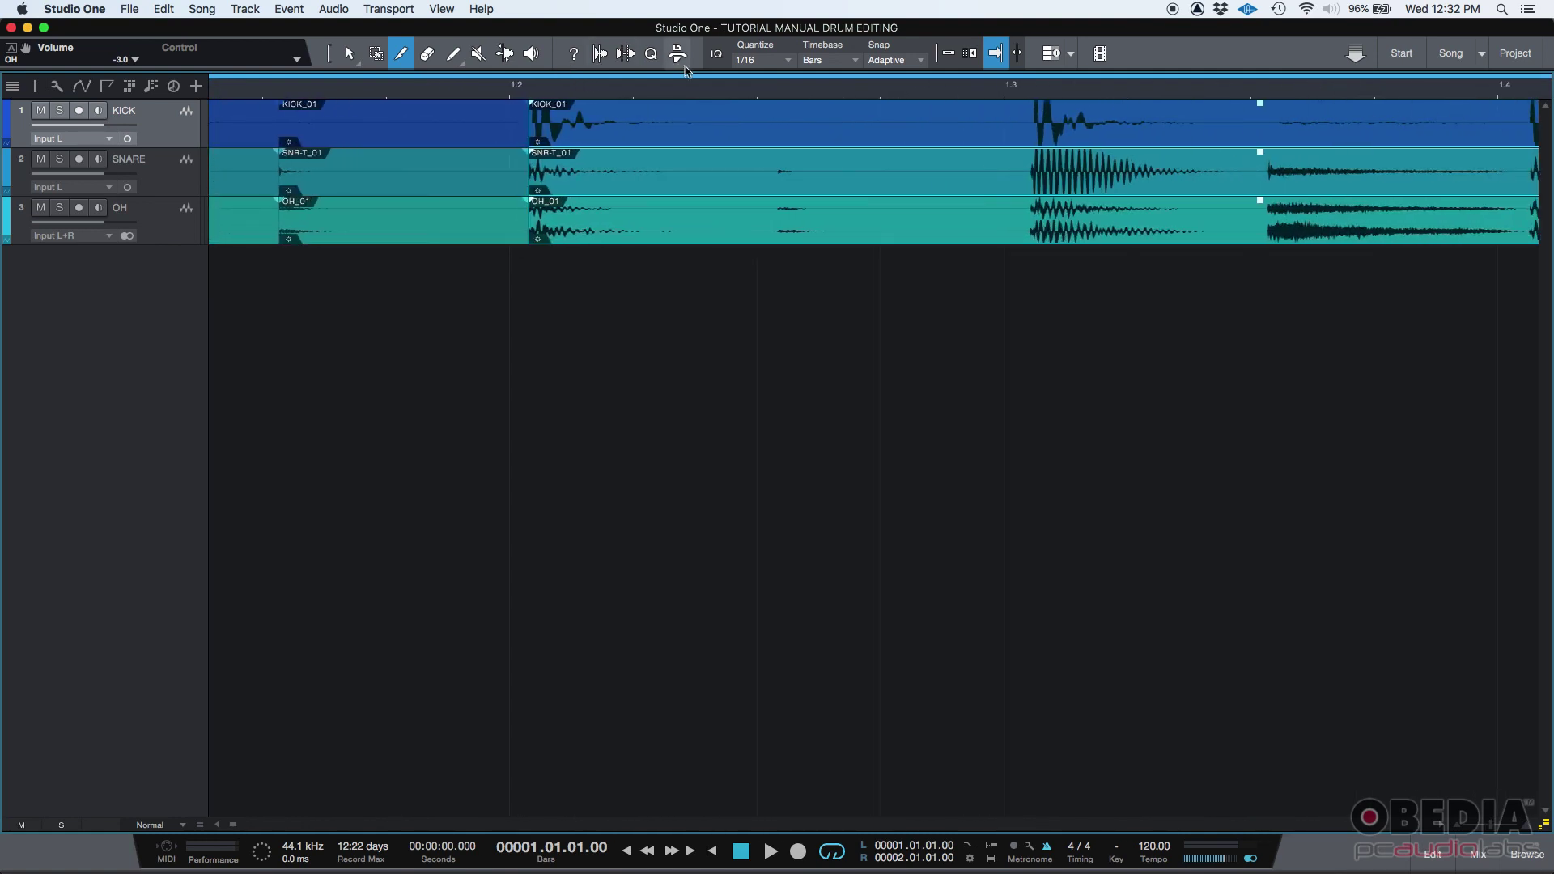
mouse_move(794, 92)
mouse_down()
mouse_move(801, 111)
mouse_move(770, 111)
mouse_up()
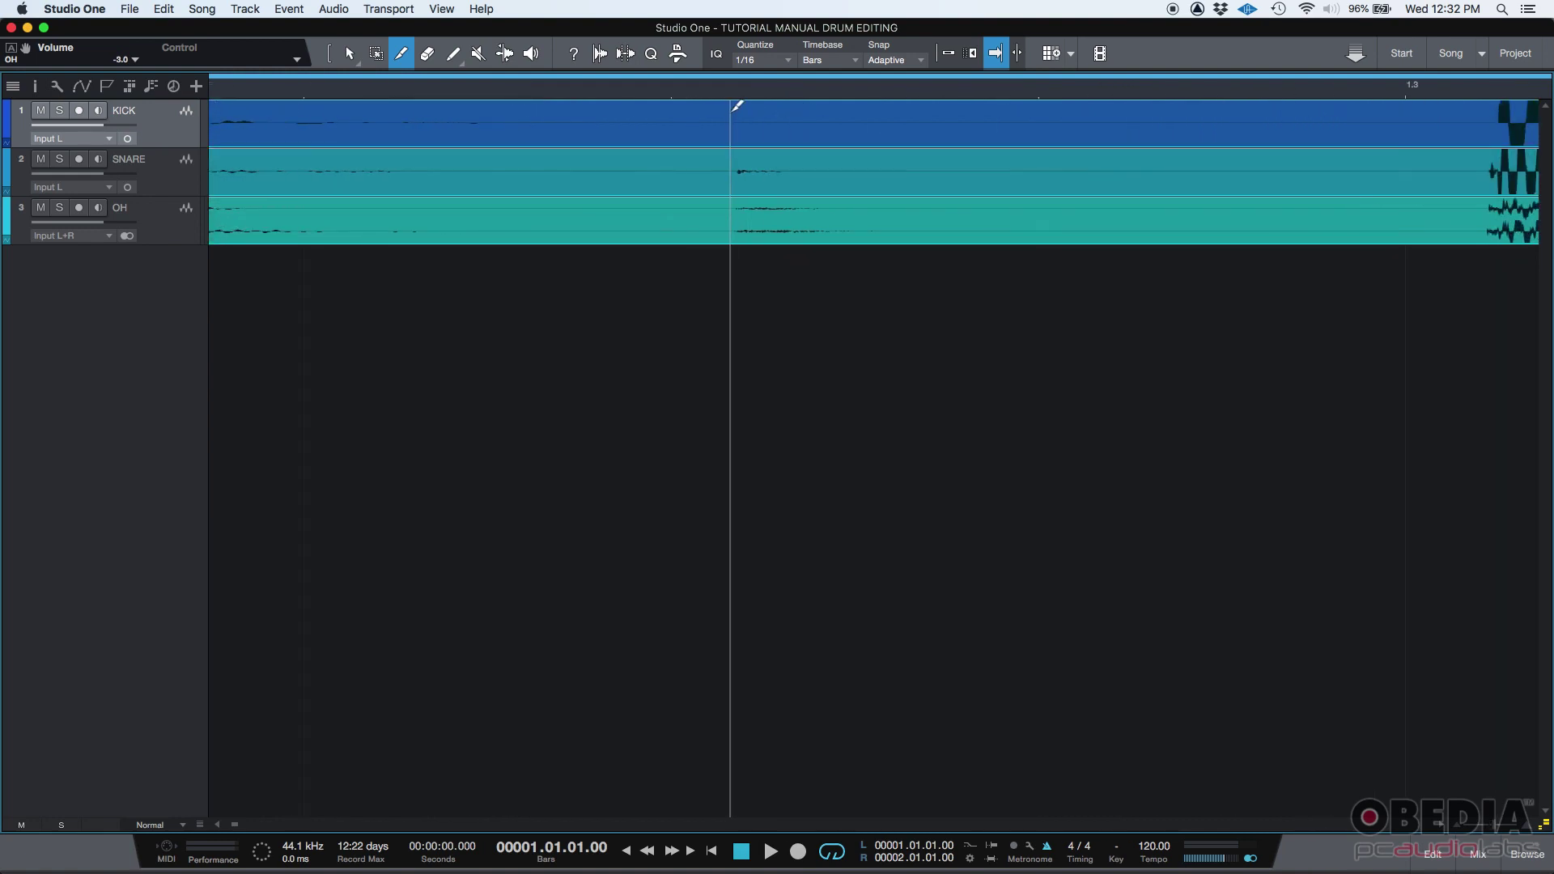
click(736, 105)
drag(735, 89, 715, 59)
mouse_move(903, 93)
mouse_down()
mouse_move(884, 125)
mouse_move(860, 106)
mouse_up()
click(857, 102)
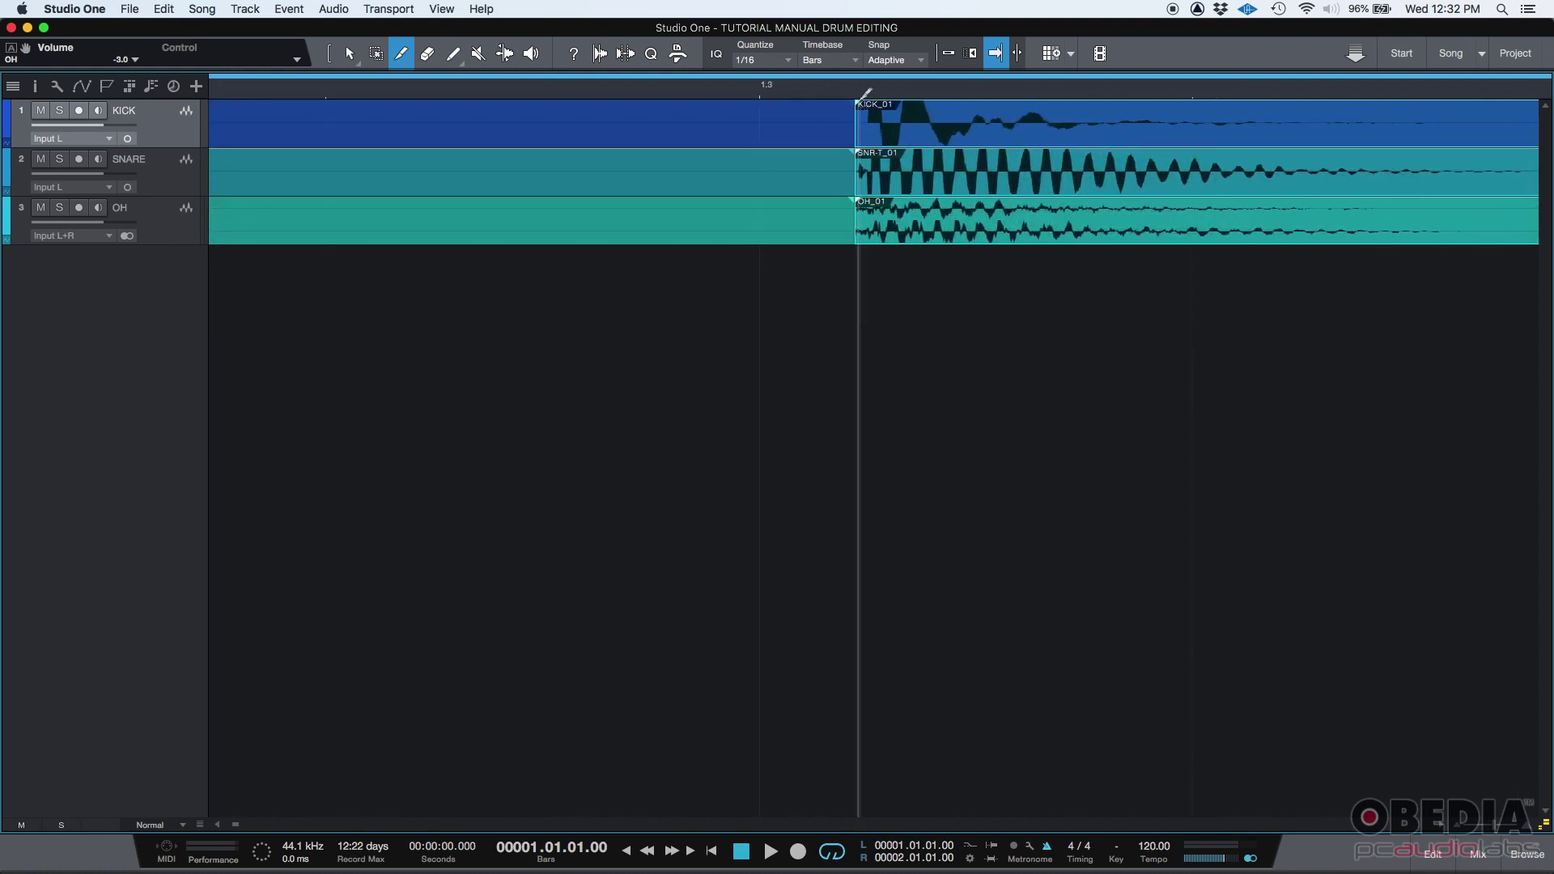
Step: Split all three drum events at the overhead hit midway between 1.3 and 1.4 and at the kick hit just after 1.4
mouse_move(862, 90)
mouse_down()
mouse_move(814, 50)
mouse_move(770, 128)
mouse_move(819, 152)
mouse_up()
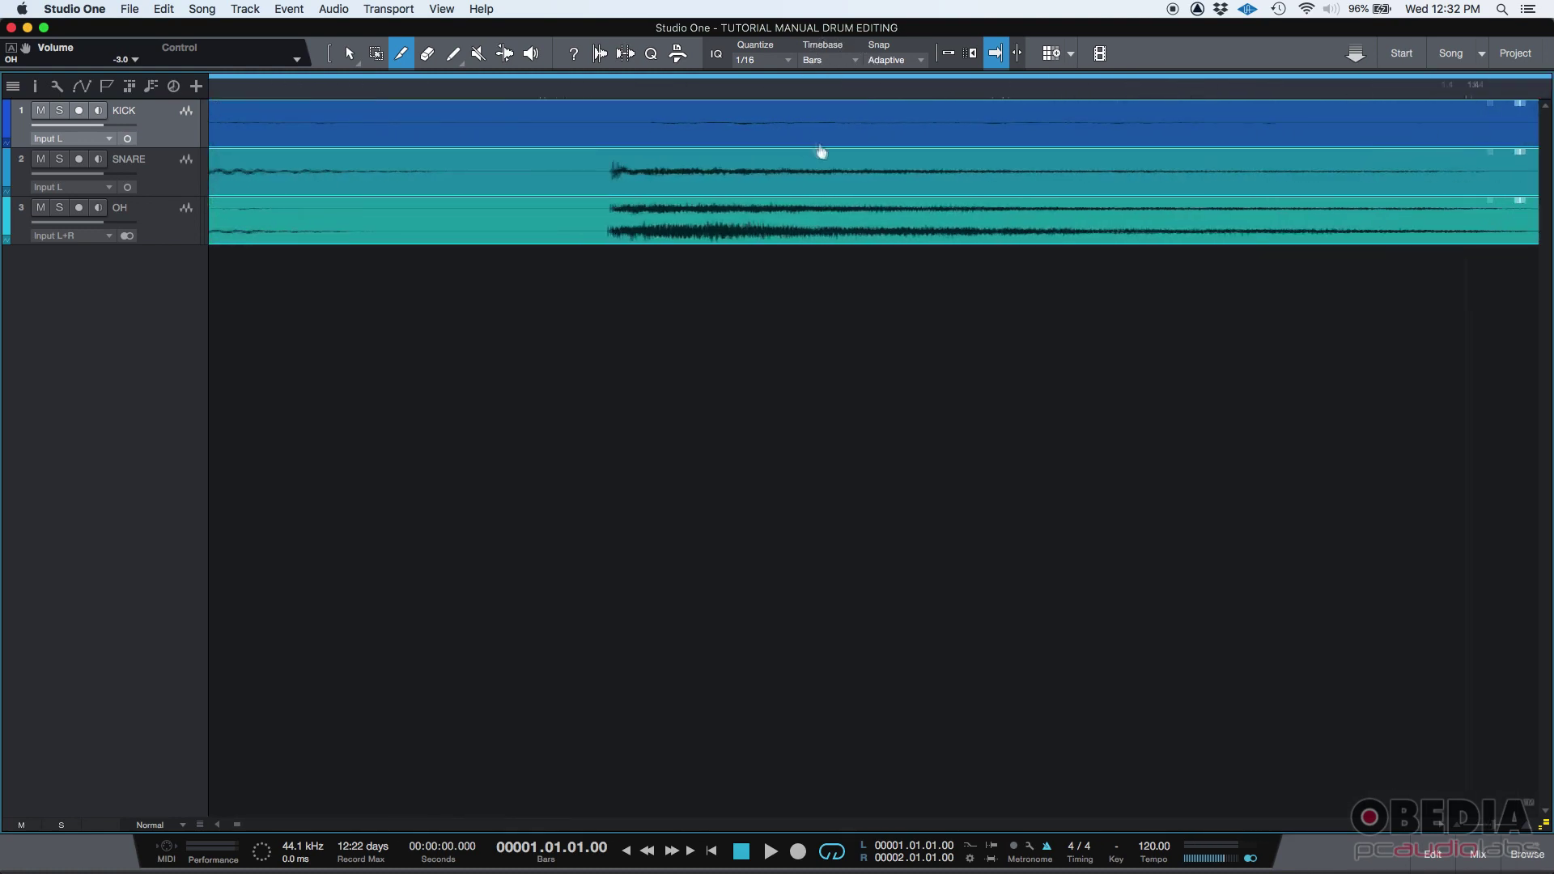
click(607, 103)
drag(715, 95, 691, 74)
drag(945, 91, 943, 122)
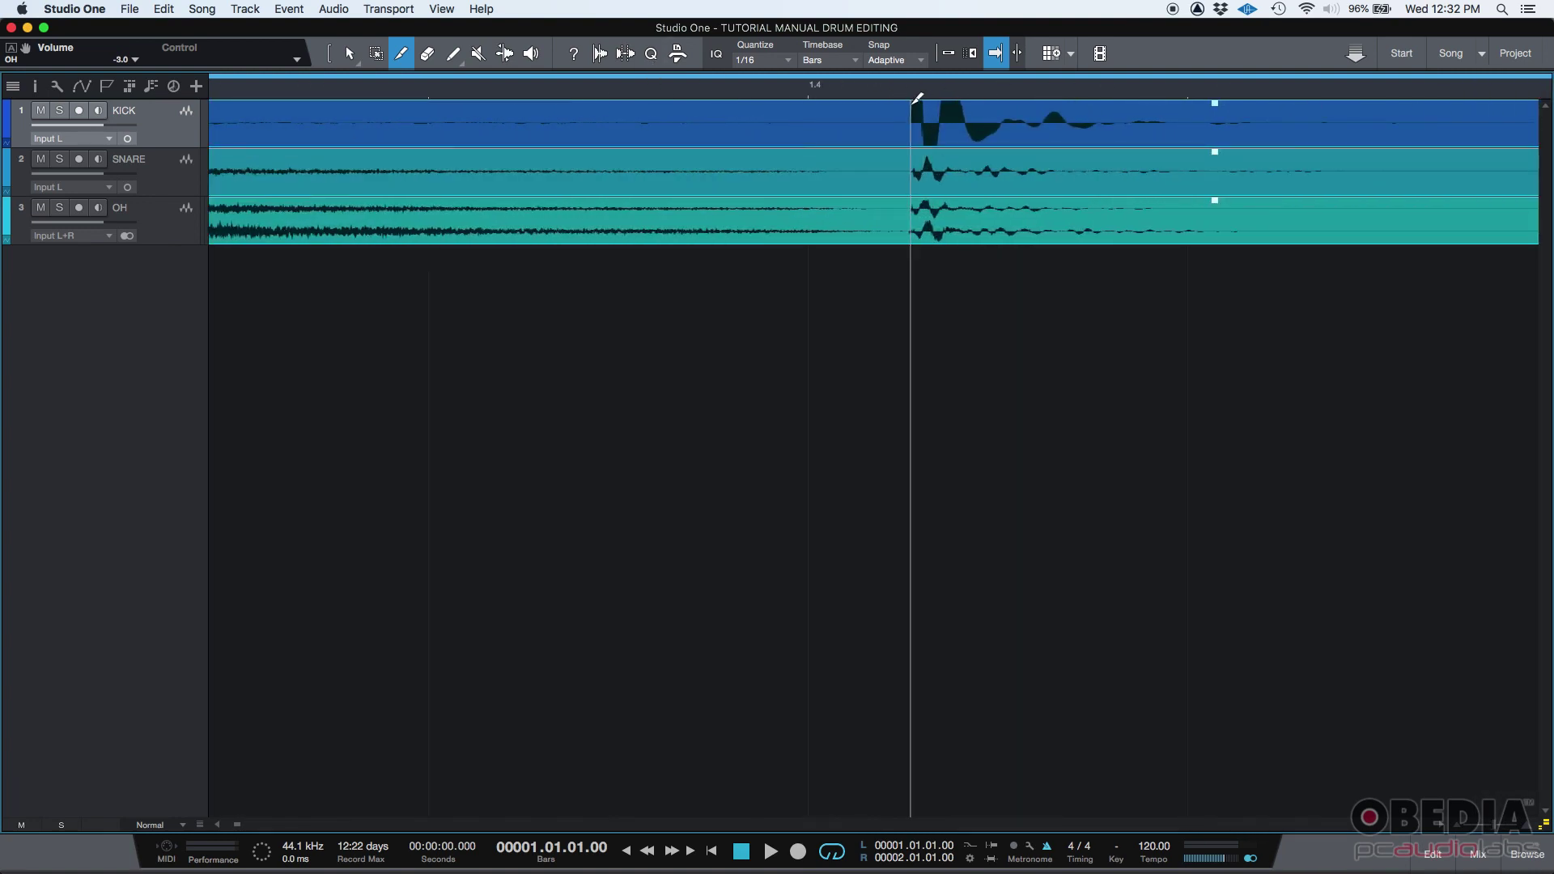
click(913, 101)
Step: Split all three drum events at the last quiet hit, midway between 1.4 and bar 2, and return to the Arrow tool
drag(913, 93, 910, 75)
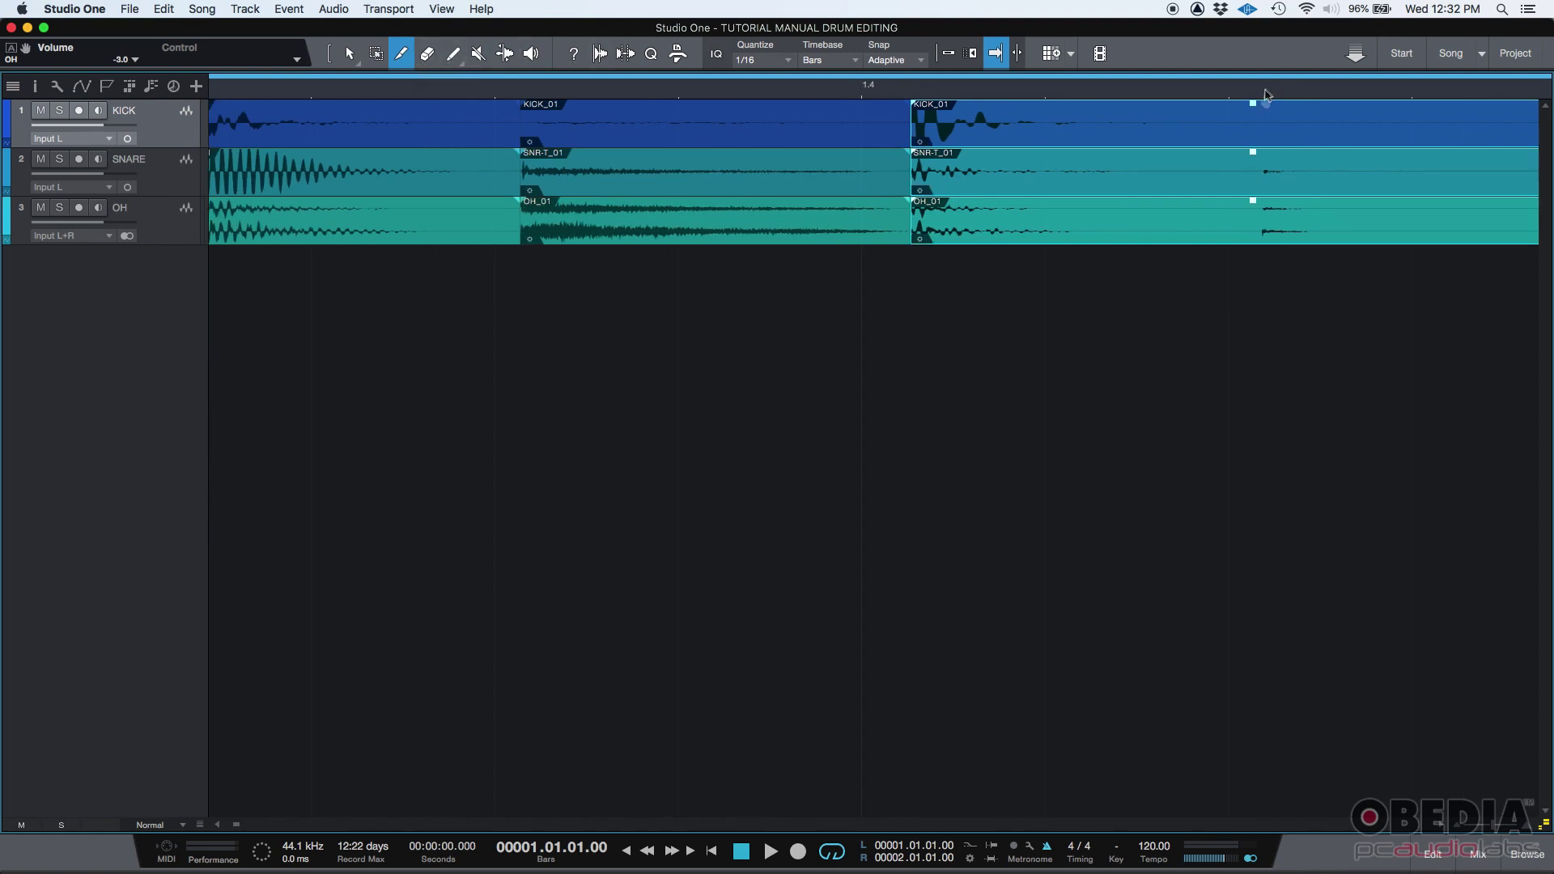
drag(1263, 93, 1253, 132)
click(1244, 125)
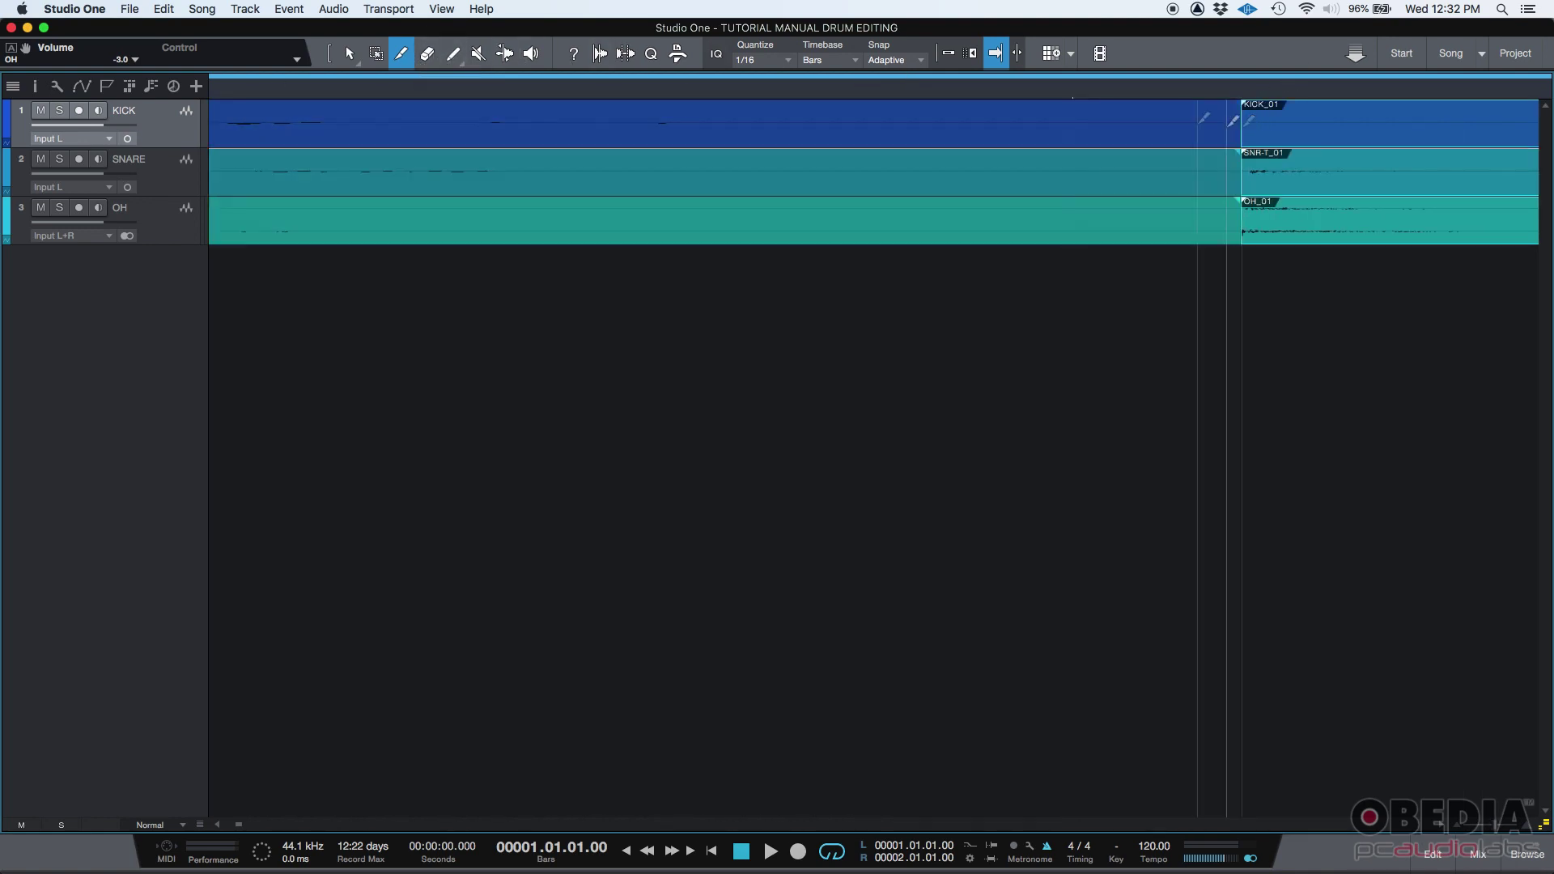
drag(1022, 92, 1147, 27)
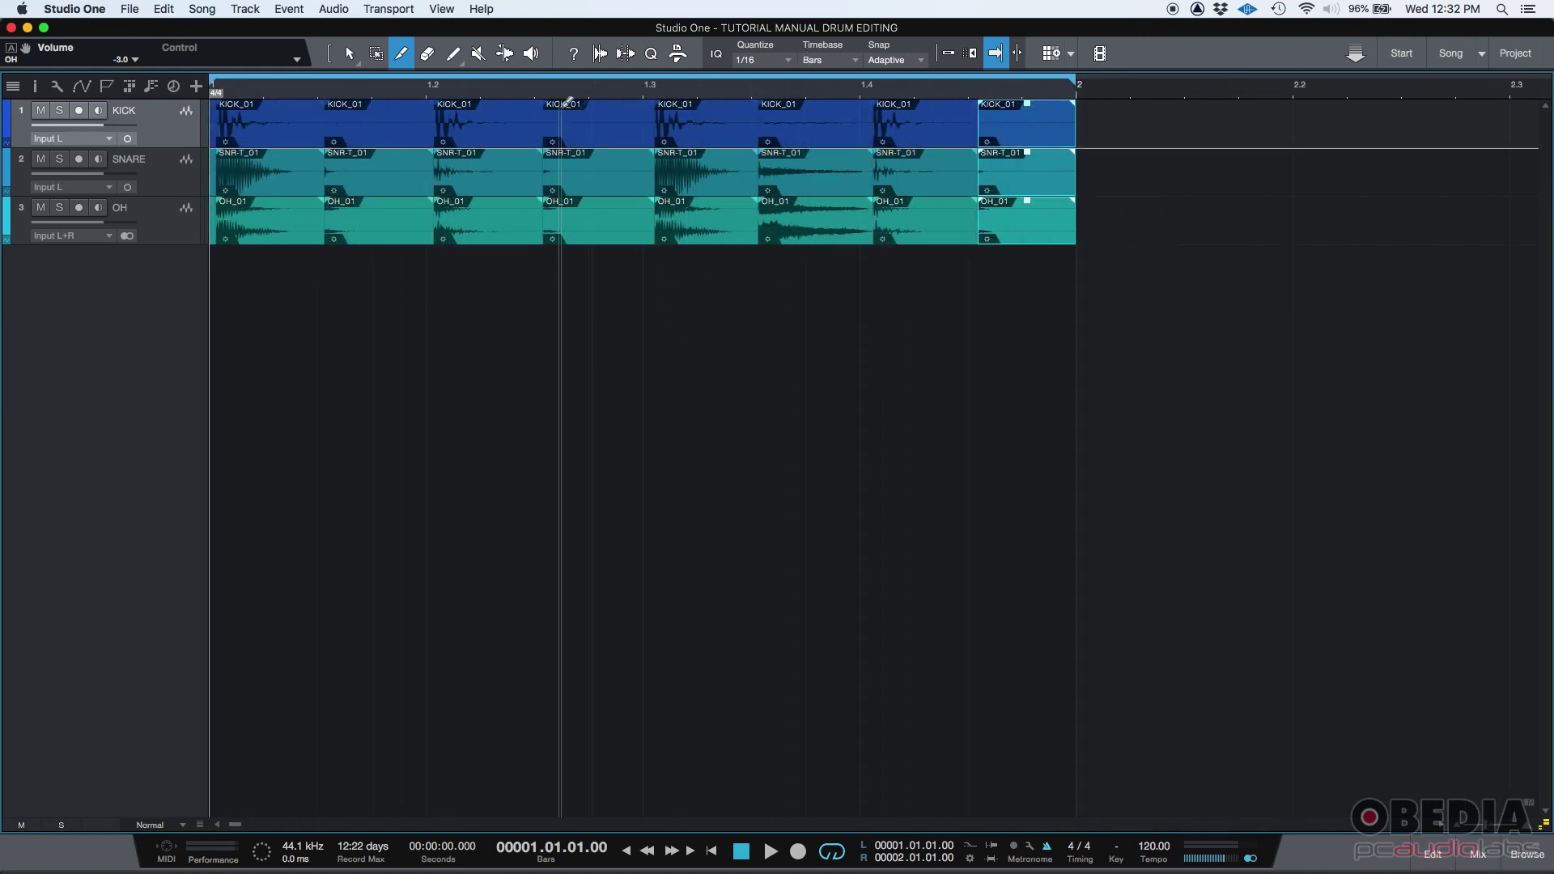
click(350, 55)
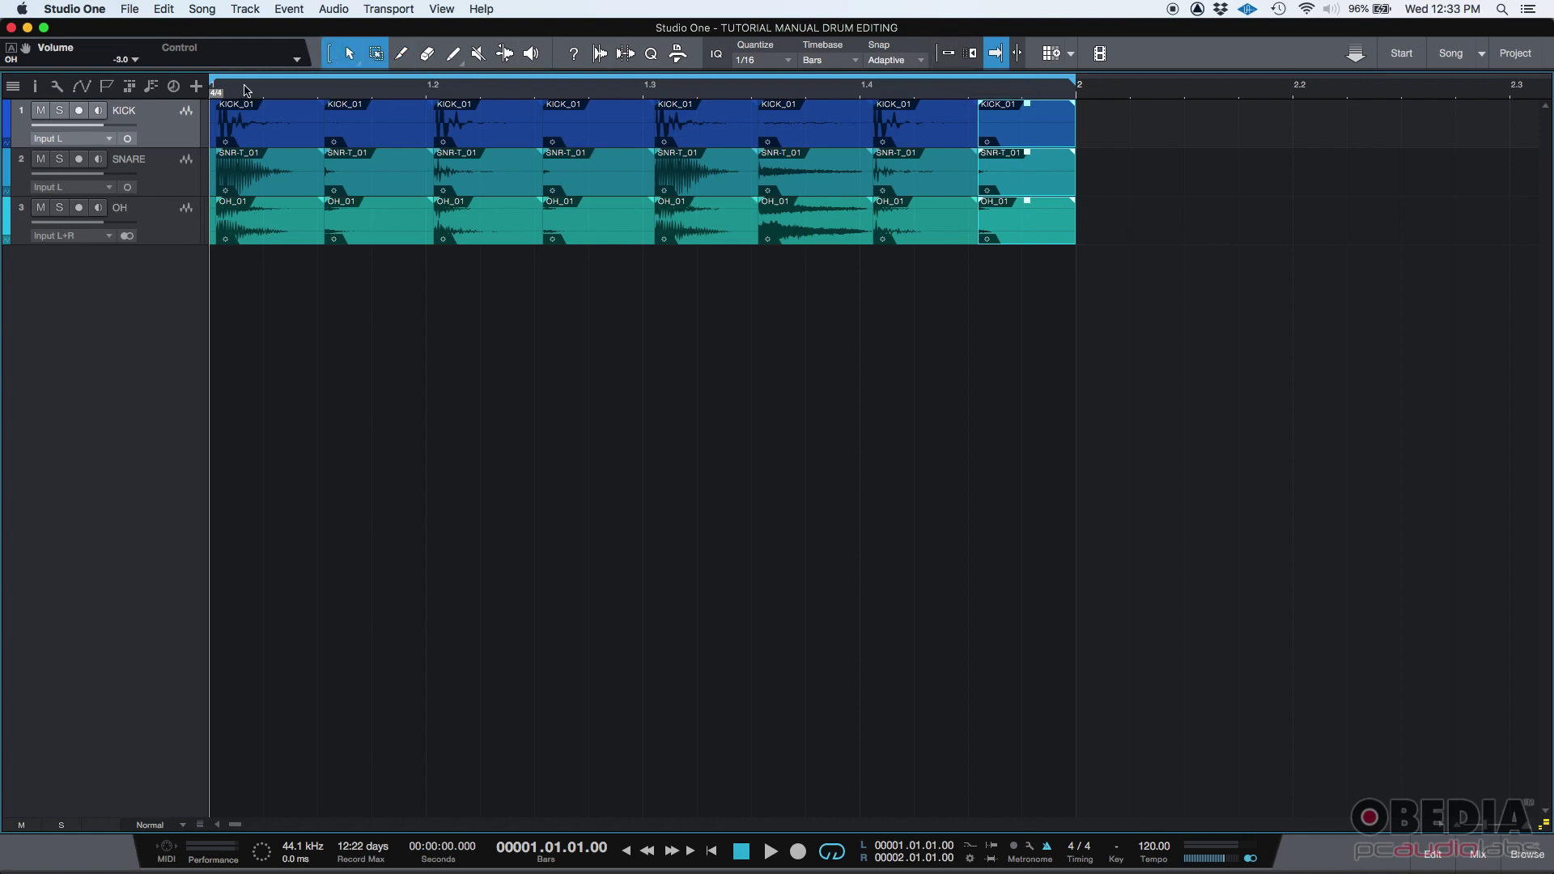
drag(247, 91, 482, 129)
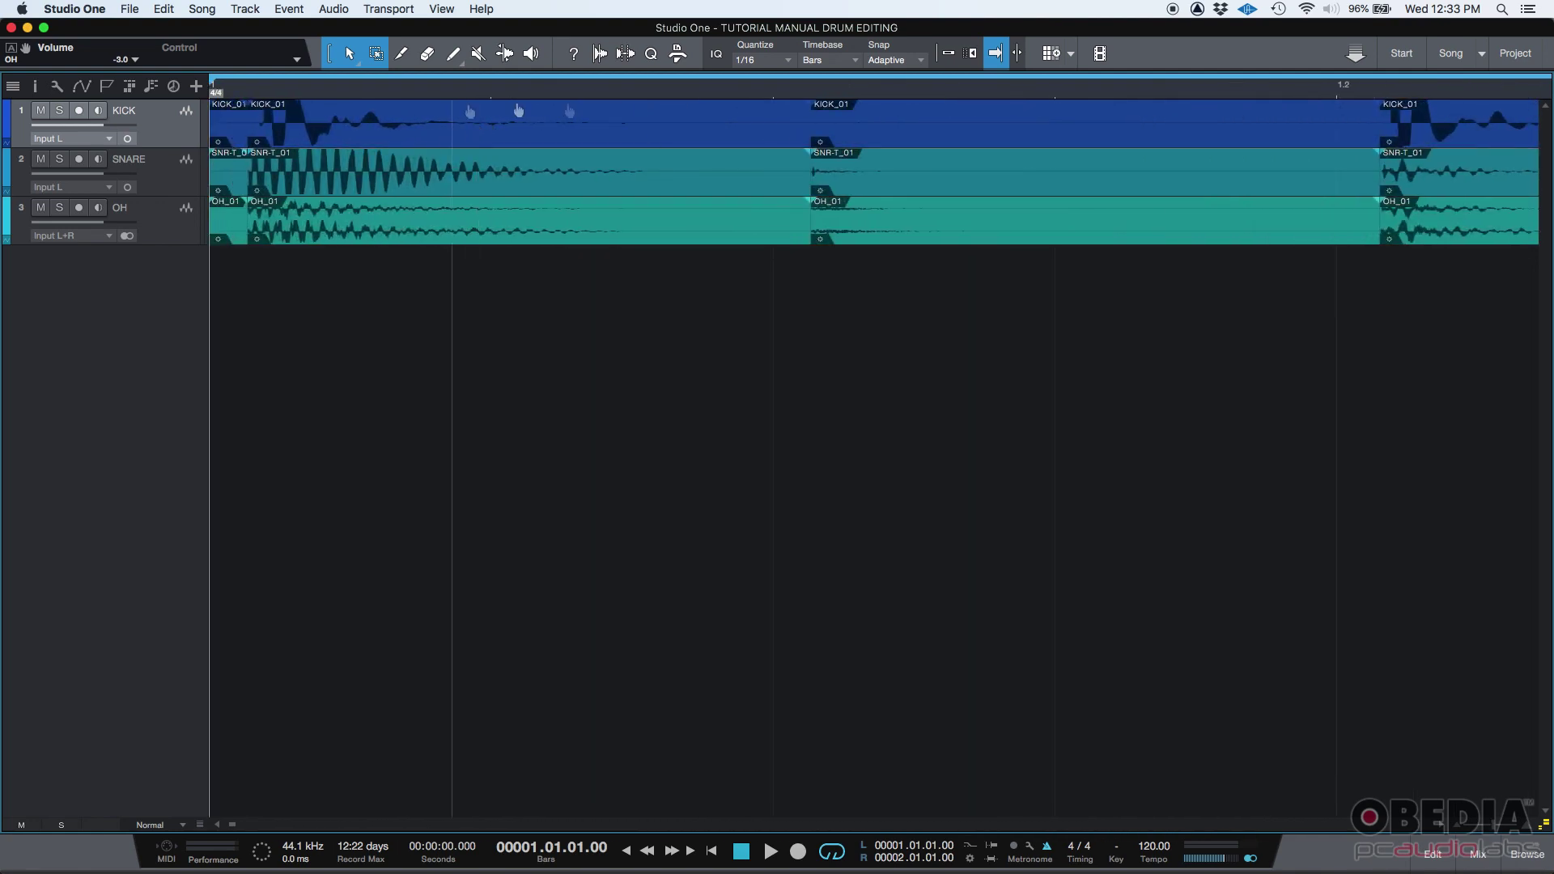
click(404, 134)
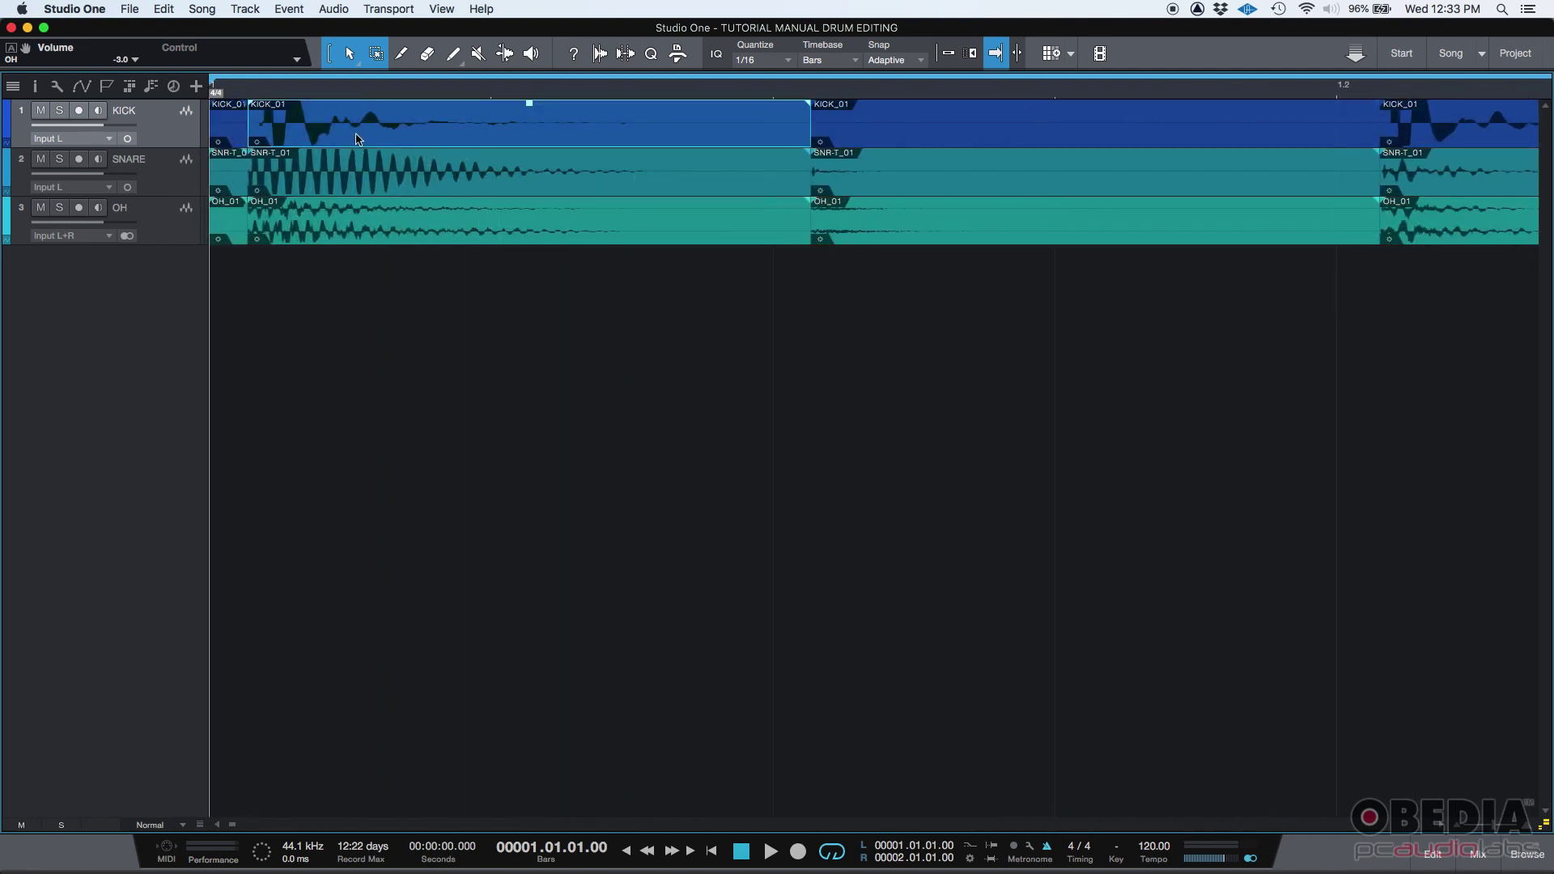
click(495, 160)
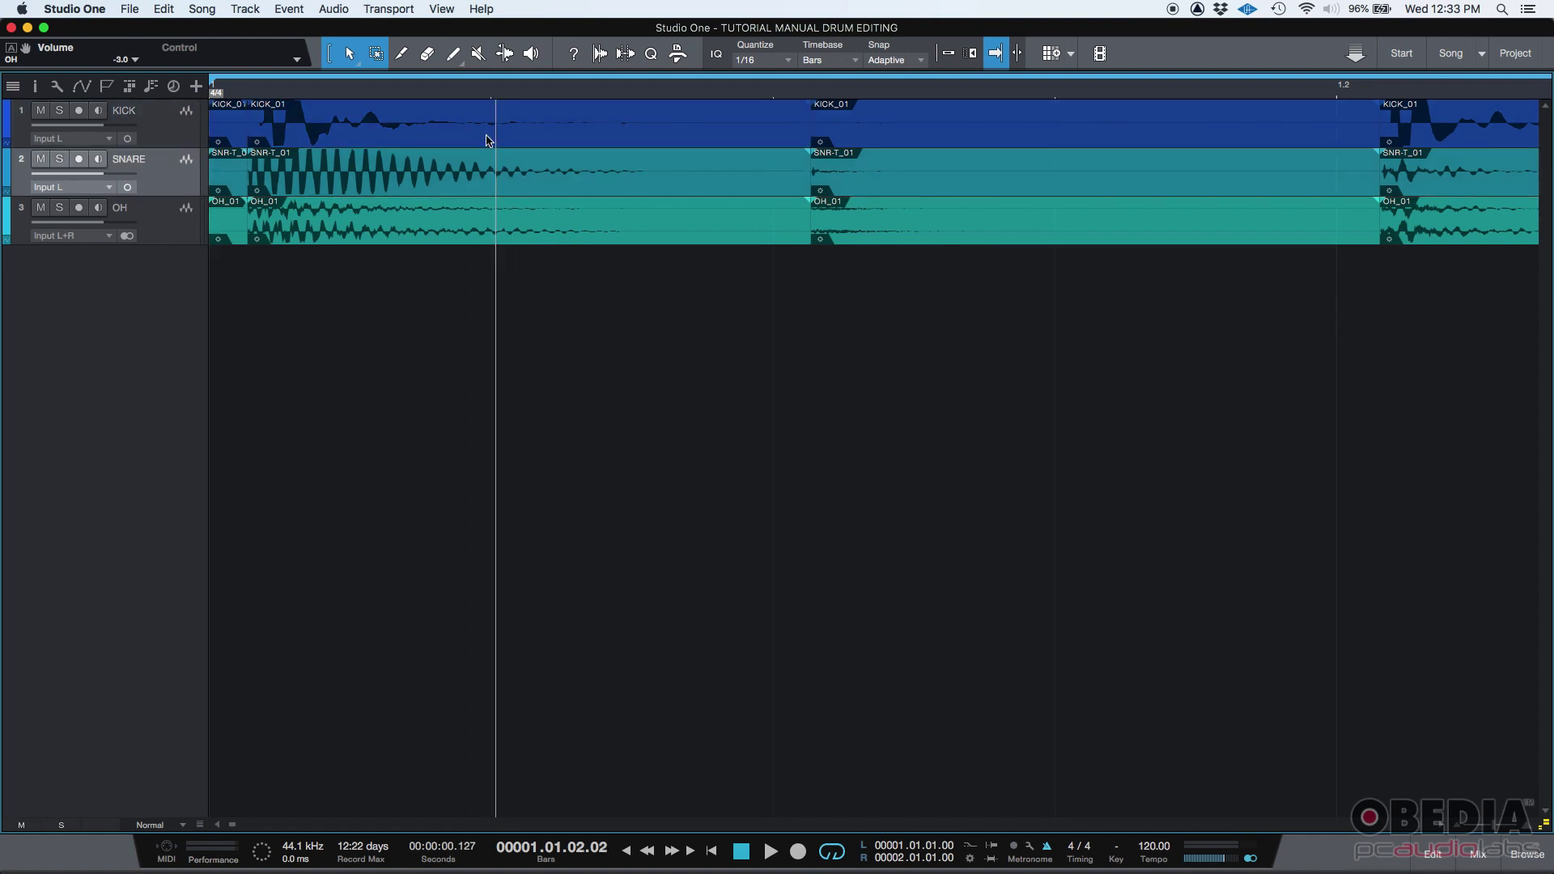
click(153, 235)
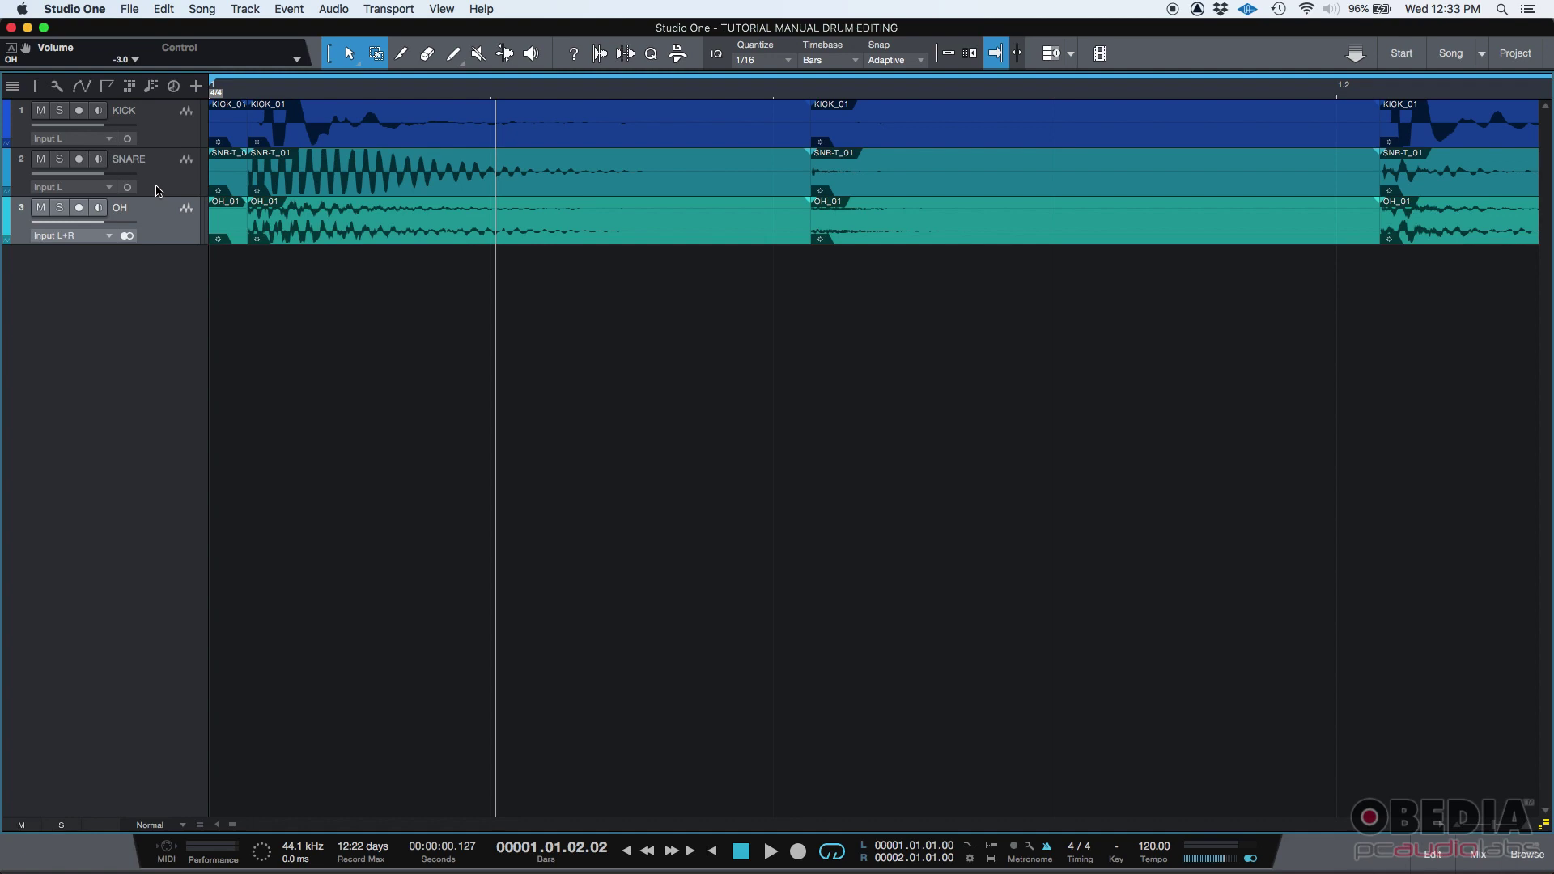
drag(375, 91, 375, 58)
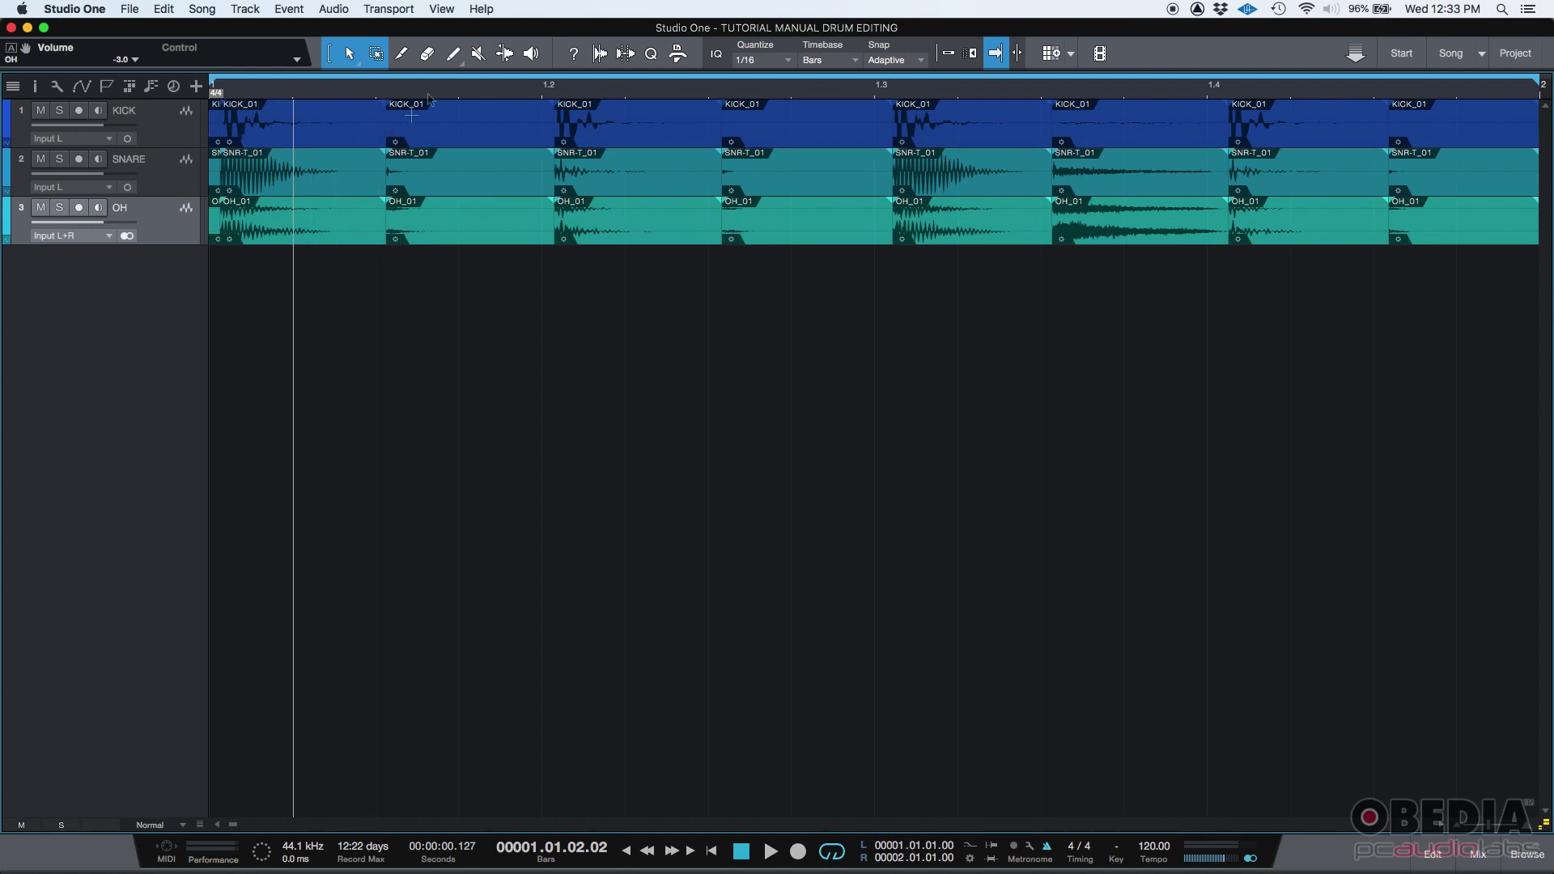
Step: Group the KICK, SNARE and OH tracks together under the group name DRUMS
click(159, 131)
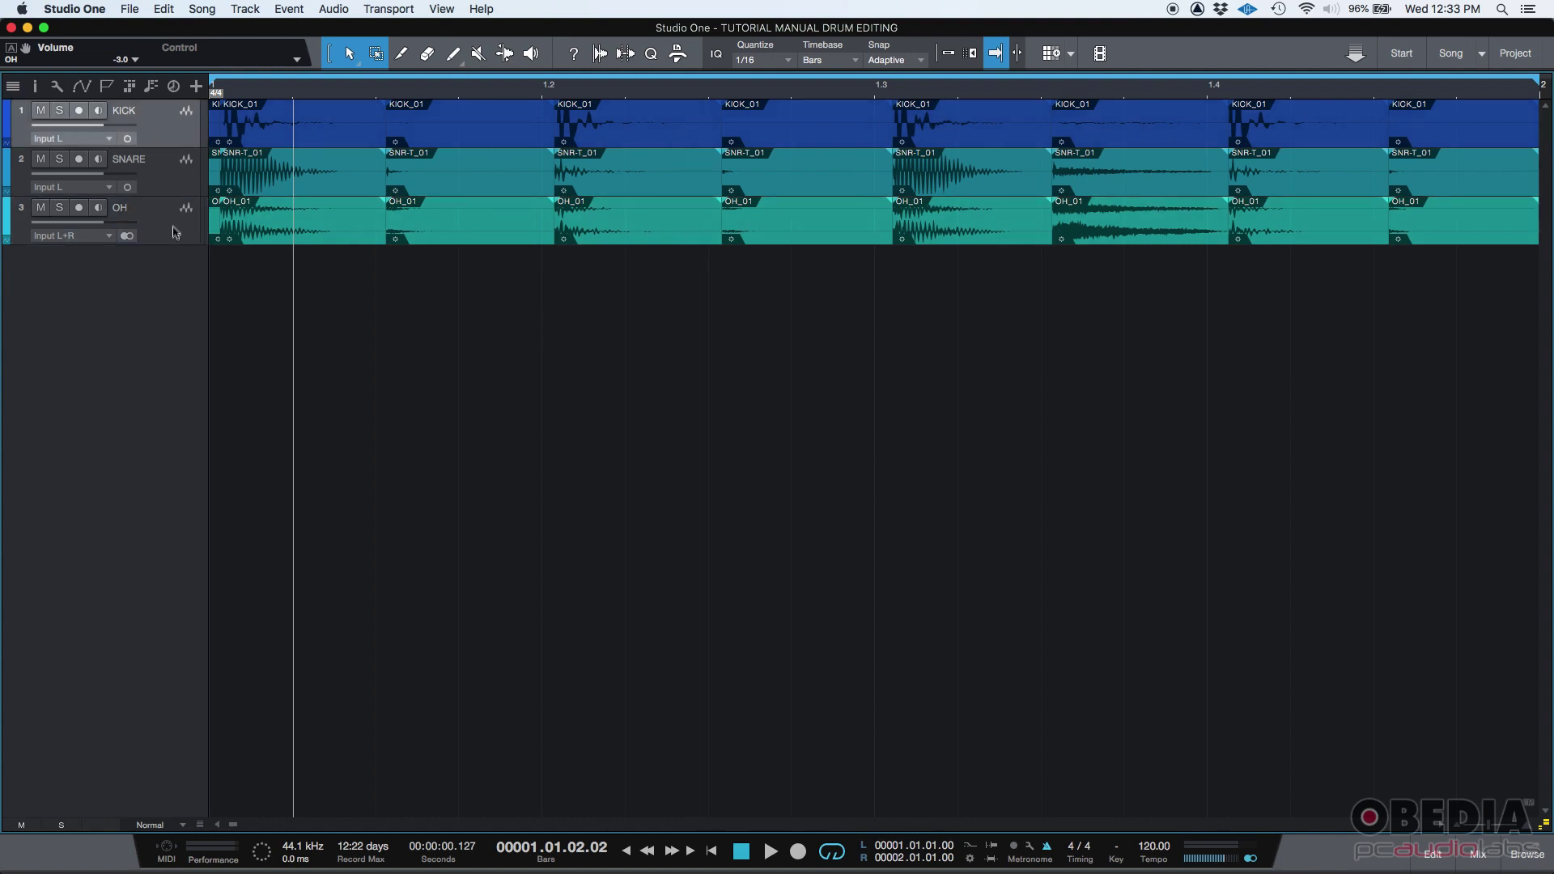
shift+click(169, 183)
shift+click(173, 224)
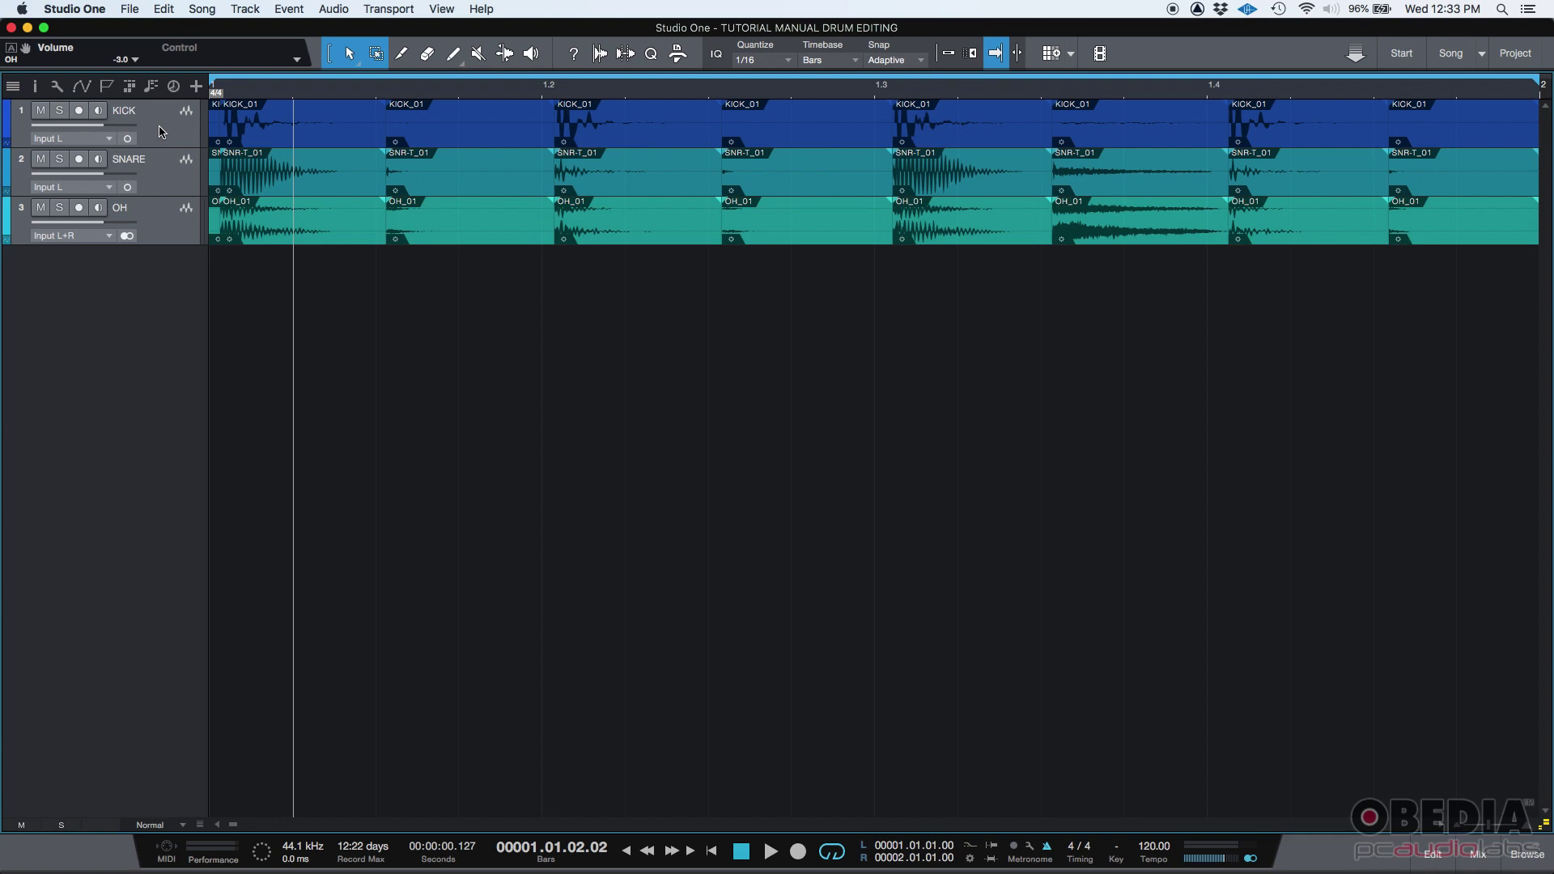
click(161, 131)
shift+click(170, 180)
shift+click(170, 233)
right_click(155, 136)
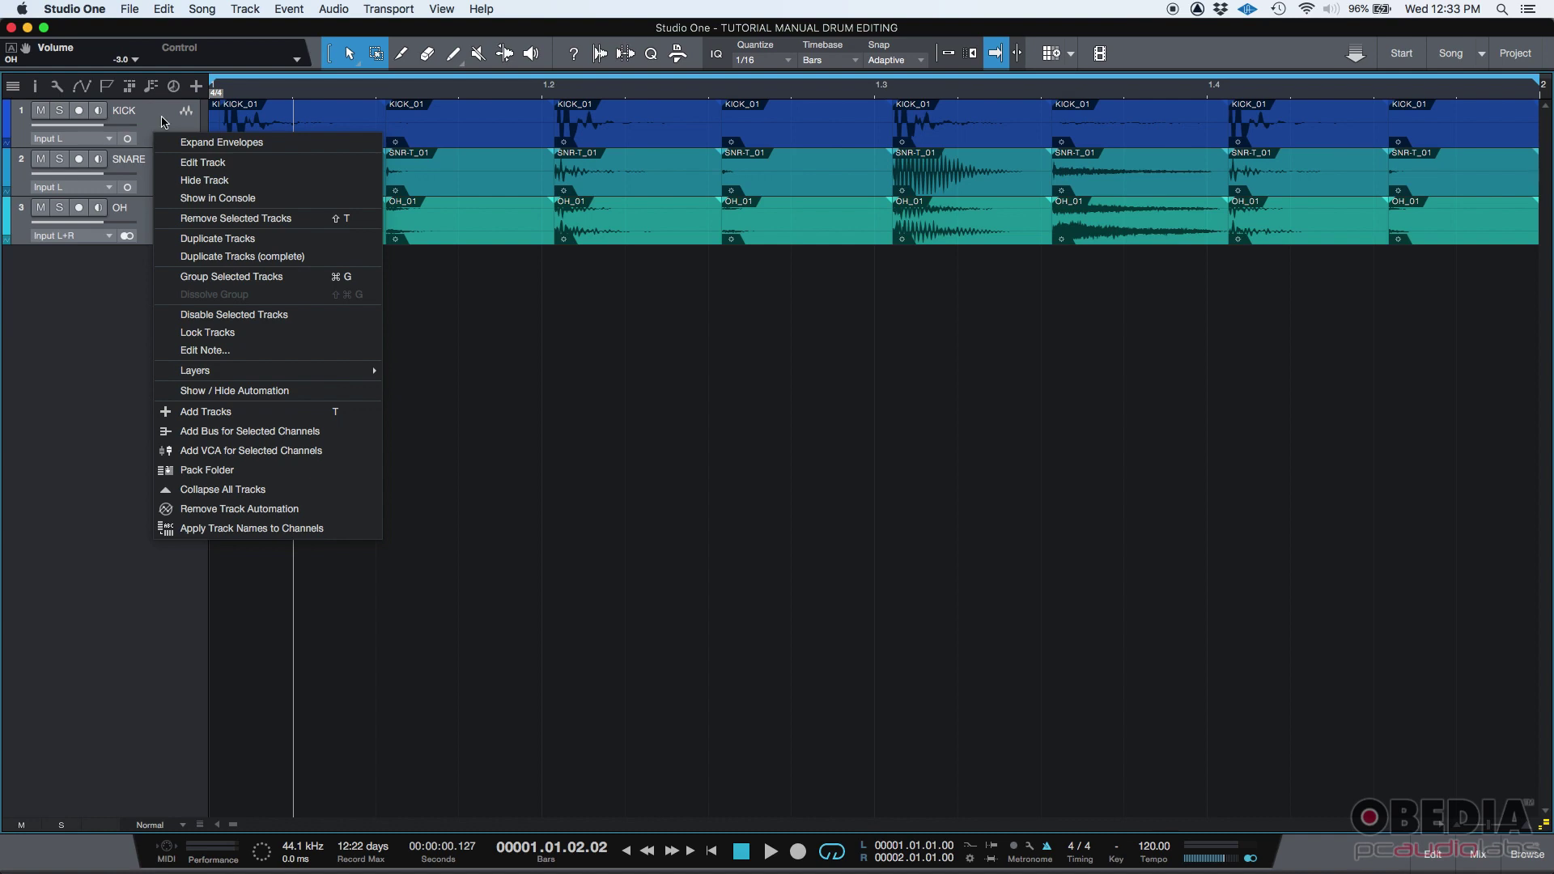
click(293, 279)
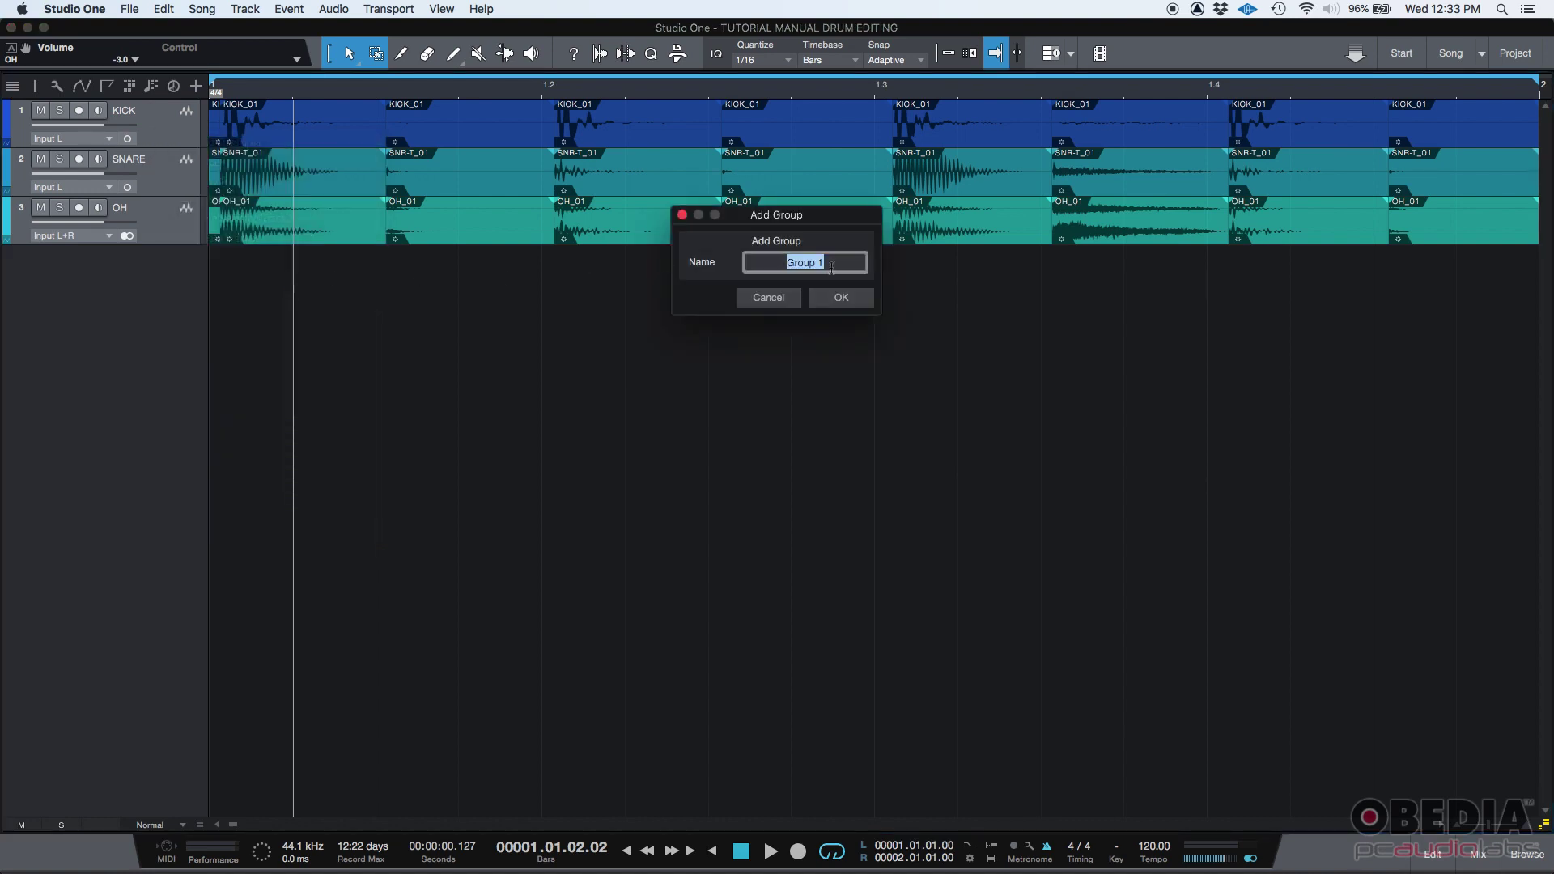
text(DRUMS)
click(834, 299)
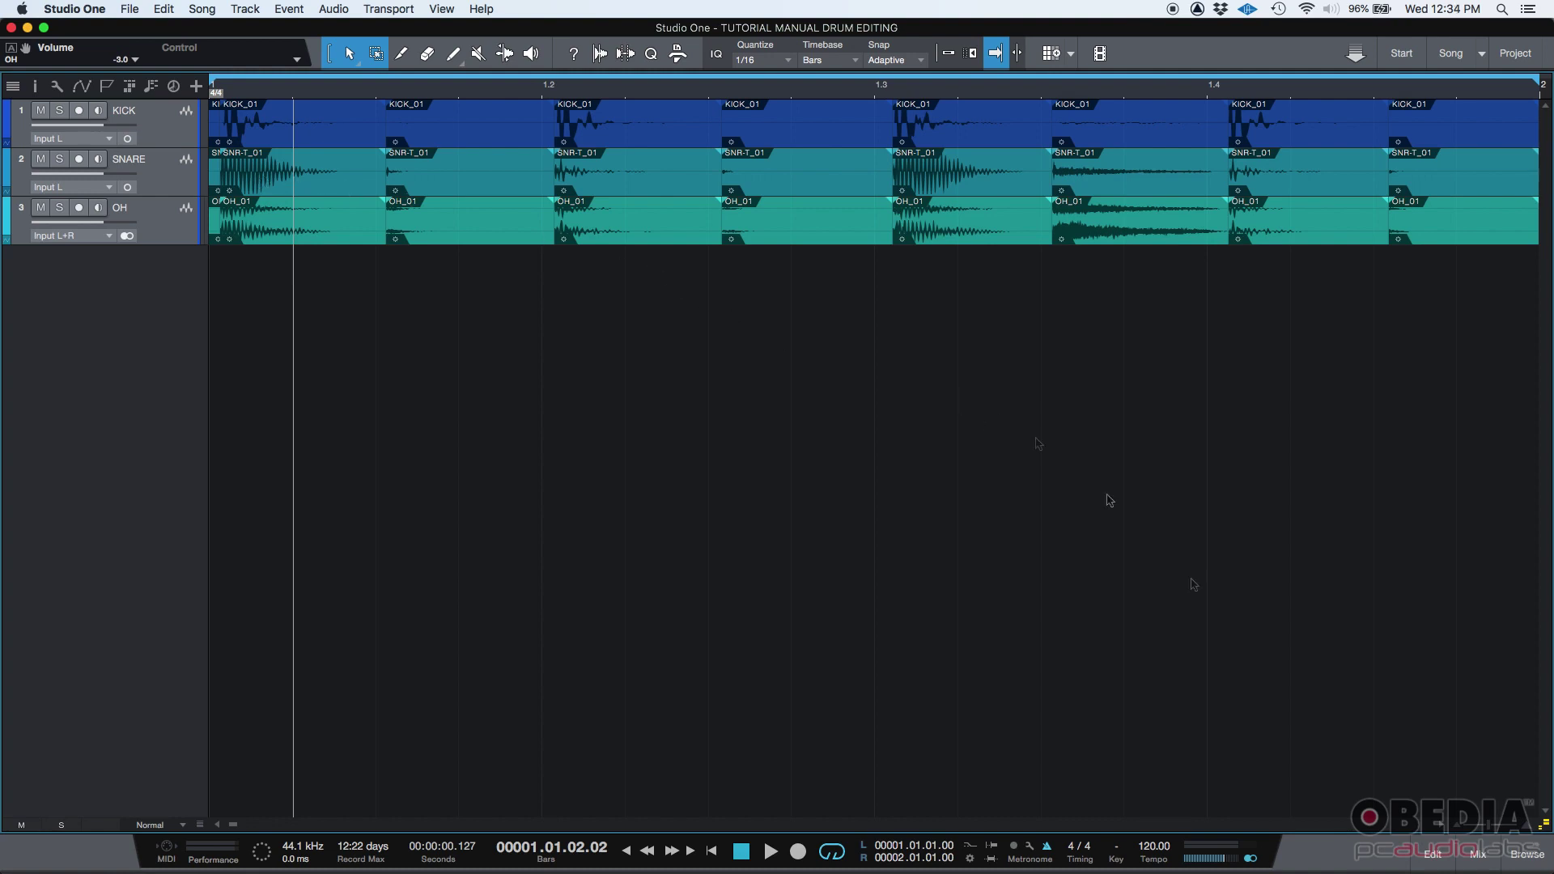
Step: Examine the DRUMS group's linked attributes, such as Editing, in the mixer and return to the arrangement
click(1478, 855)
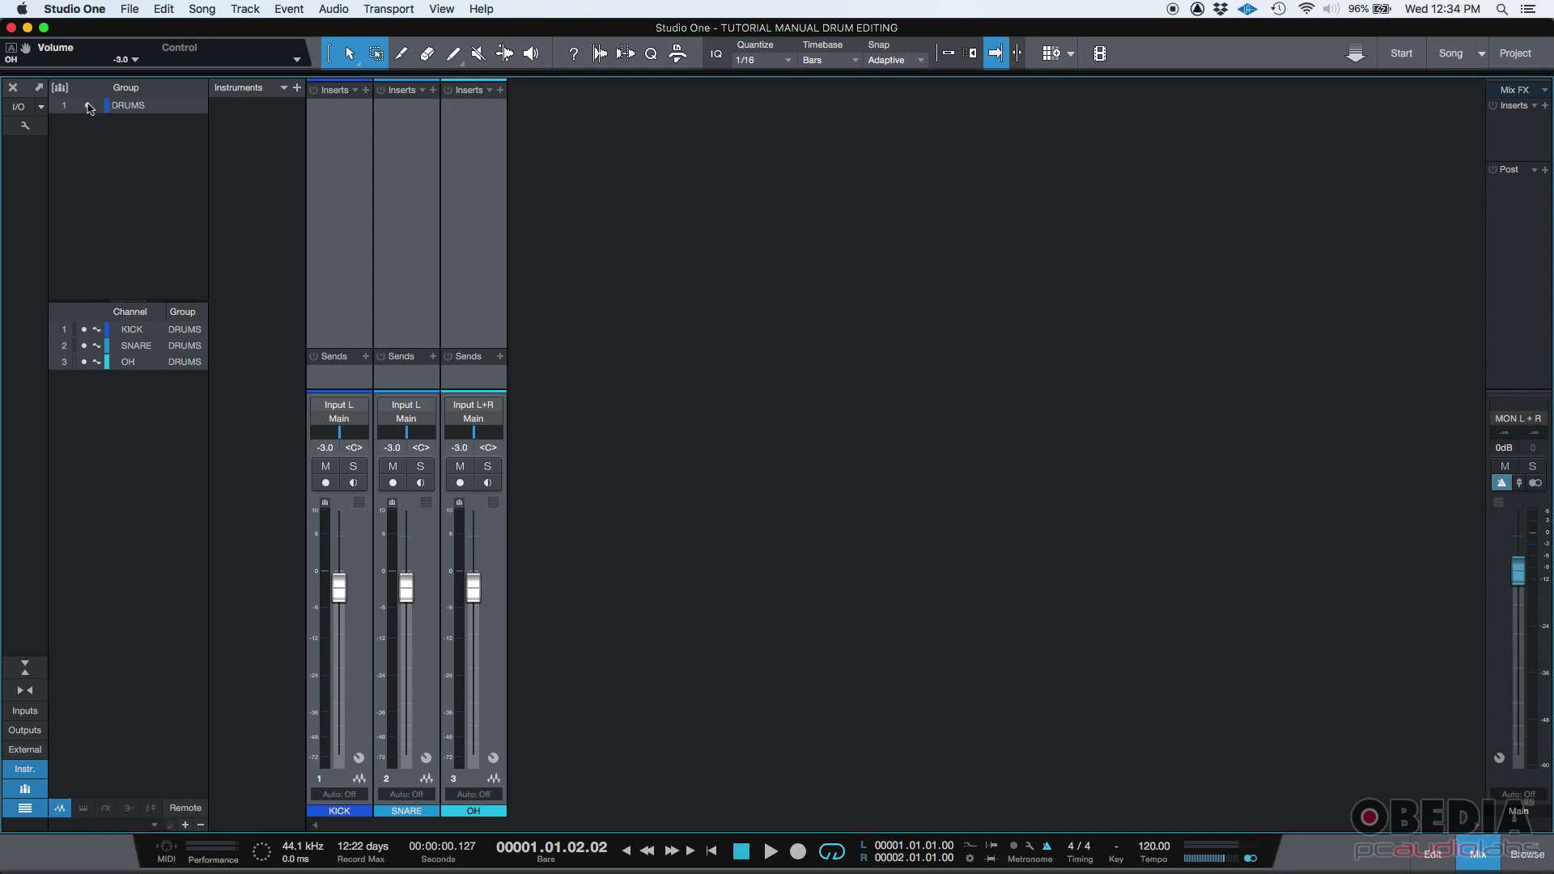
right_click(126, 112)
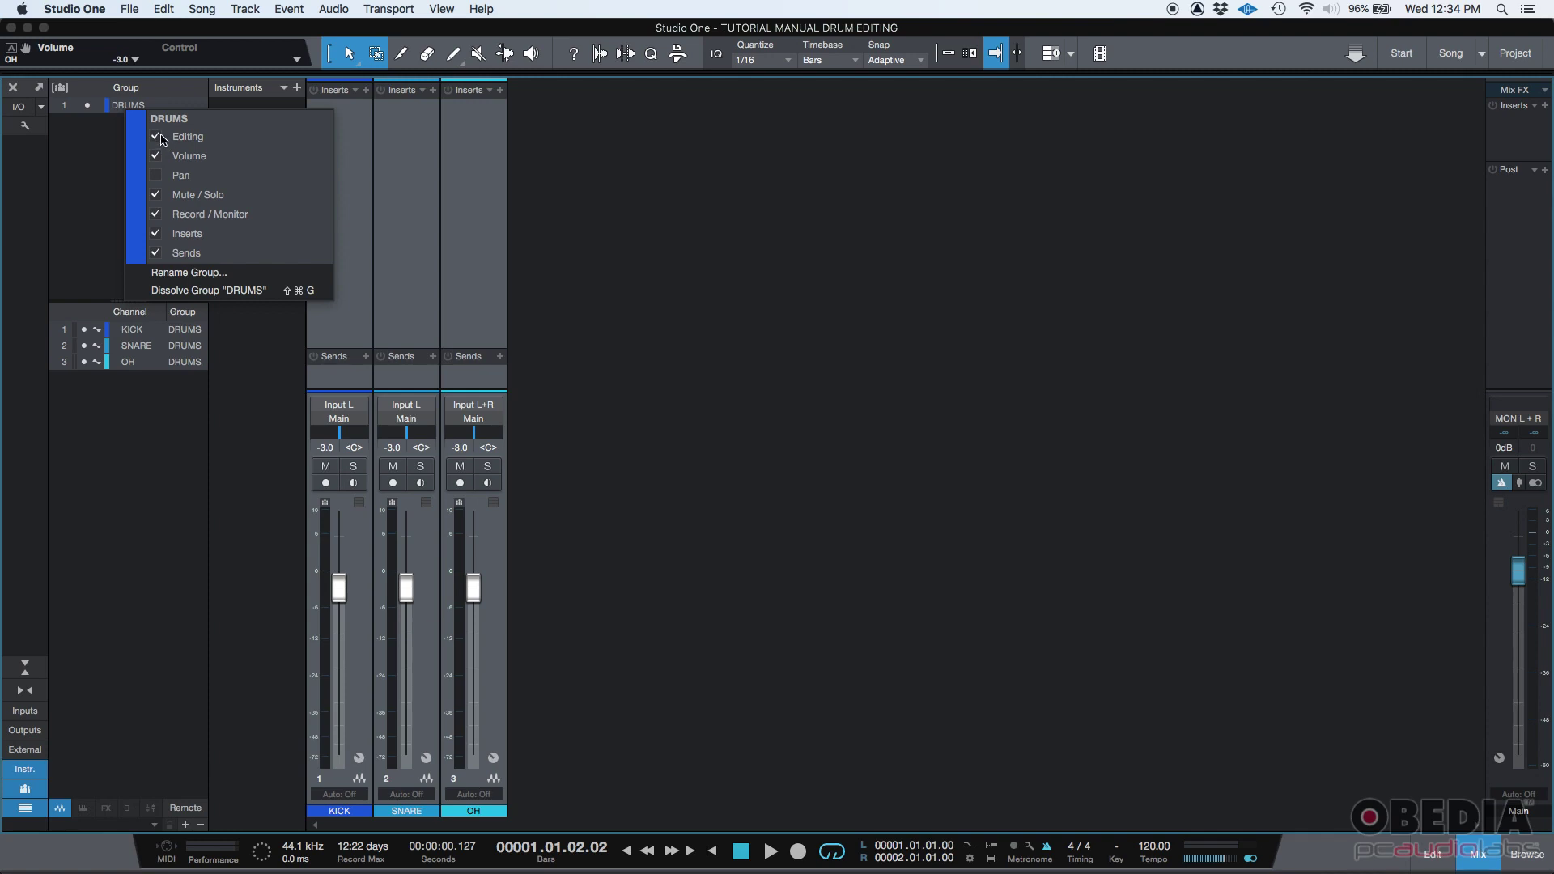
click(897, 247)
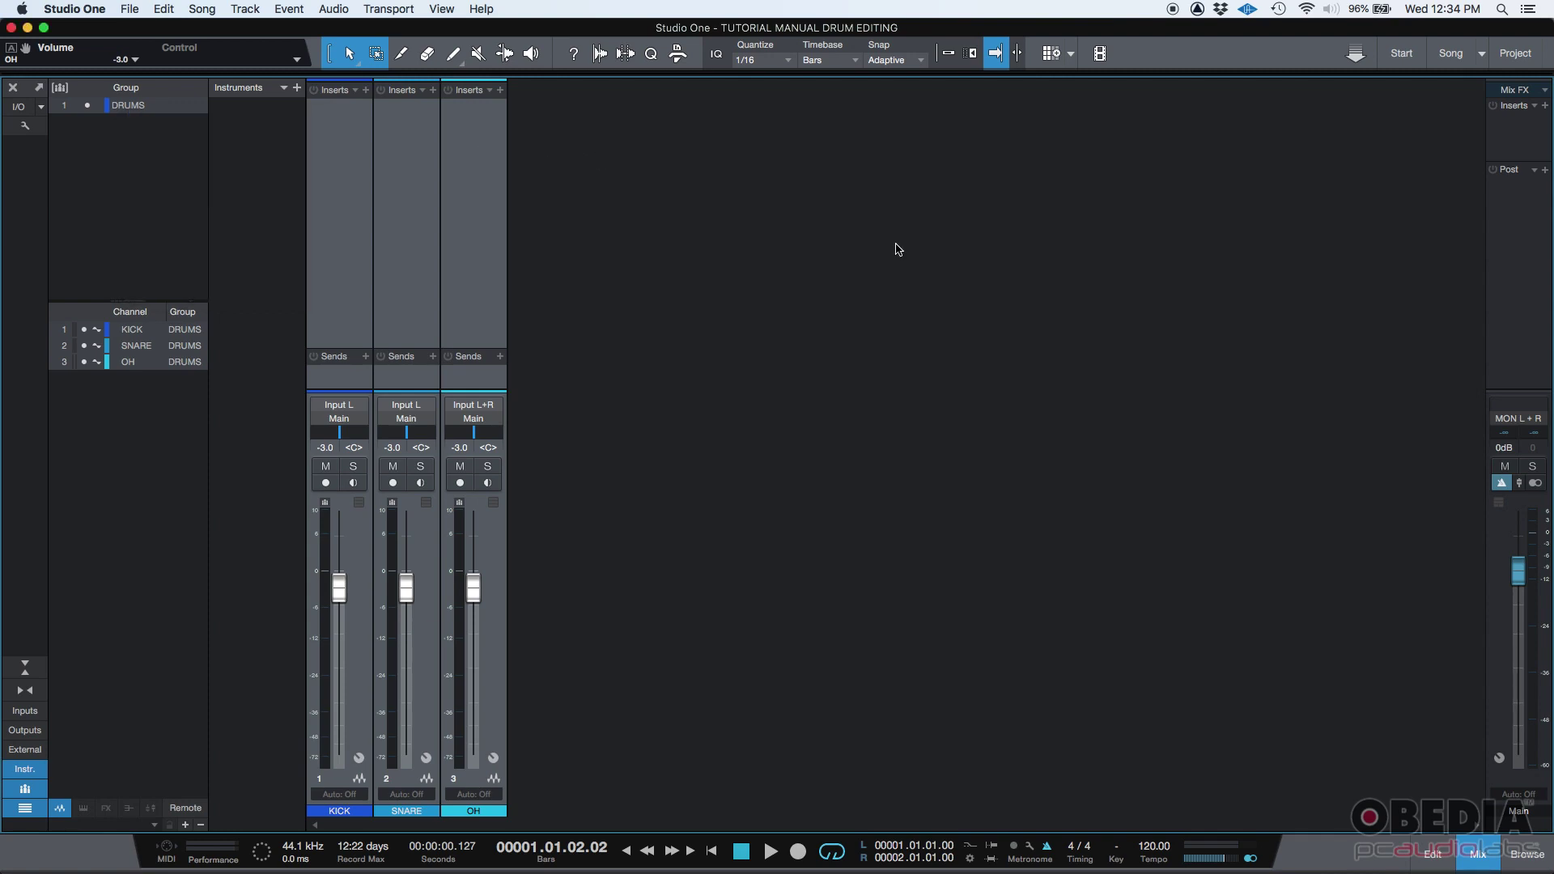
click(1475, 857)
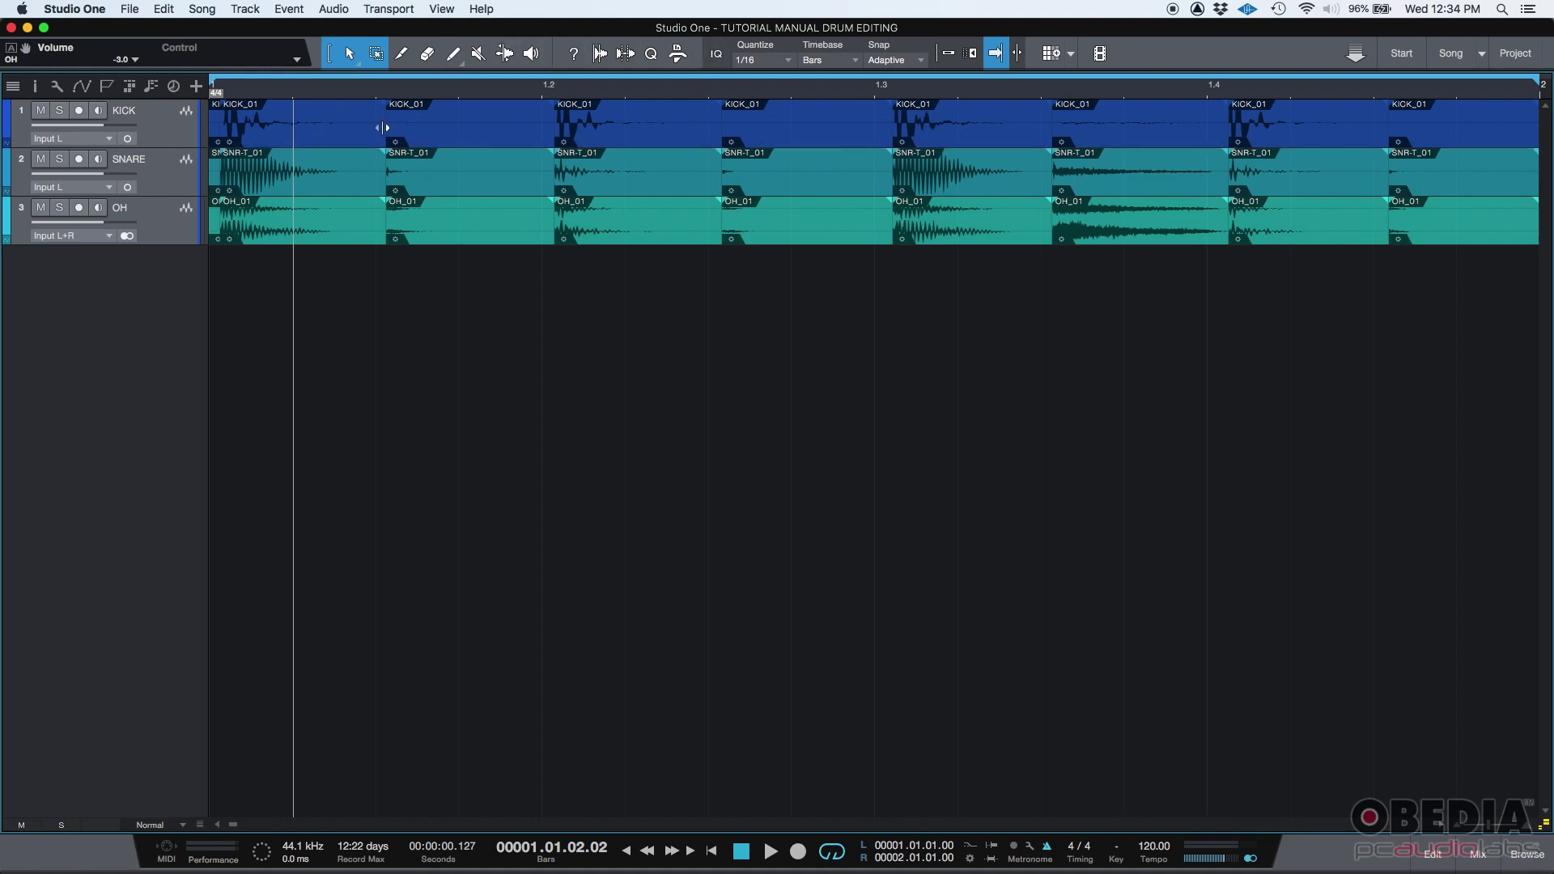
Step: Shorten the ends of the first seven full drum-hit slices across the grouped tracks, leaving a small gap before each following hit
drag(381, 127, 354, 127)
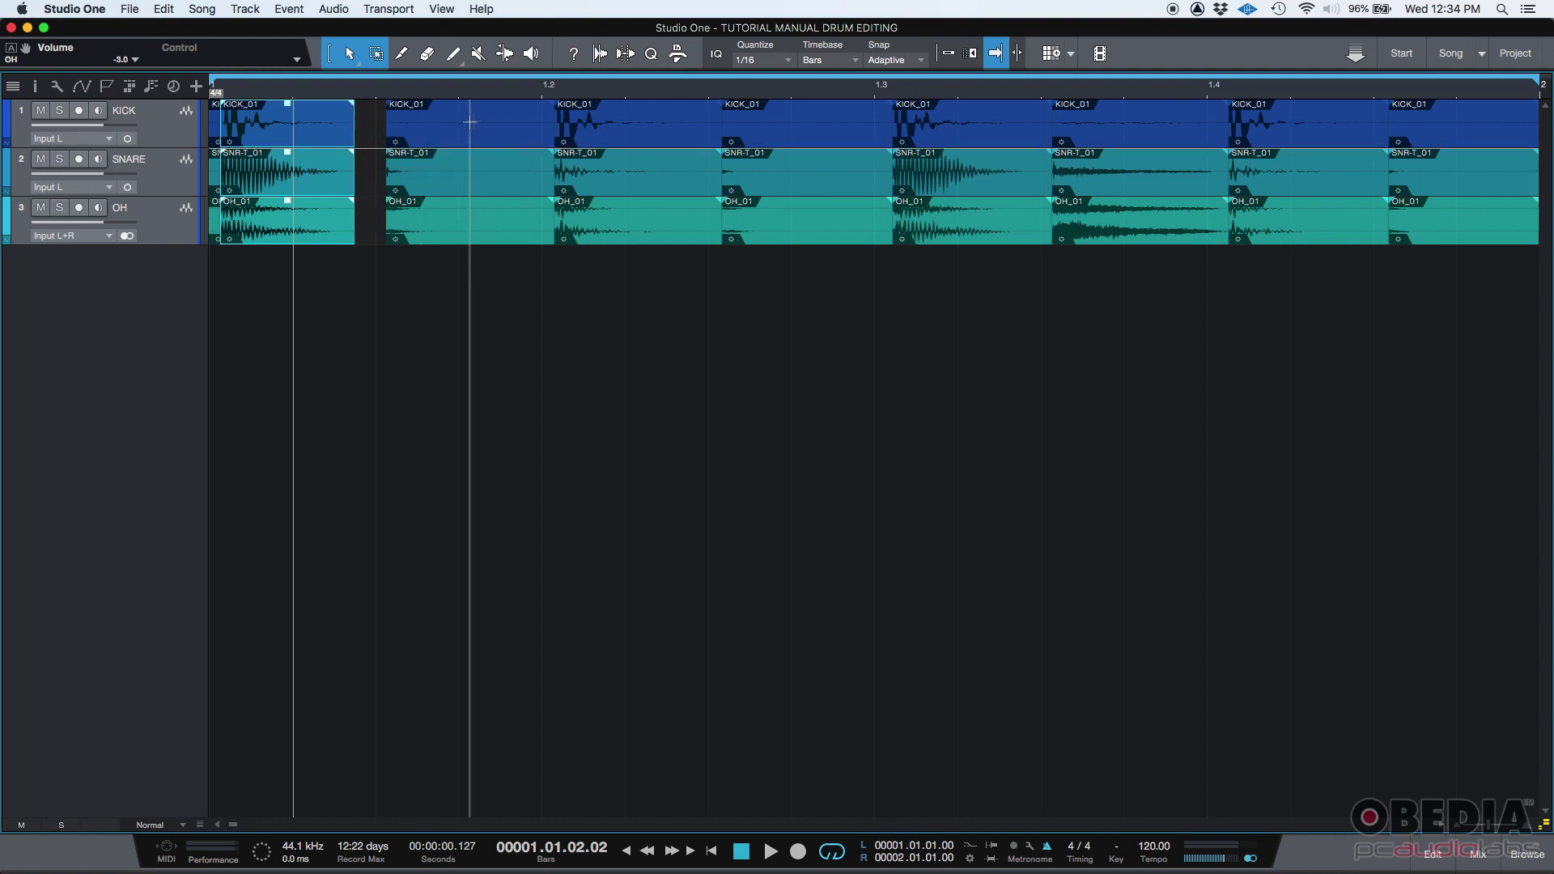
drag(550, 121, 520, 121)
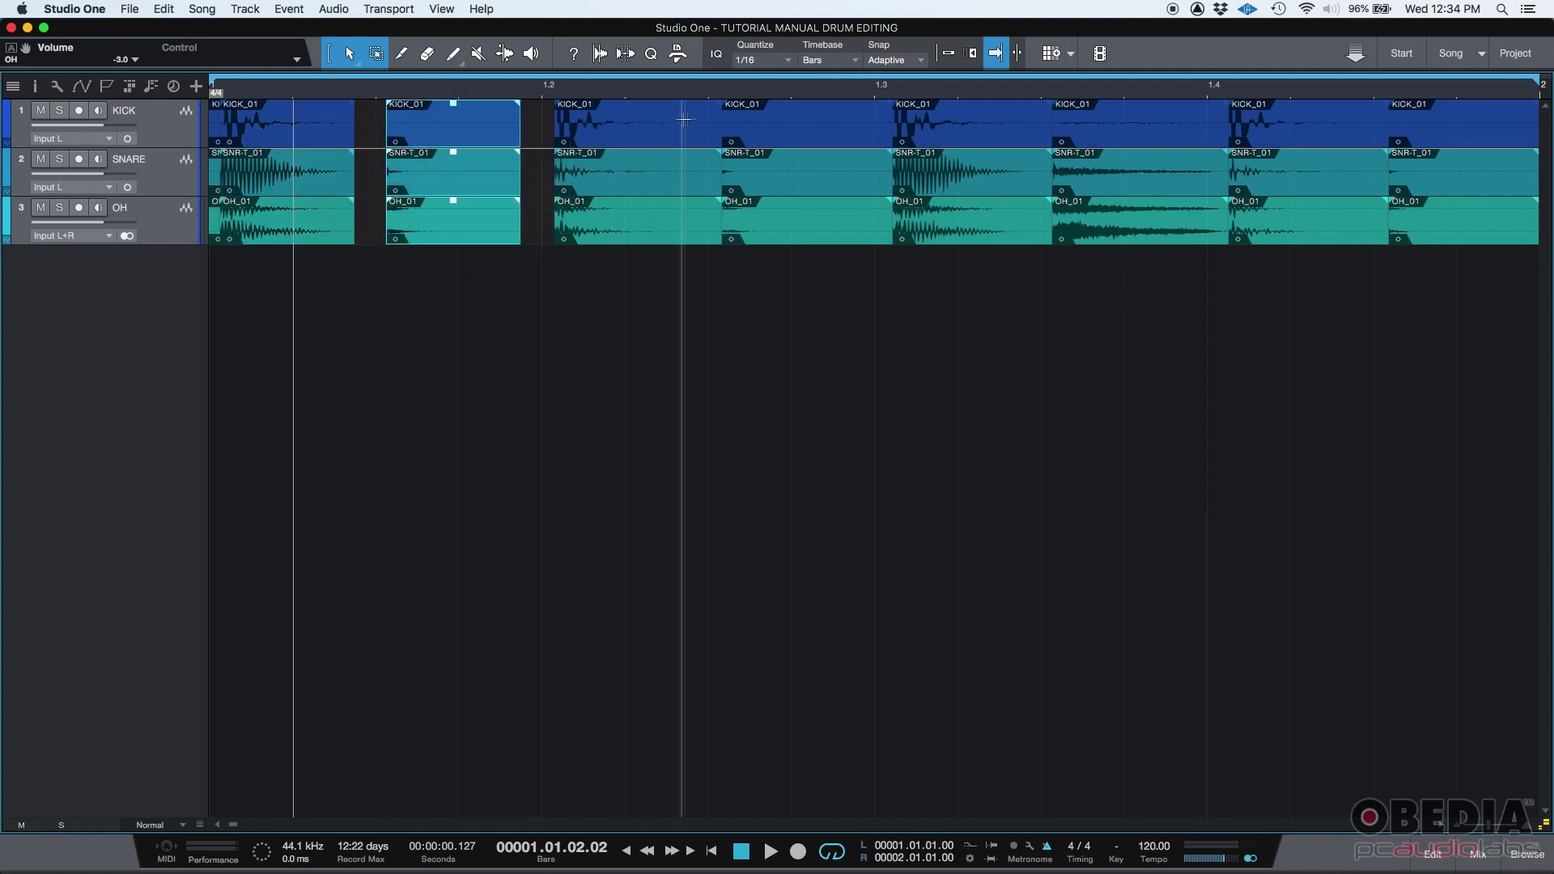
drag(716, 120, 696, 119)
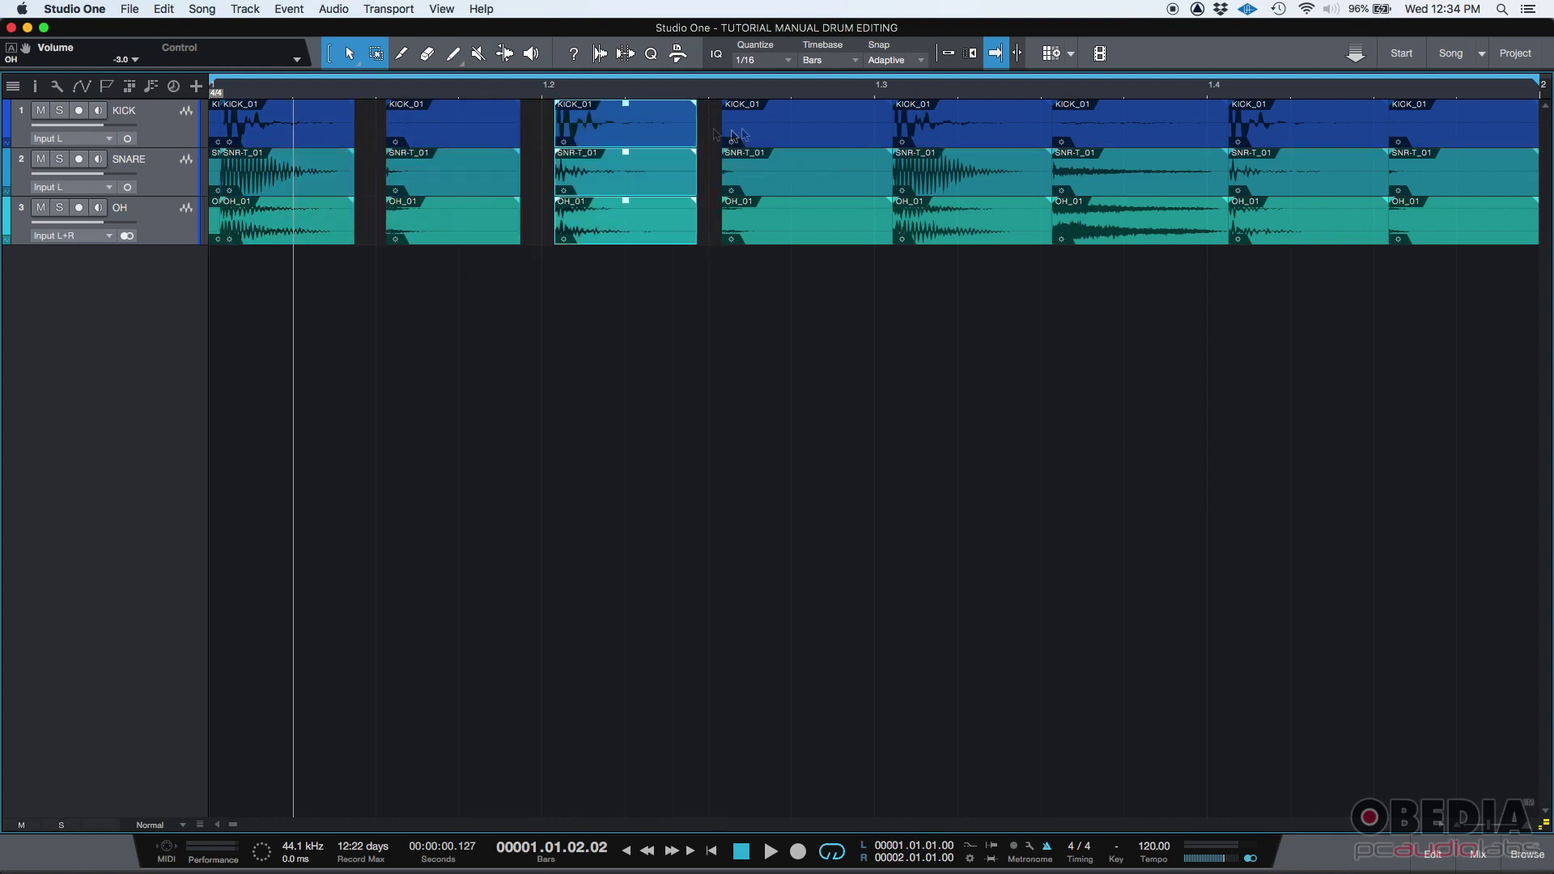
drag(889, 121, 863, 122)
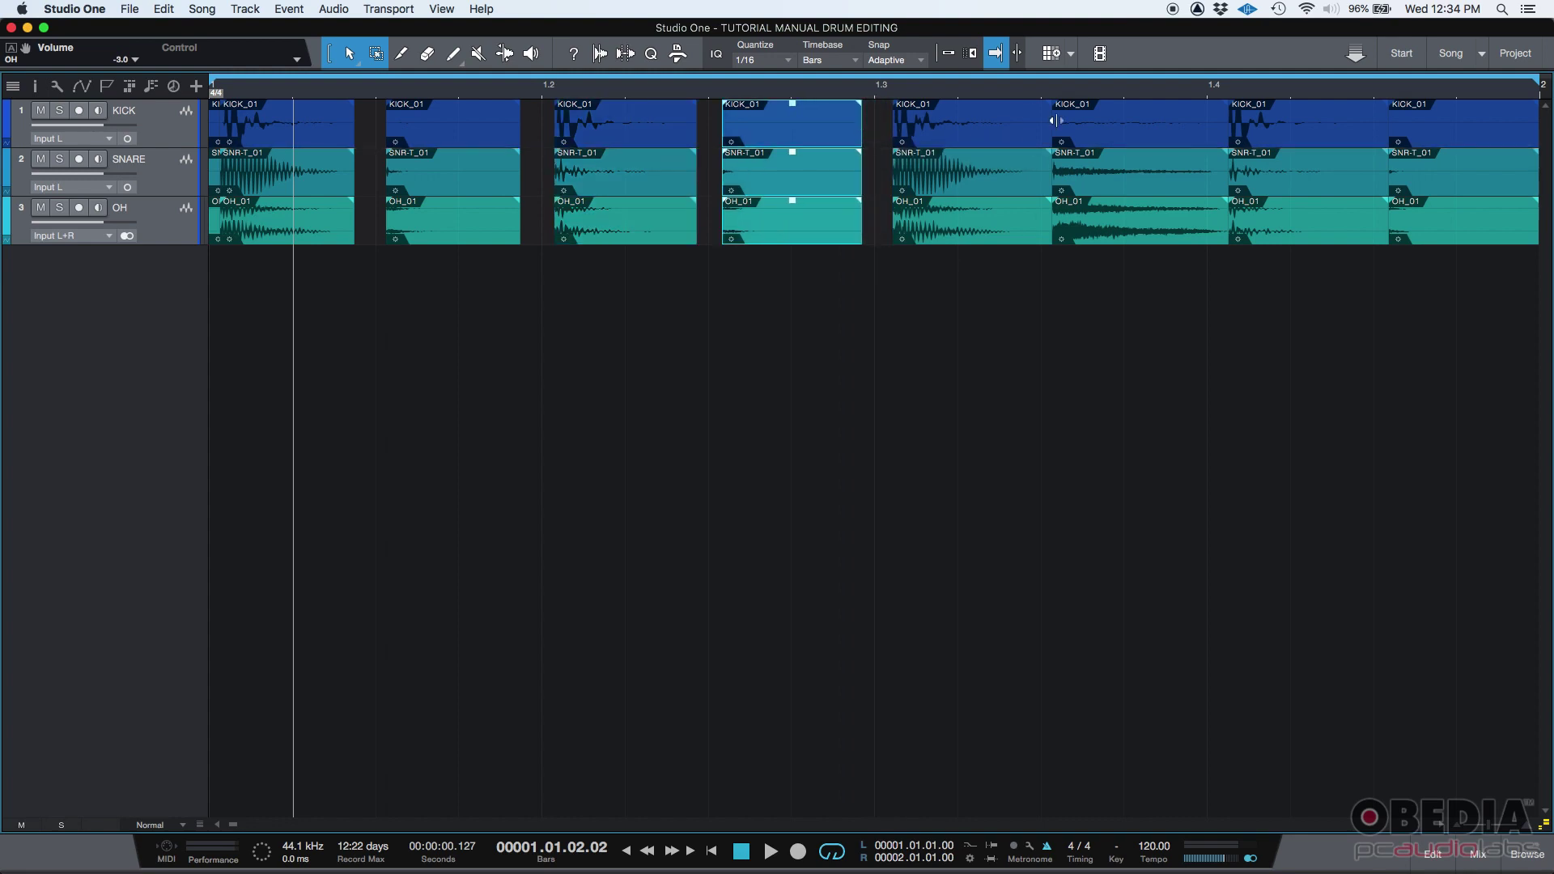
drag(1053, 123, 1027, 124)
key(super+z)
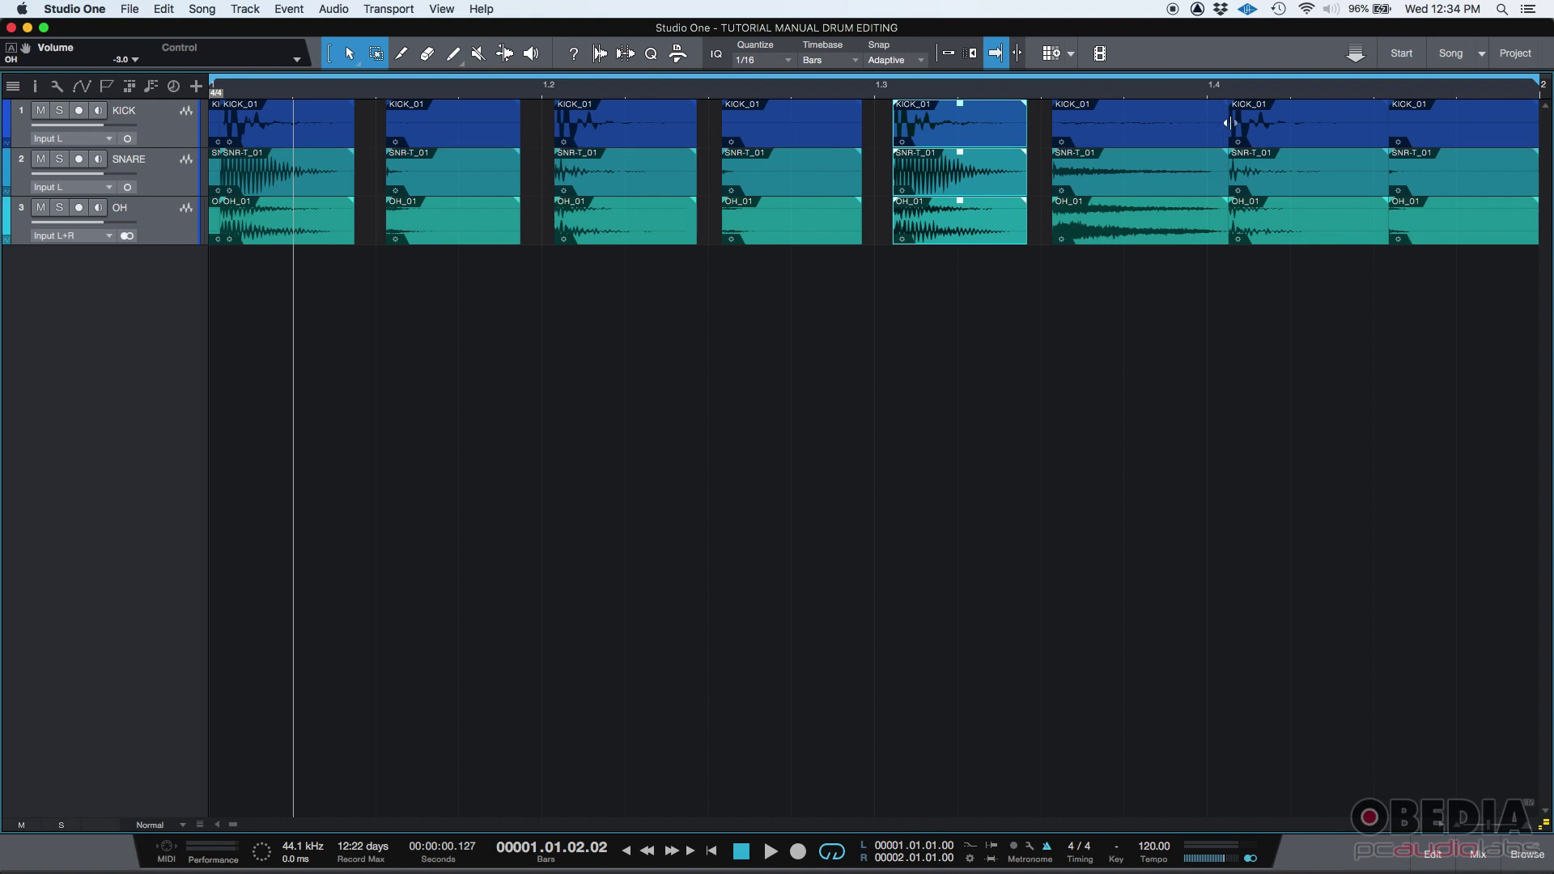
drag(1224, 124, 1205, 124)
drag(1385, 123, 1366, 123)
scroll(1292, 89, down, 3)
scroll(1292, 89, up, 2)
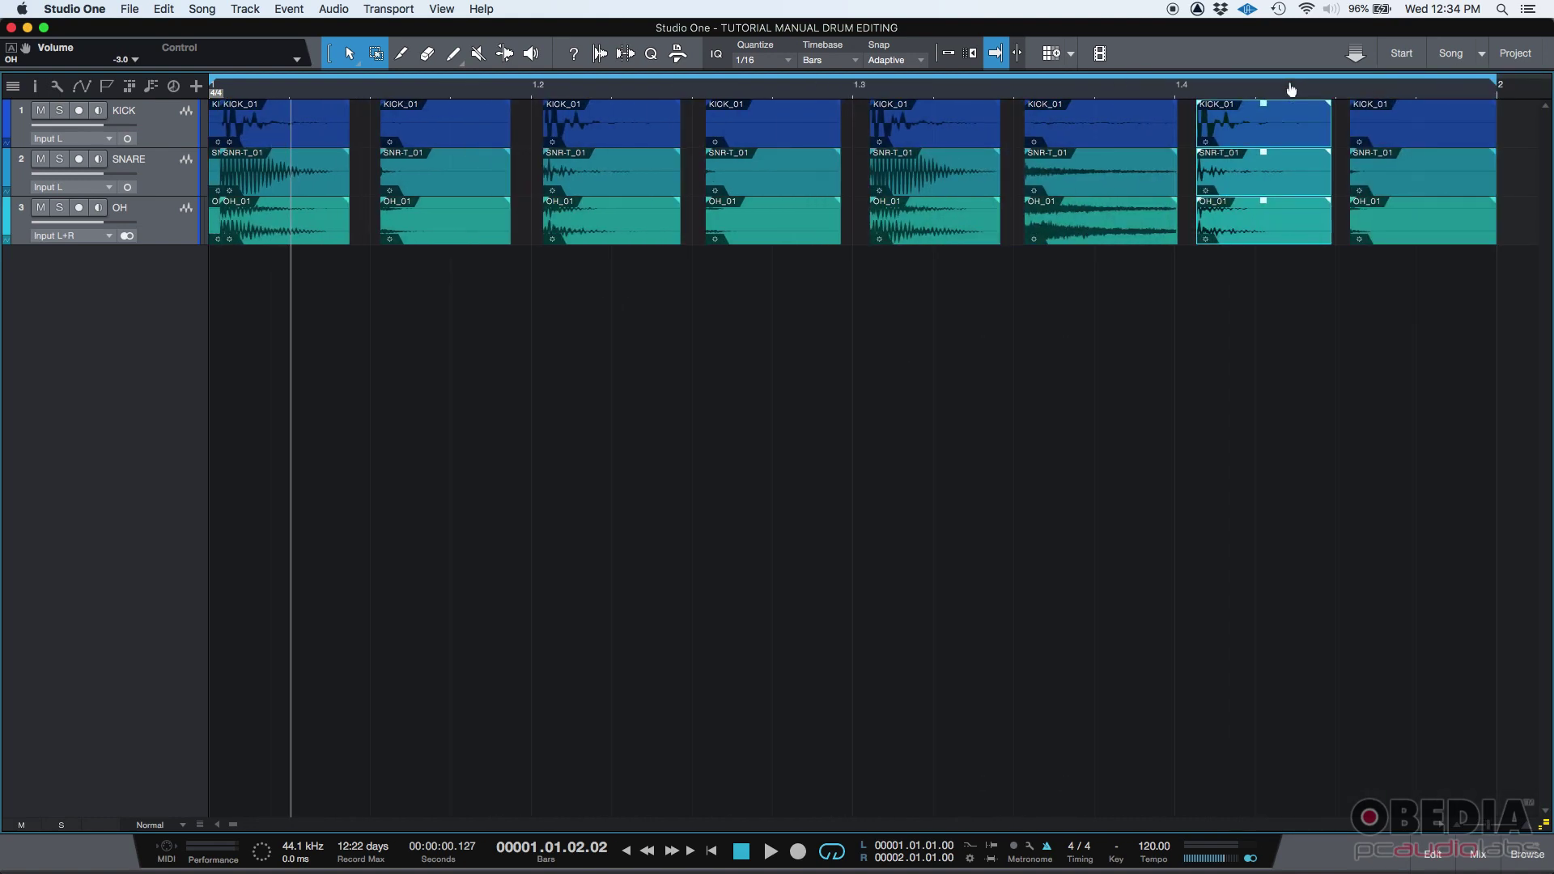
Step: Enable snapping with autoscroll off, and delete the leftover sliver before the first hit on all three tracks
click(292, 138)
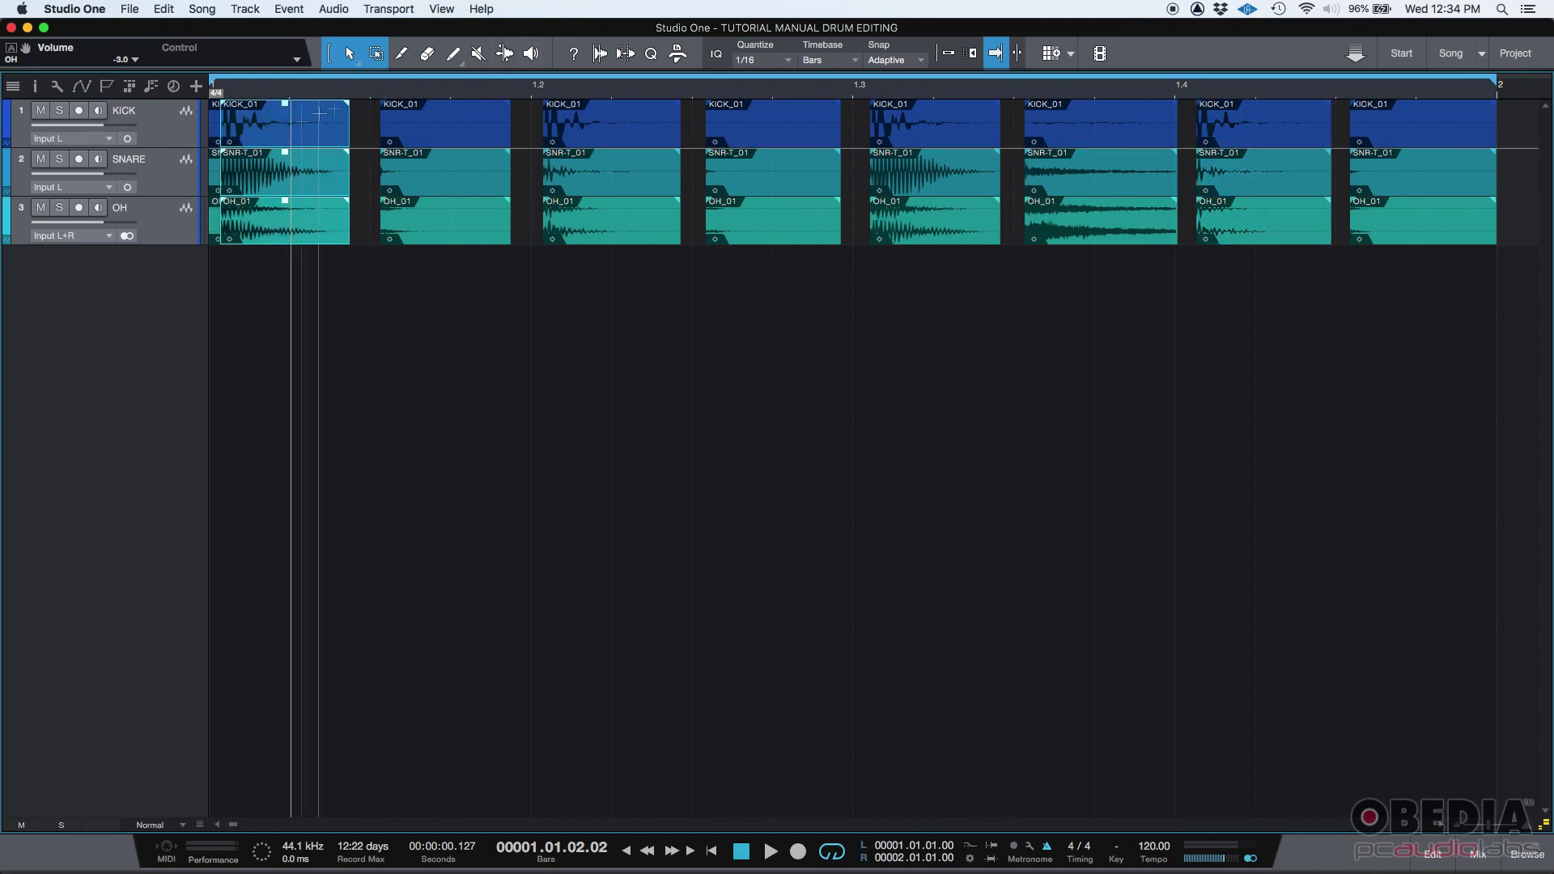
click(944, 52)
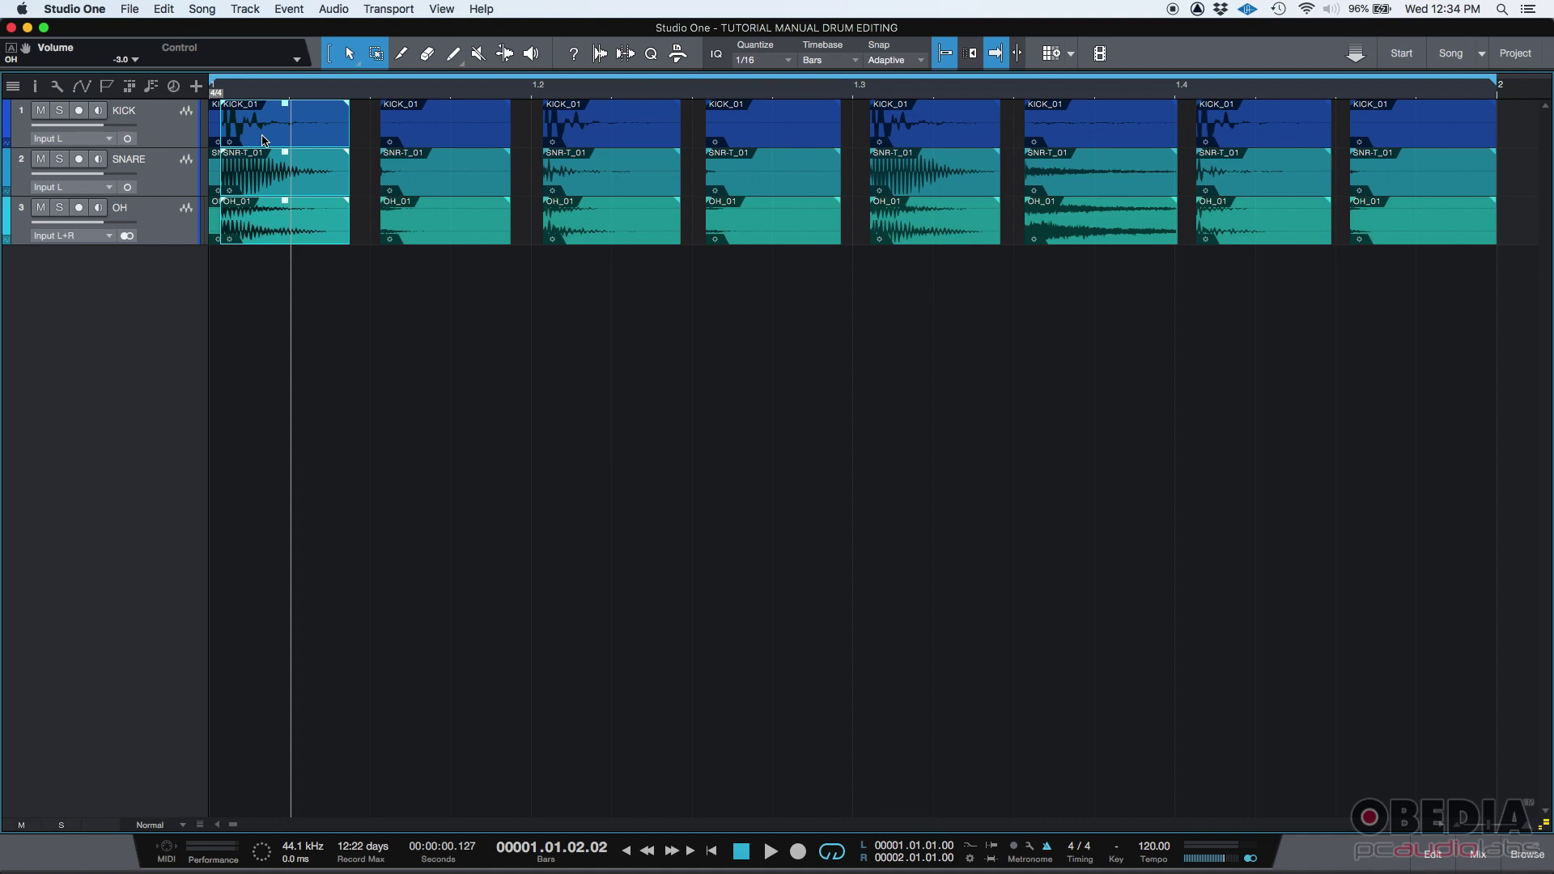
key(f)
click(216, 181)
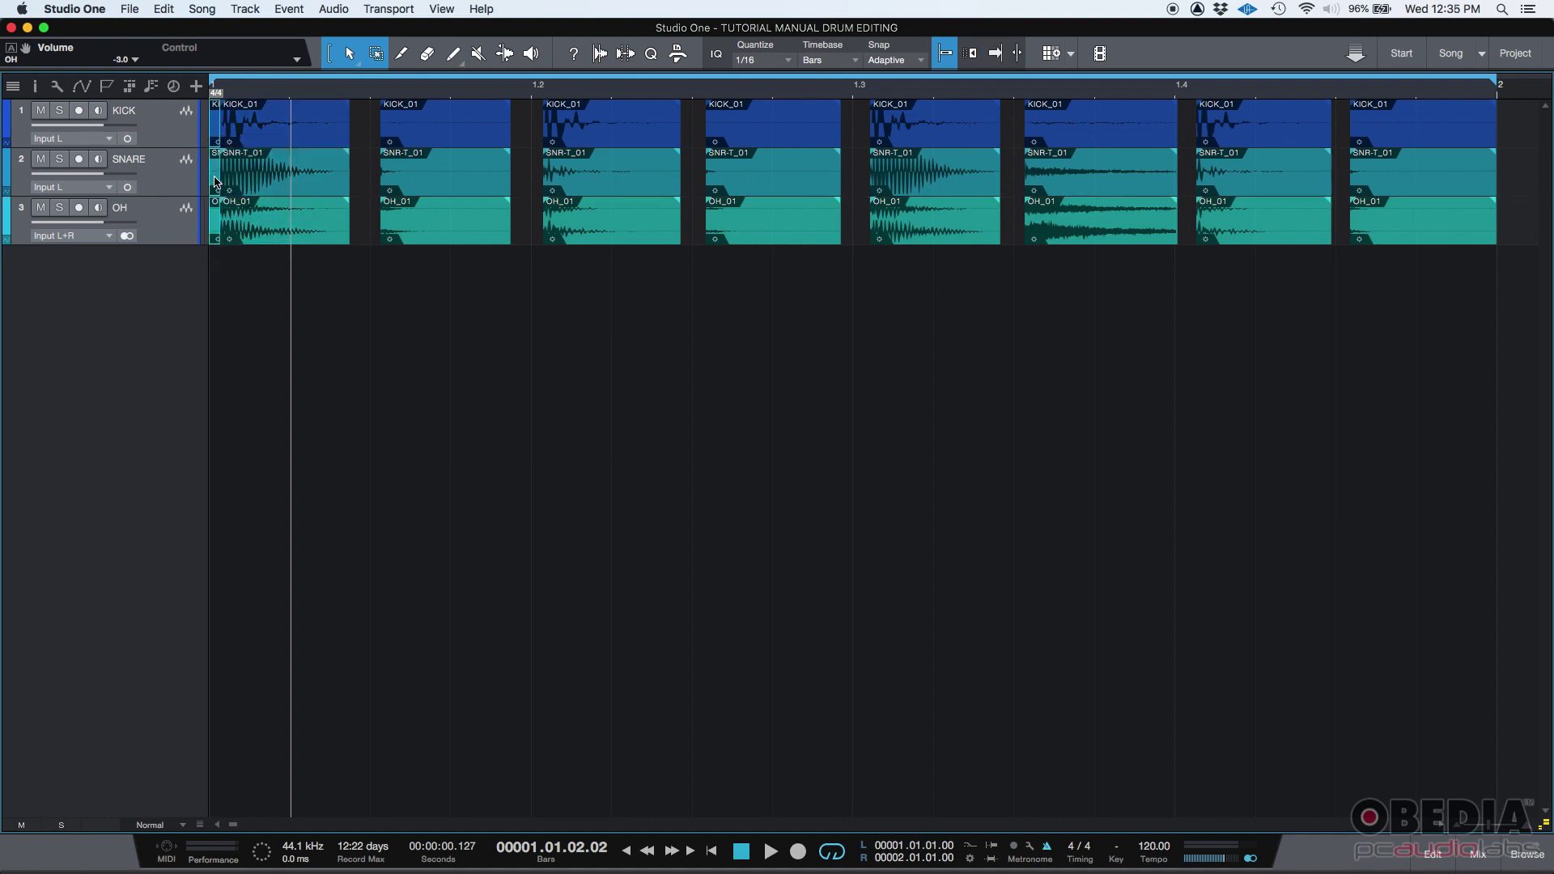
key(Delete)
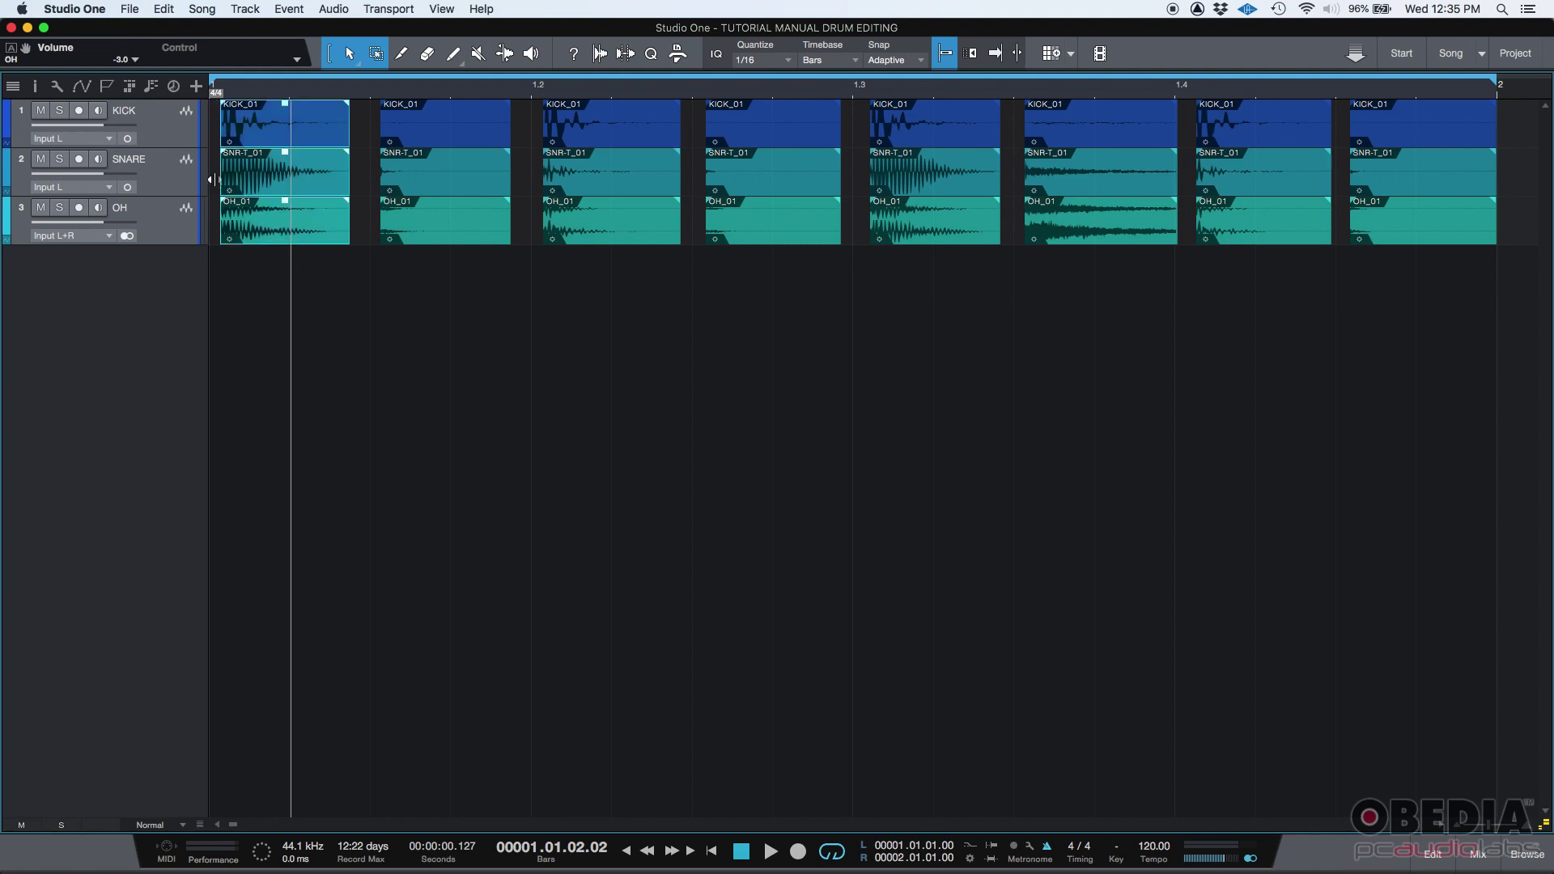
Step: Move each of the eight grouped drum slices earlier onto its nearest eighth-note grid line and return the playhead to the song start
drag(277, 142, 258, 143)
drag(429, 146, 419, 146)
drag(623, 148, 613, 148)
drag(741, 148, 727, 148)
drag(971, 148, 955, 151)
drag(1050, 142, 1037, 142)
drag(1267, 144, 1246, 144)
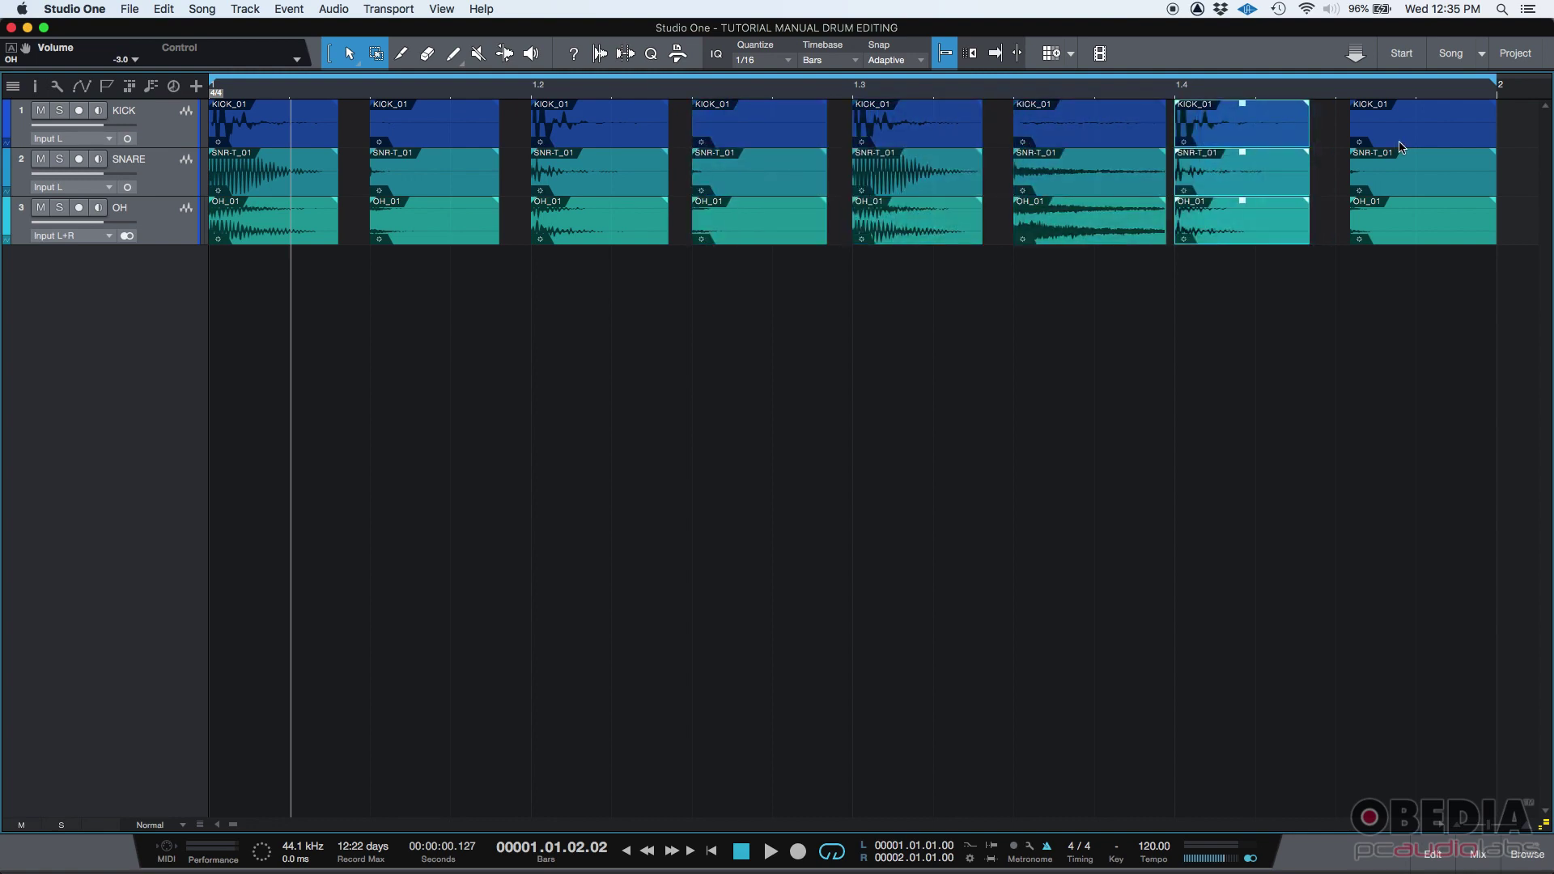
drag(1402, 147, 1388, 147)
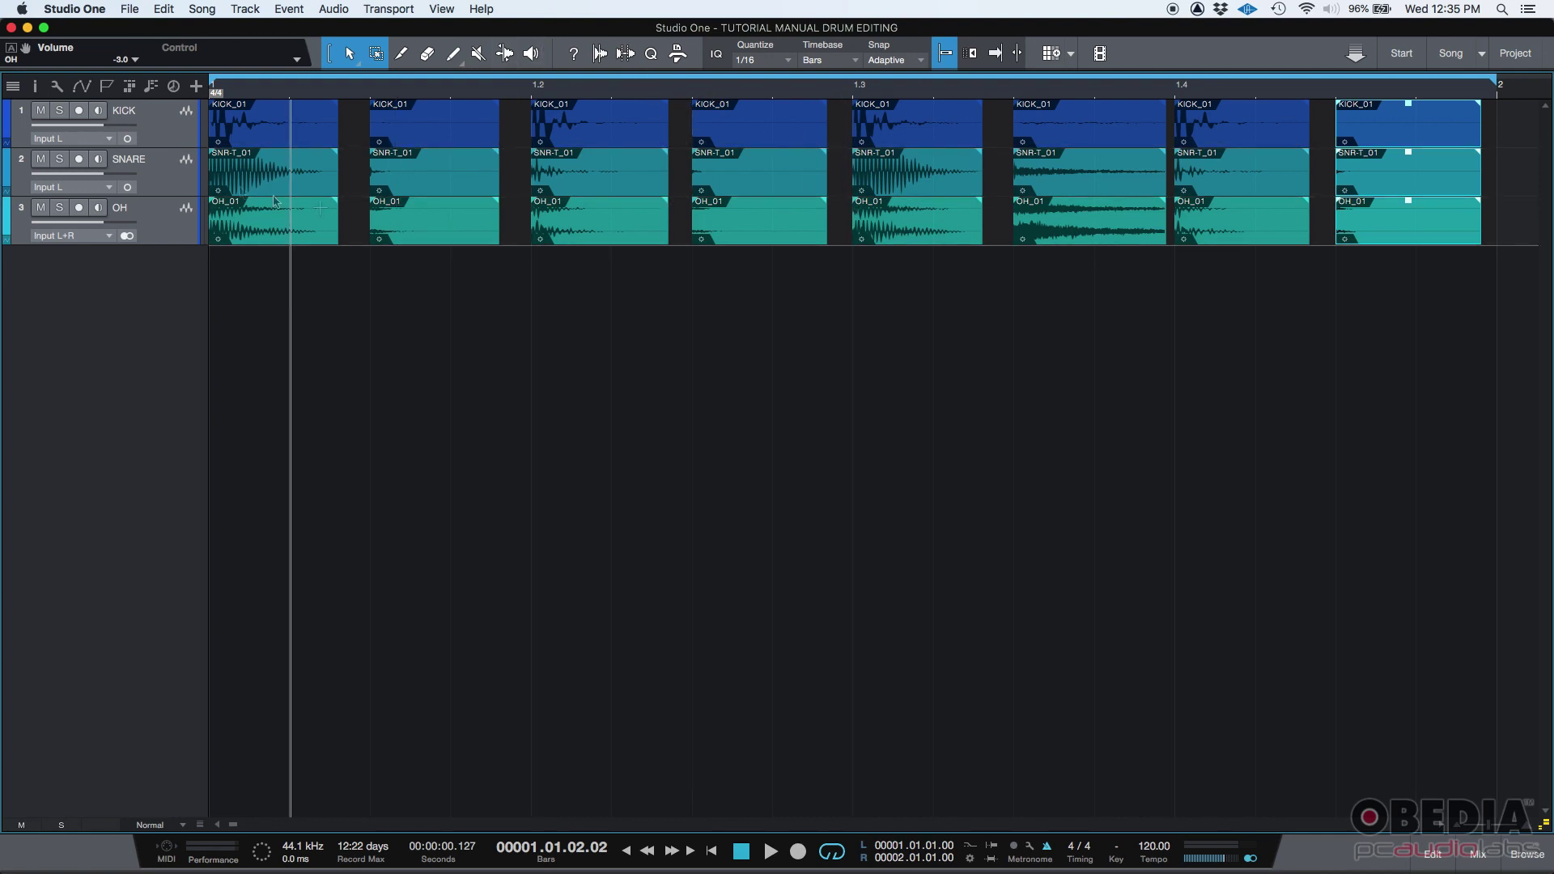
click(741, 851)
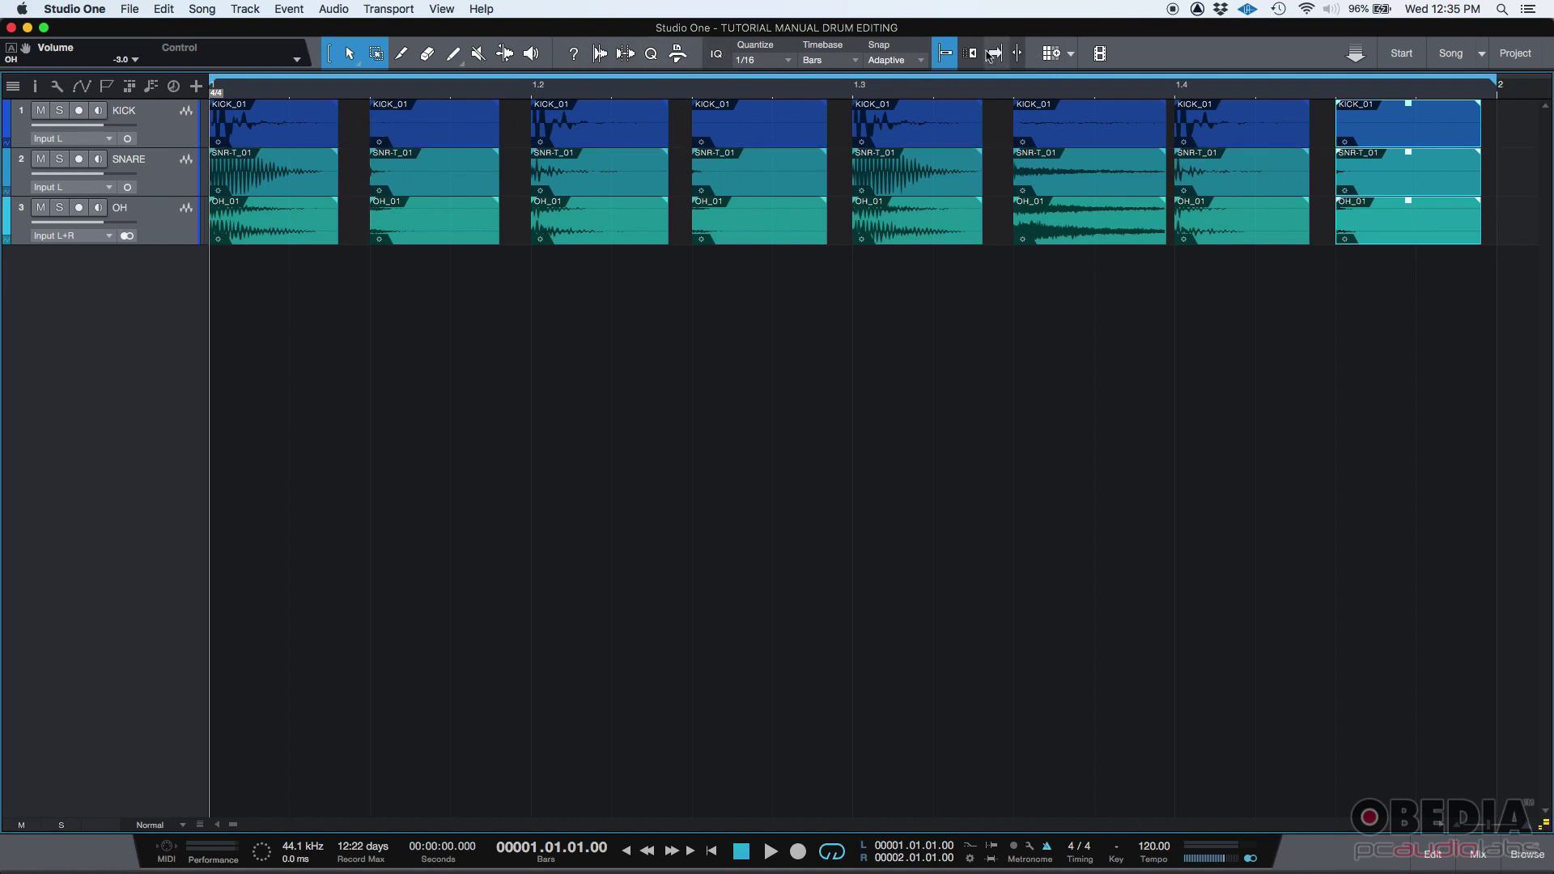
Step: Disable snapping and extend the starts of the second through eighth drum slices back to the preceding slice ends, closing every gap
click(944, 59)
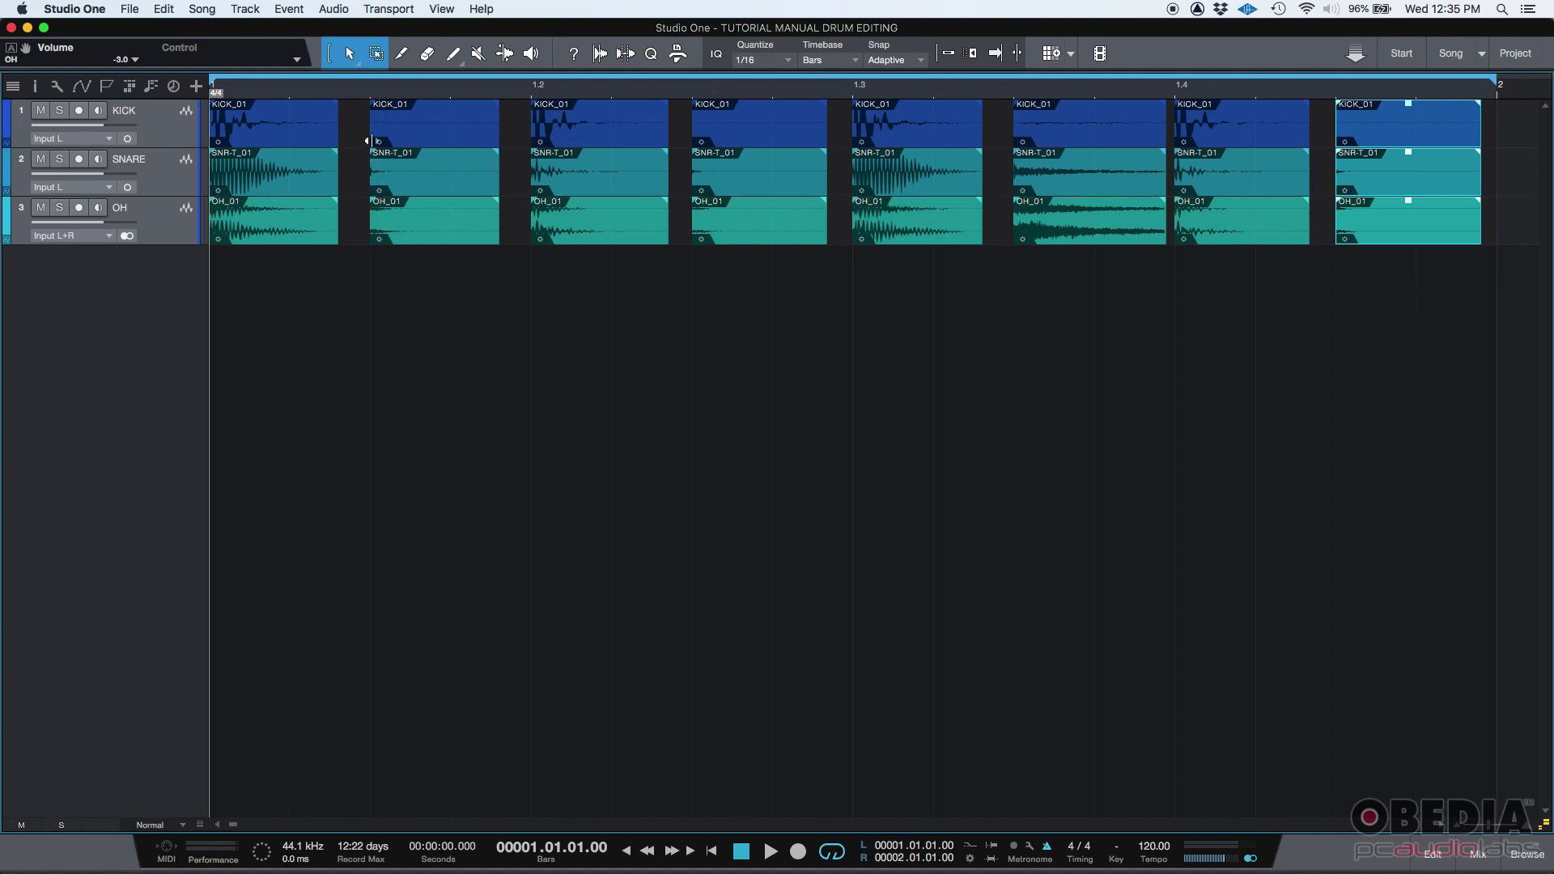
click(404, 134)
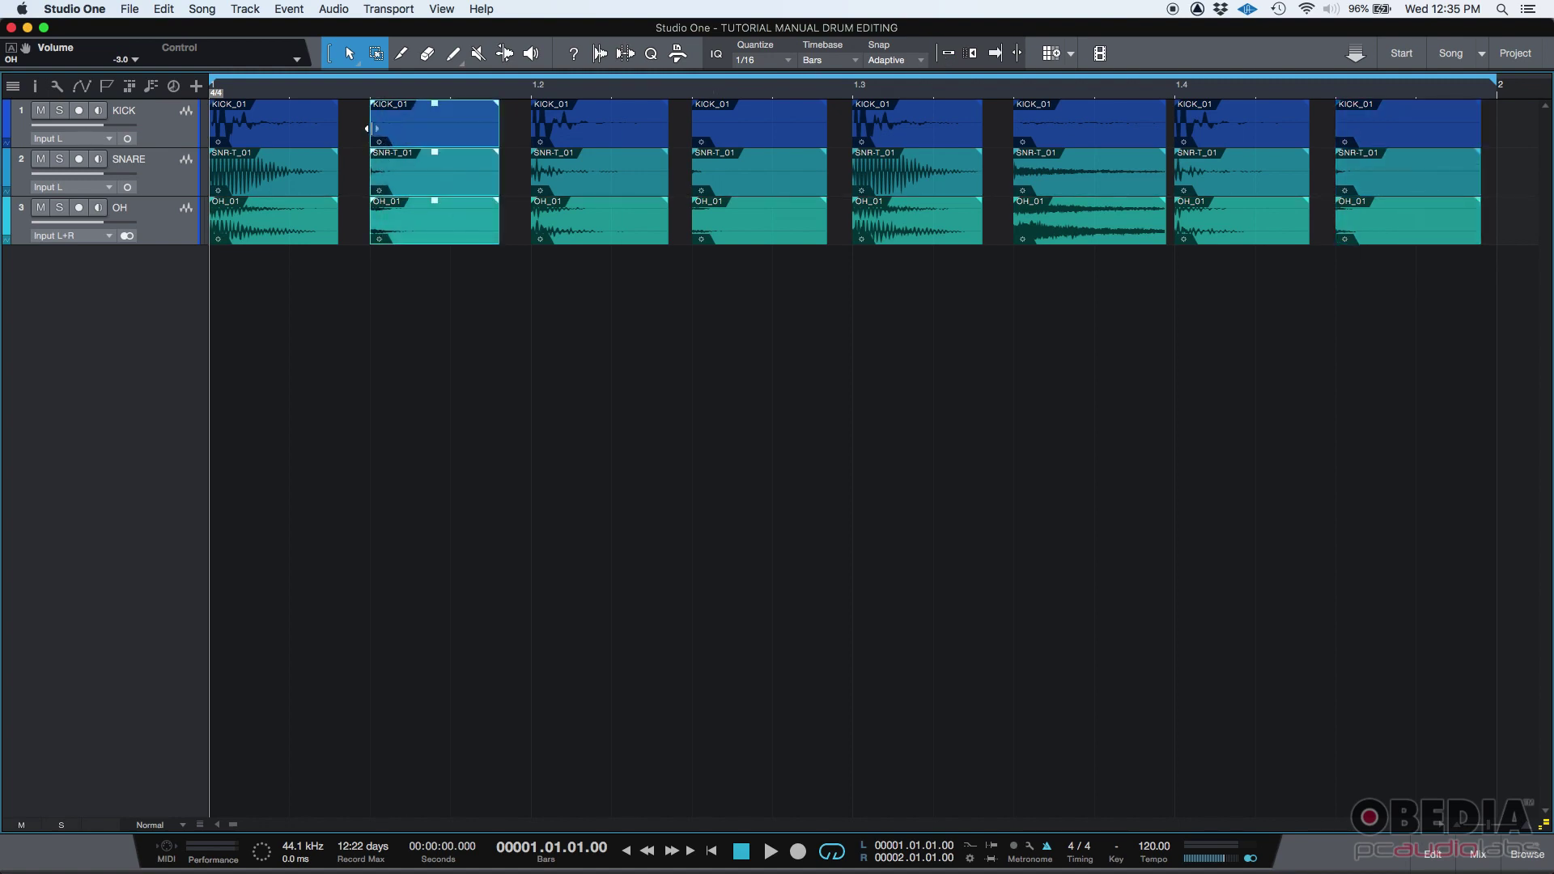
drag(371, 128, 335, 128)
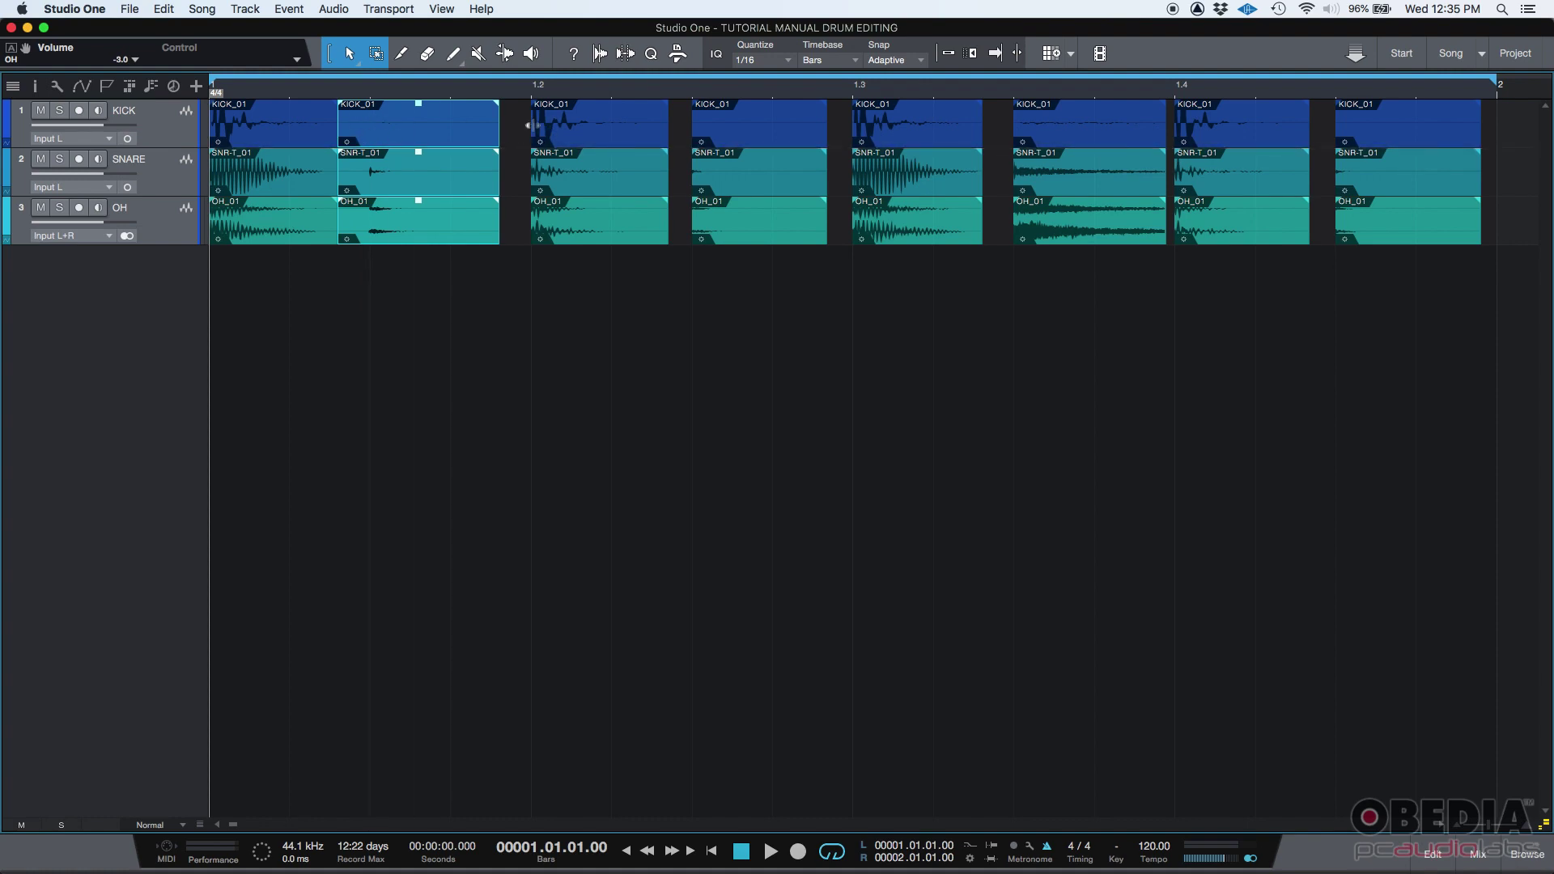
drag(532, 126, 501, 126)
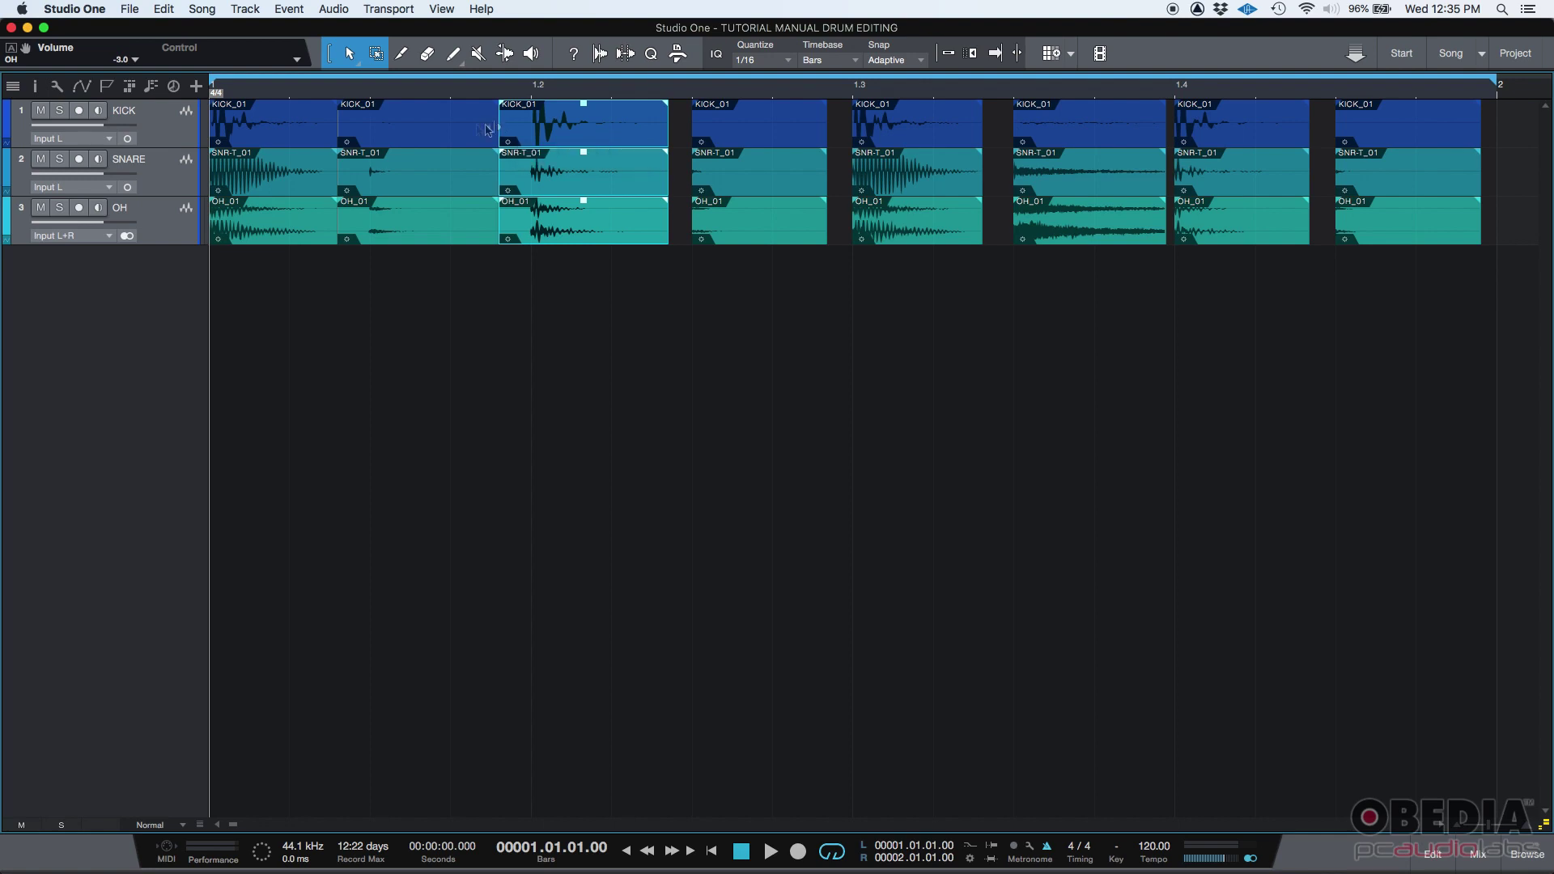
click(695, 126)
drag(695, 126, 668, 125)
drag(850, 126, 825, 126)
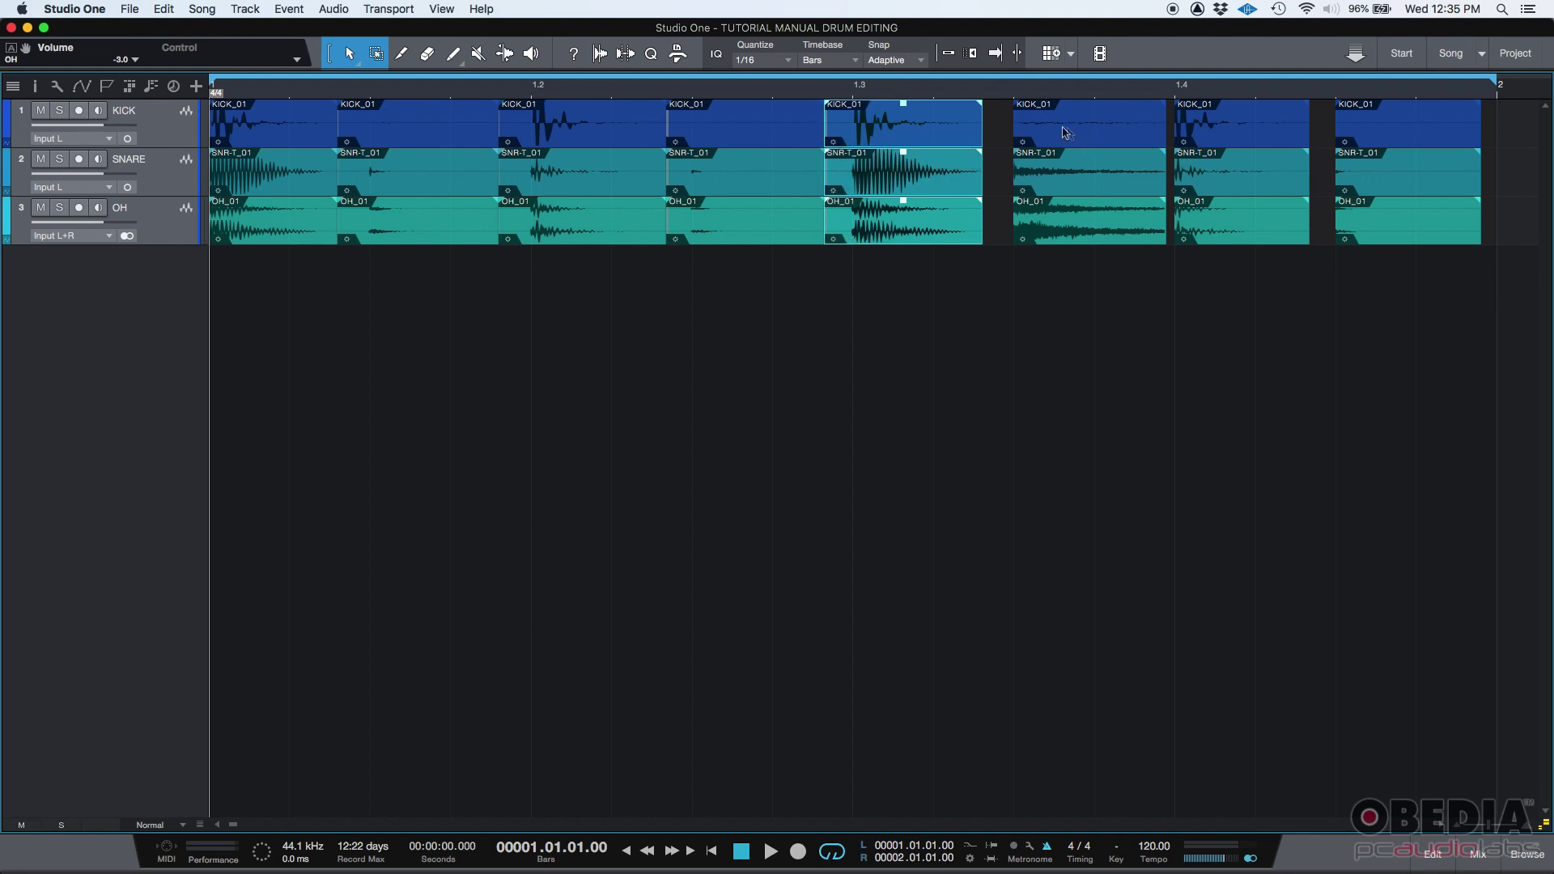
click(1019, 127)
drag(1018, 127, 983, 127)
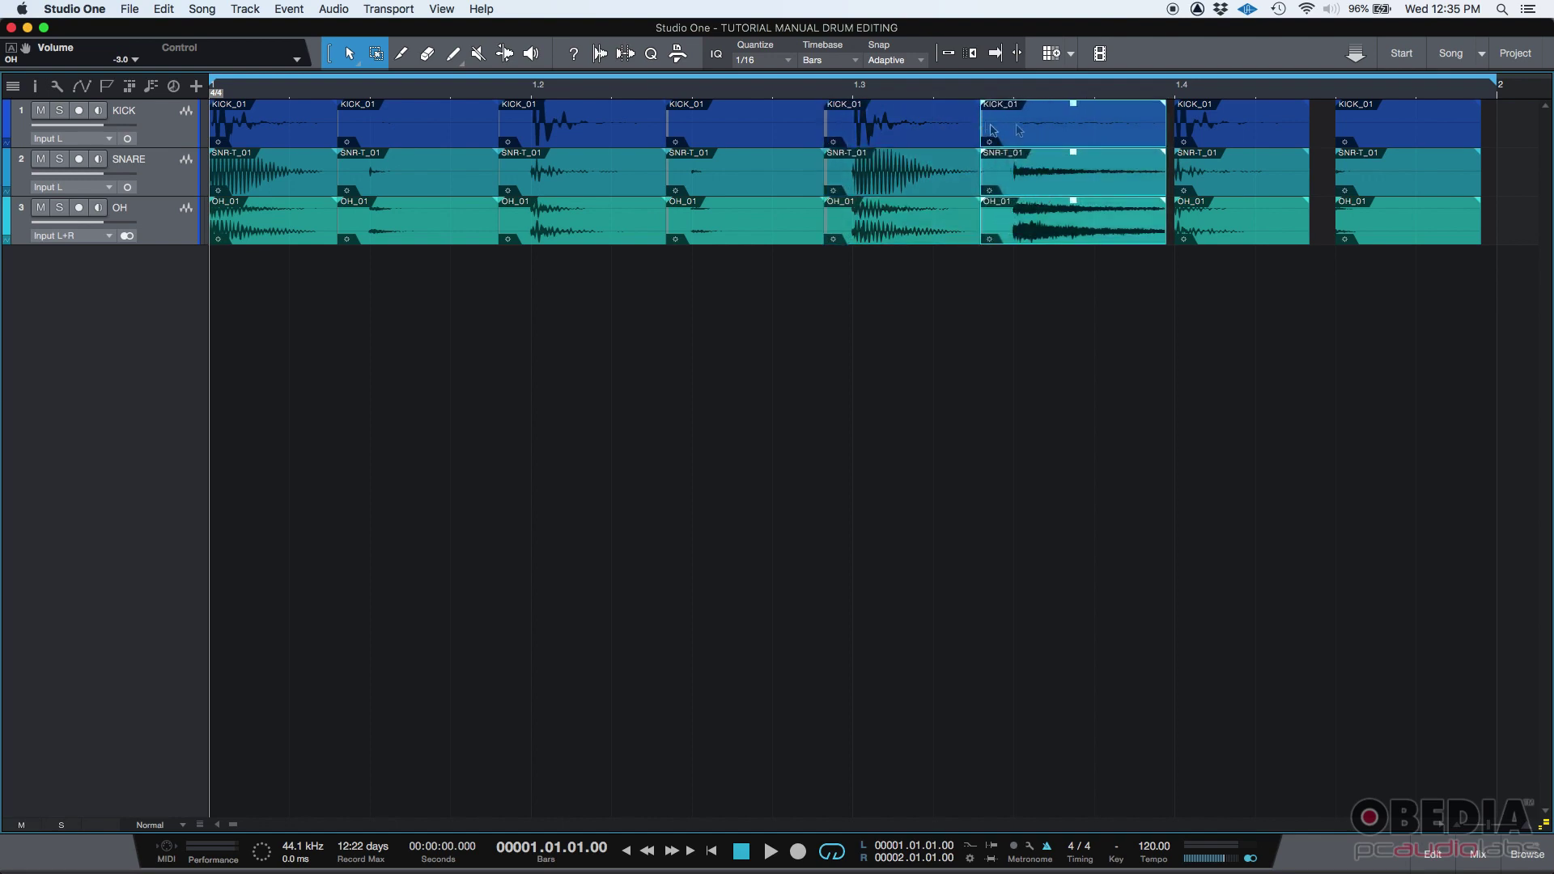
drag(1171, 126, 1164, 125)
drag(1334, 125, 1307, 126)
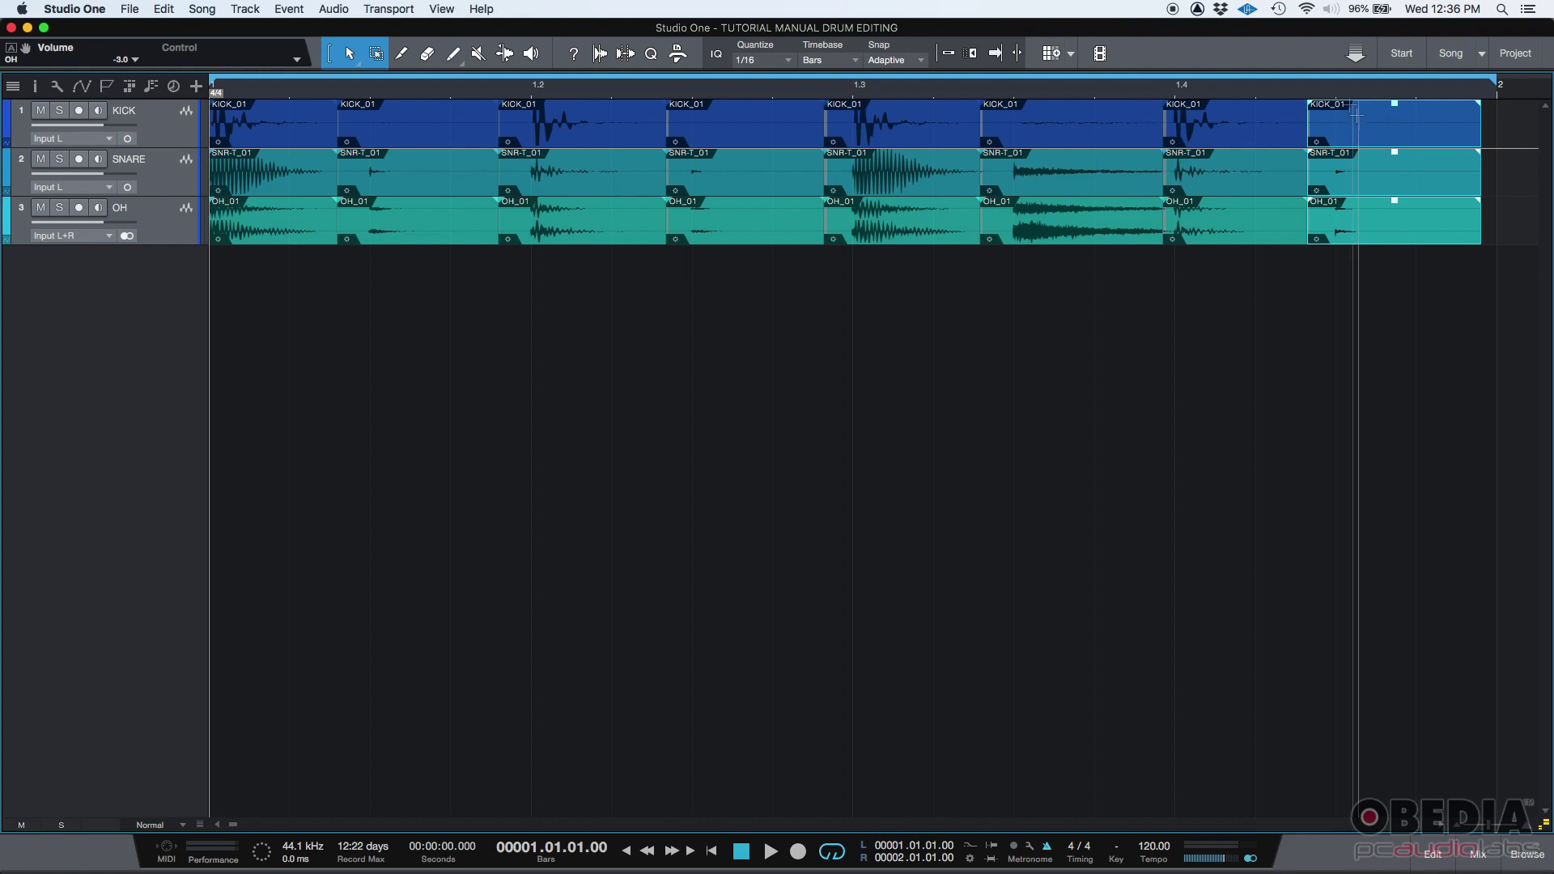
Step: Crossfade the first three grouped drum slices with their neighbouring slices
click(276, 234)
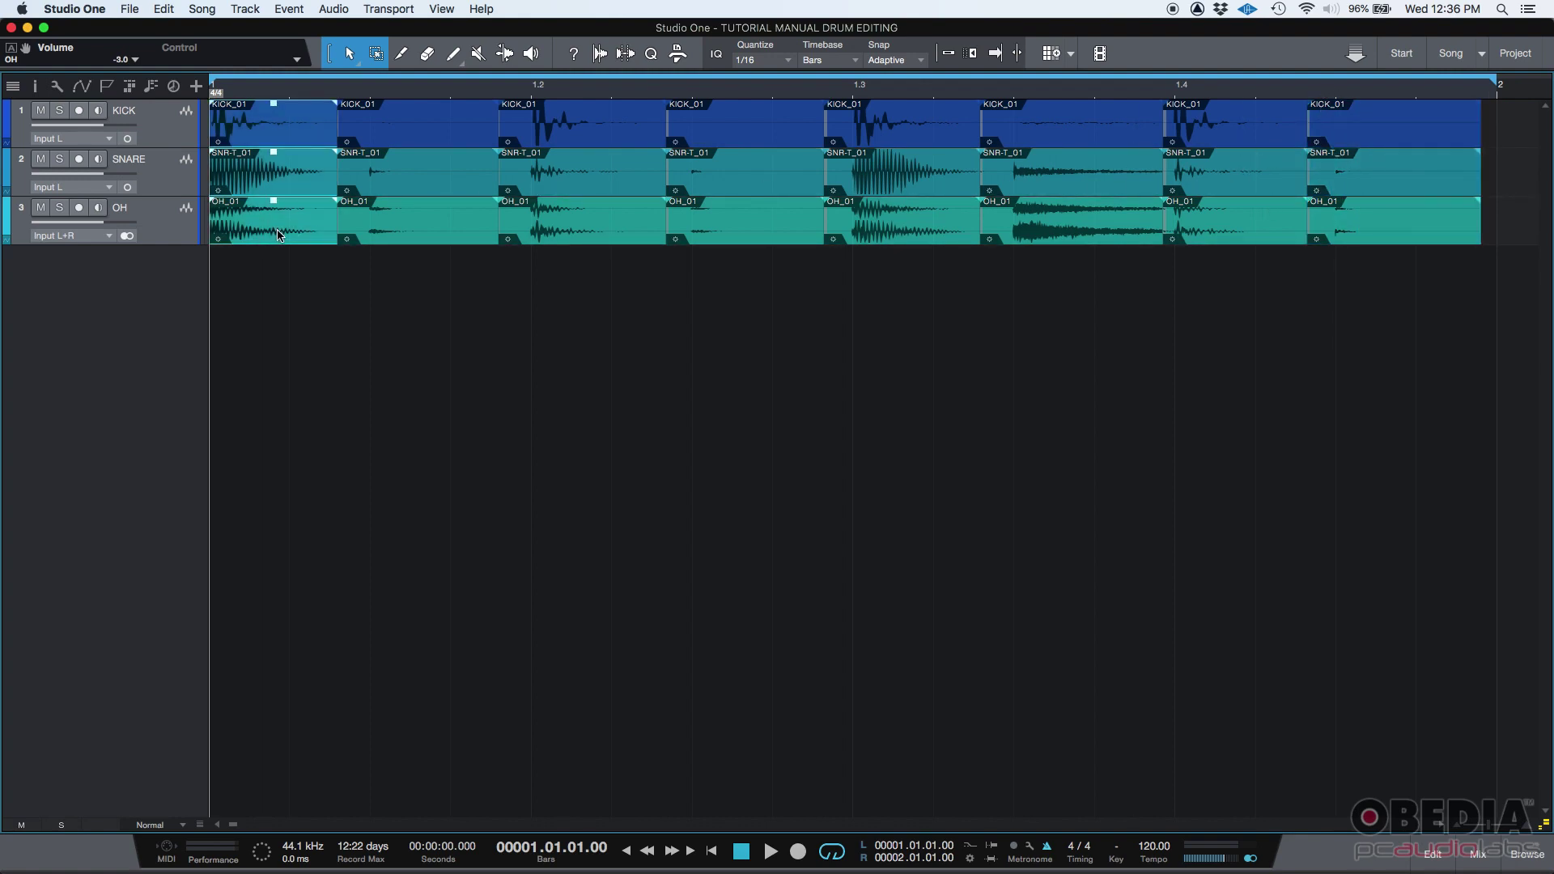
key(x)
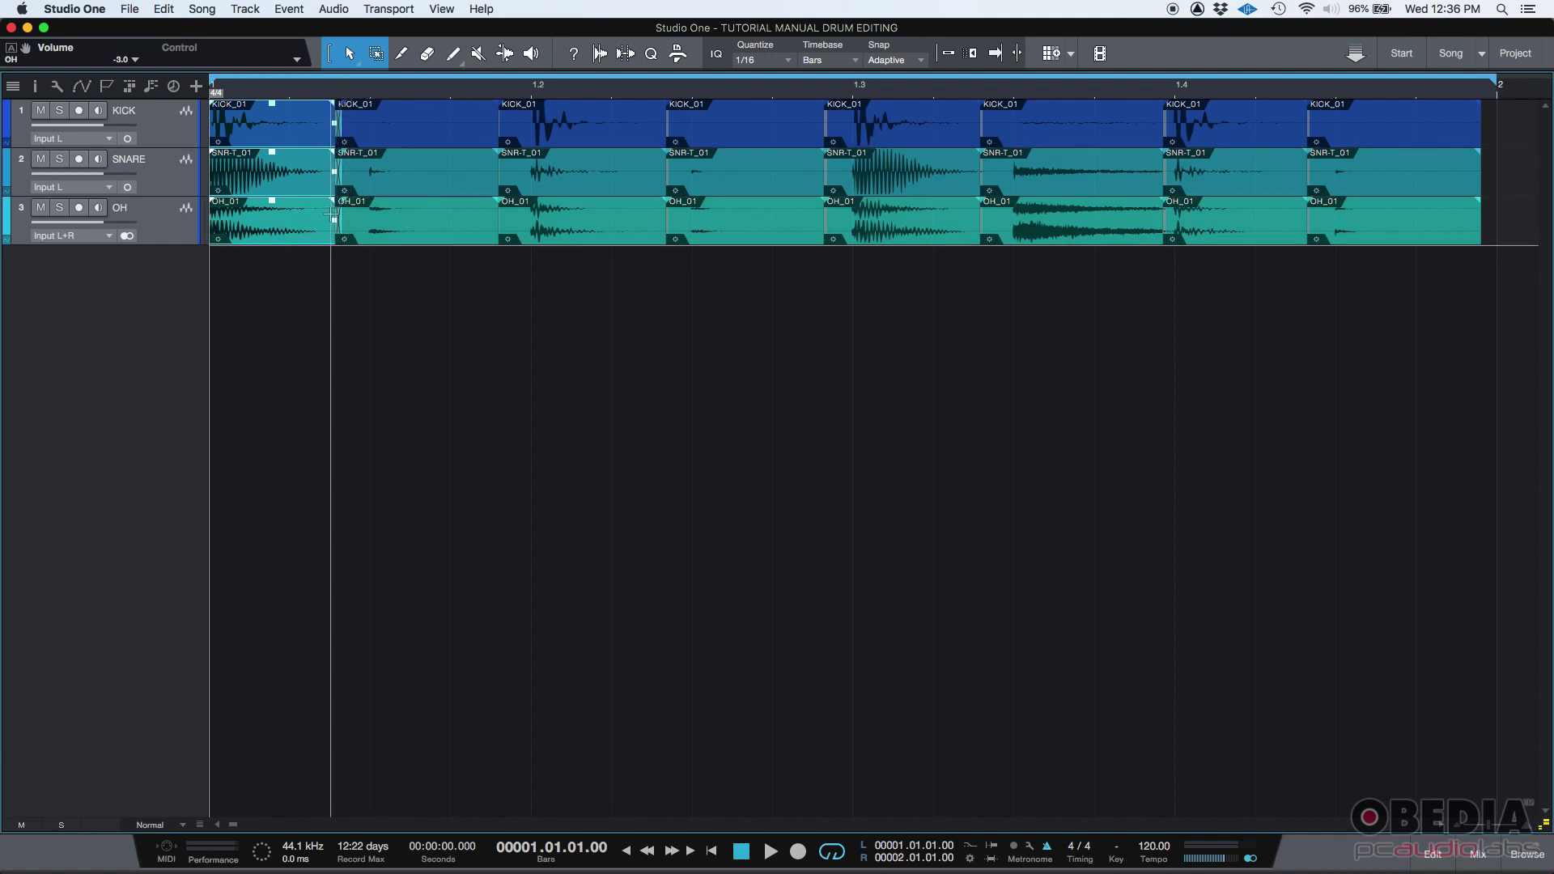
click(465, 225)
click(470, 235)
key(x)
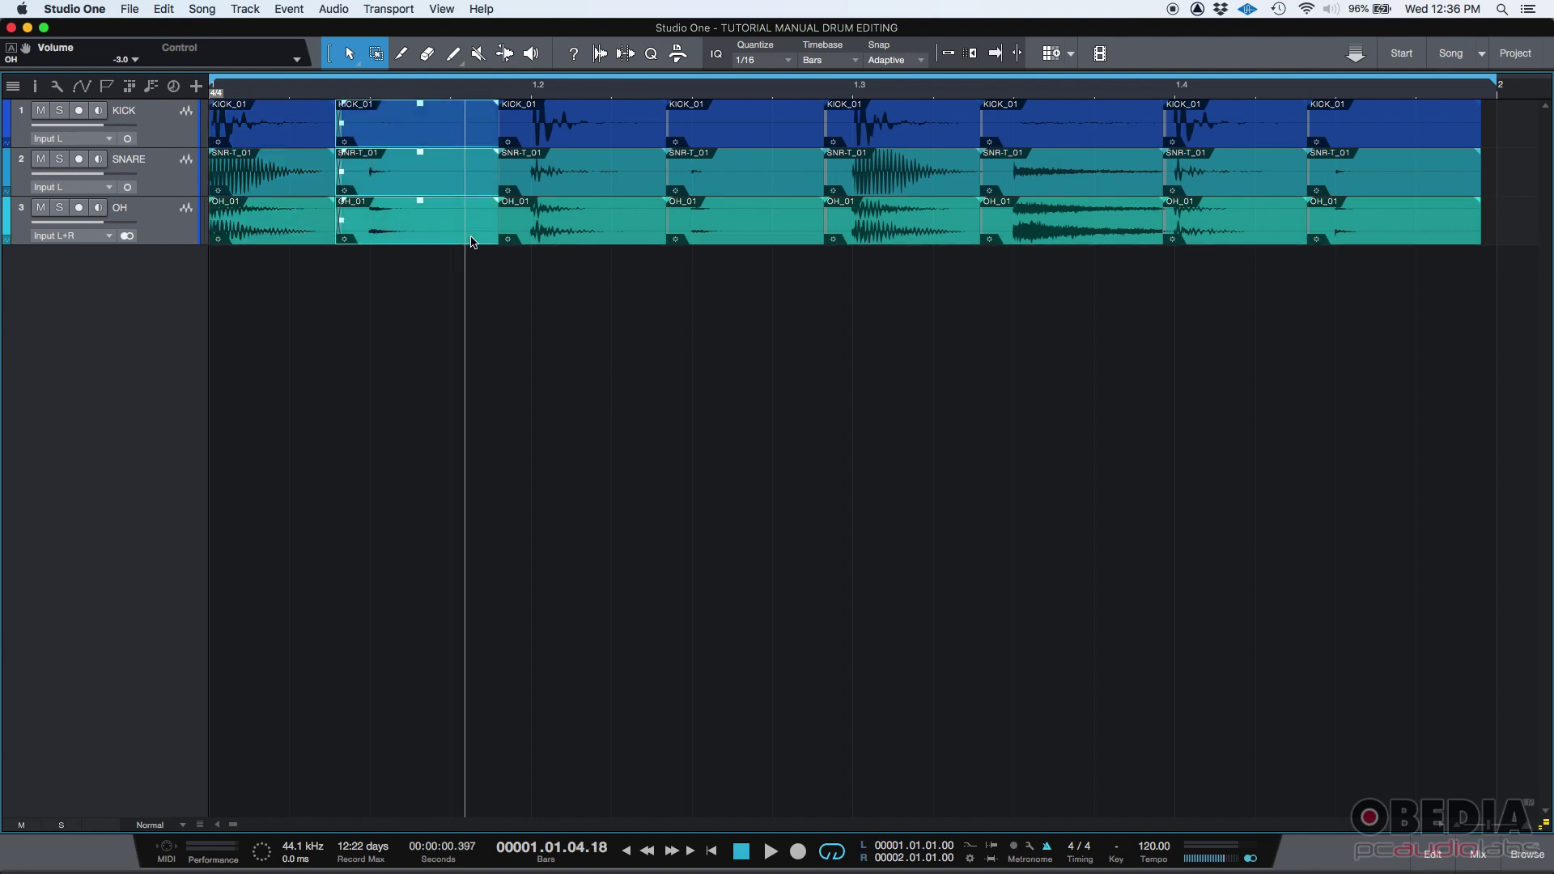
click(646, 239)
key(x)
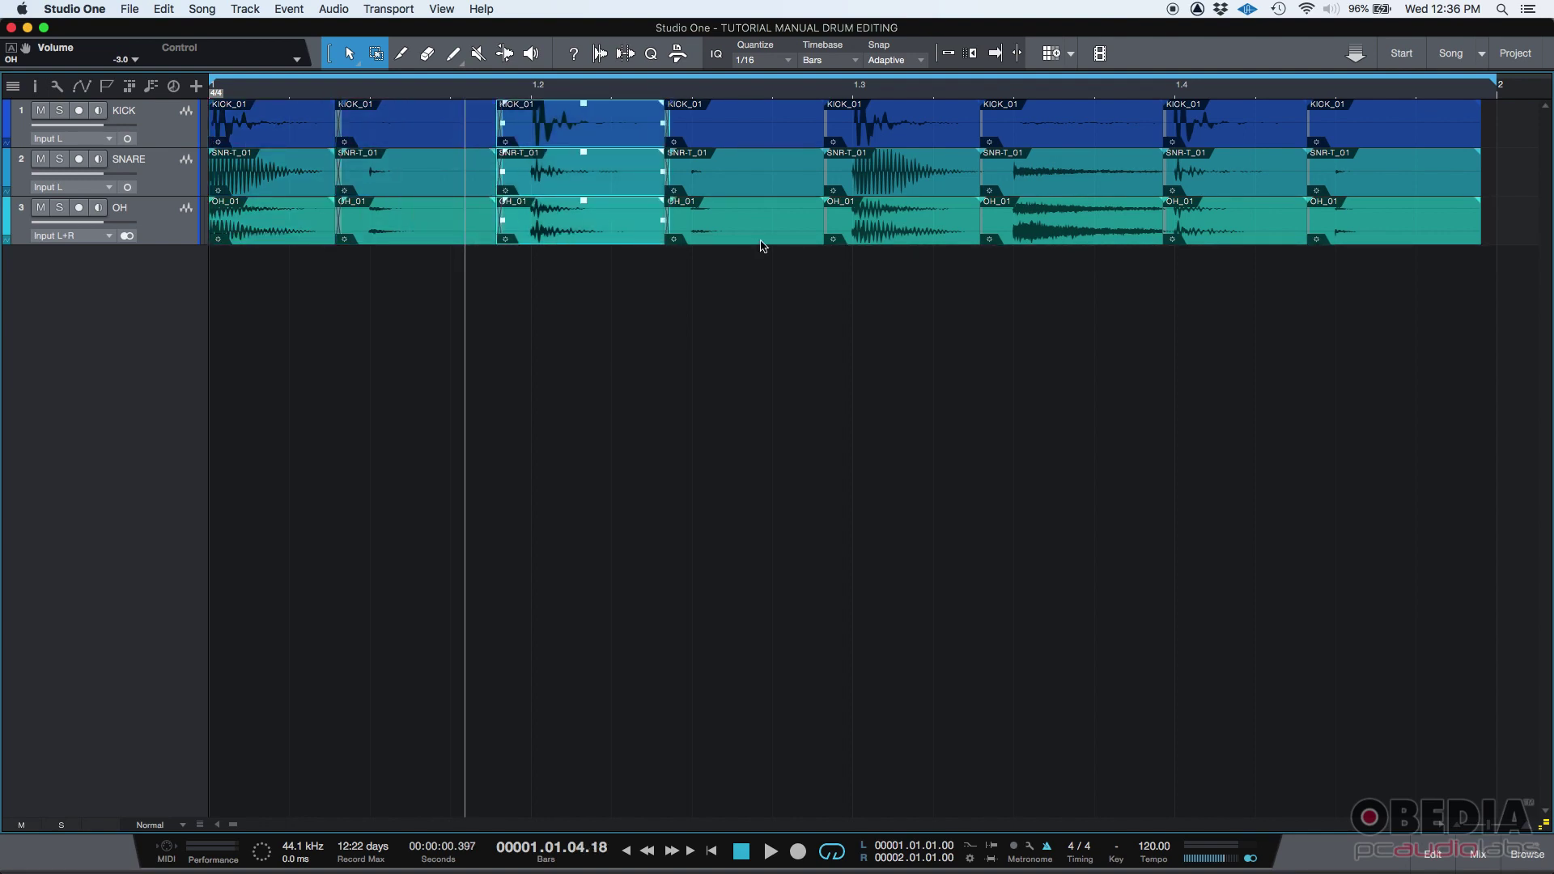
Step: Crossfade the fourth through seventh grouped drum slices with their neighbours, up to the last slice
click(761, 243)
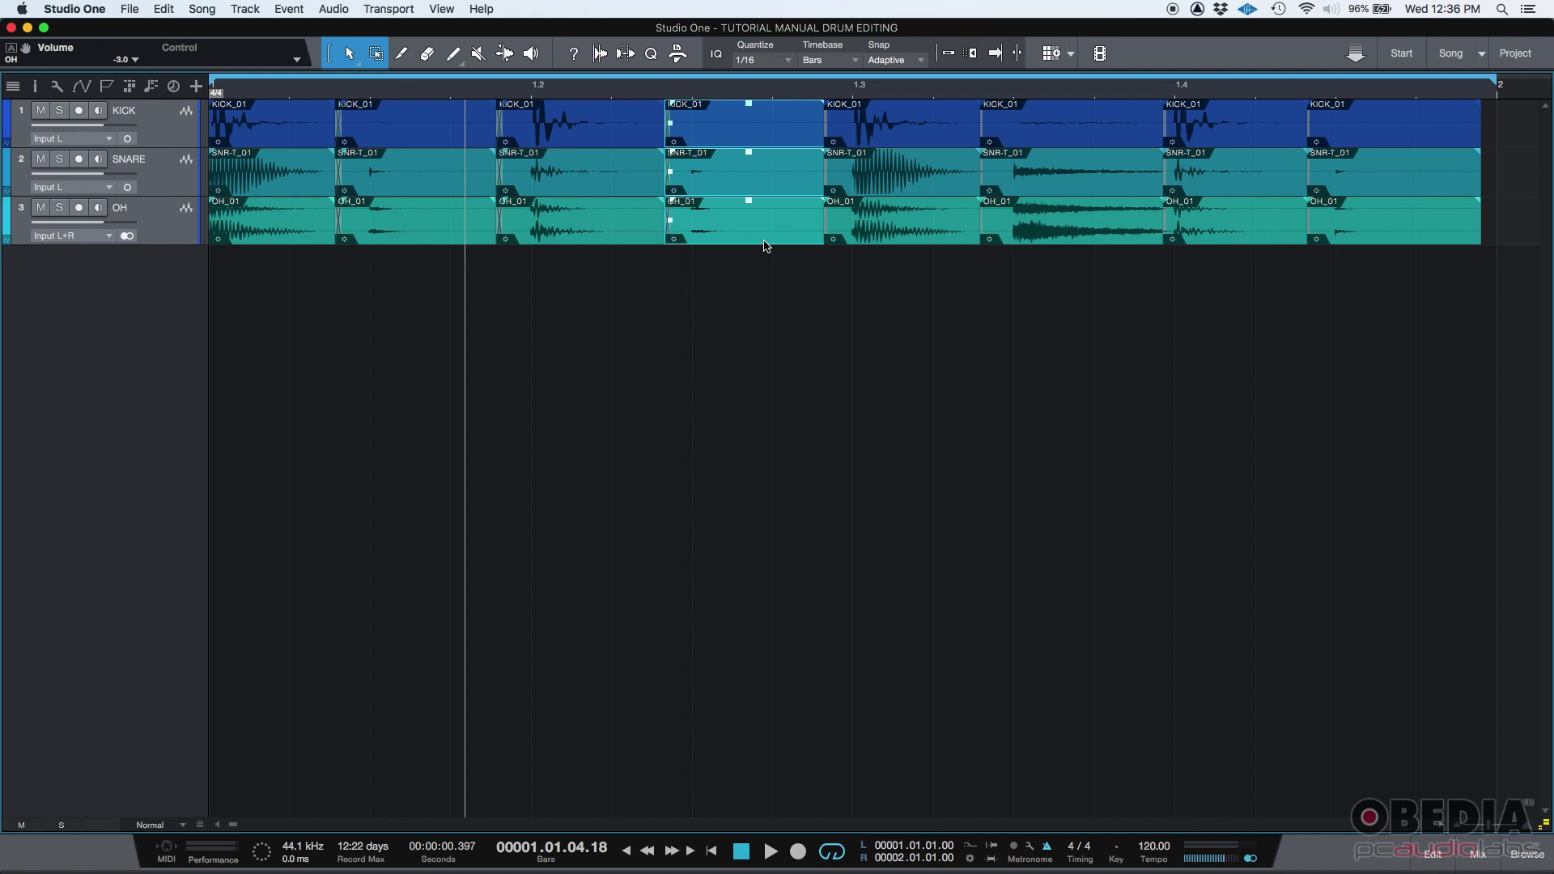
key(x)
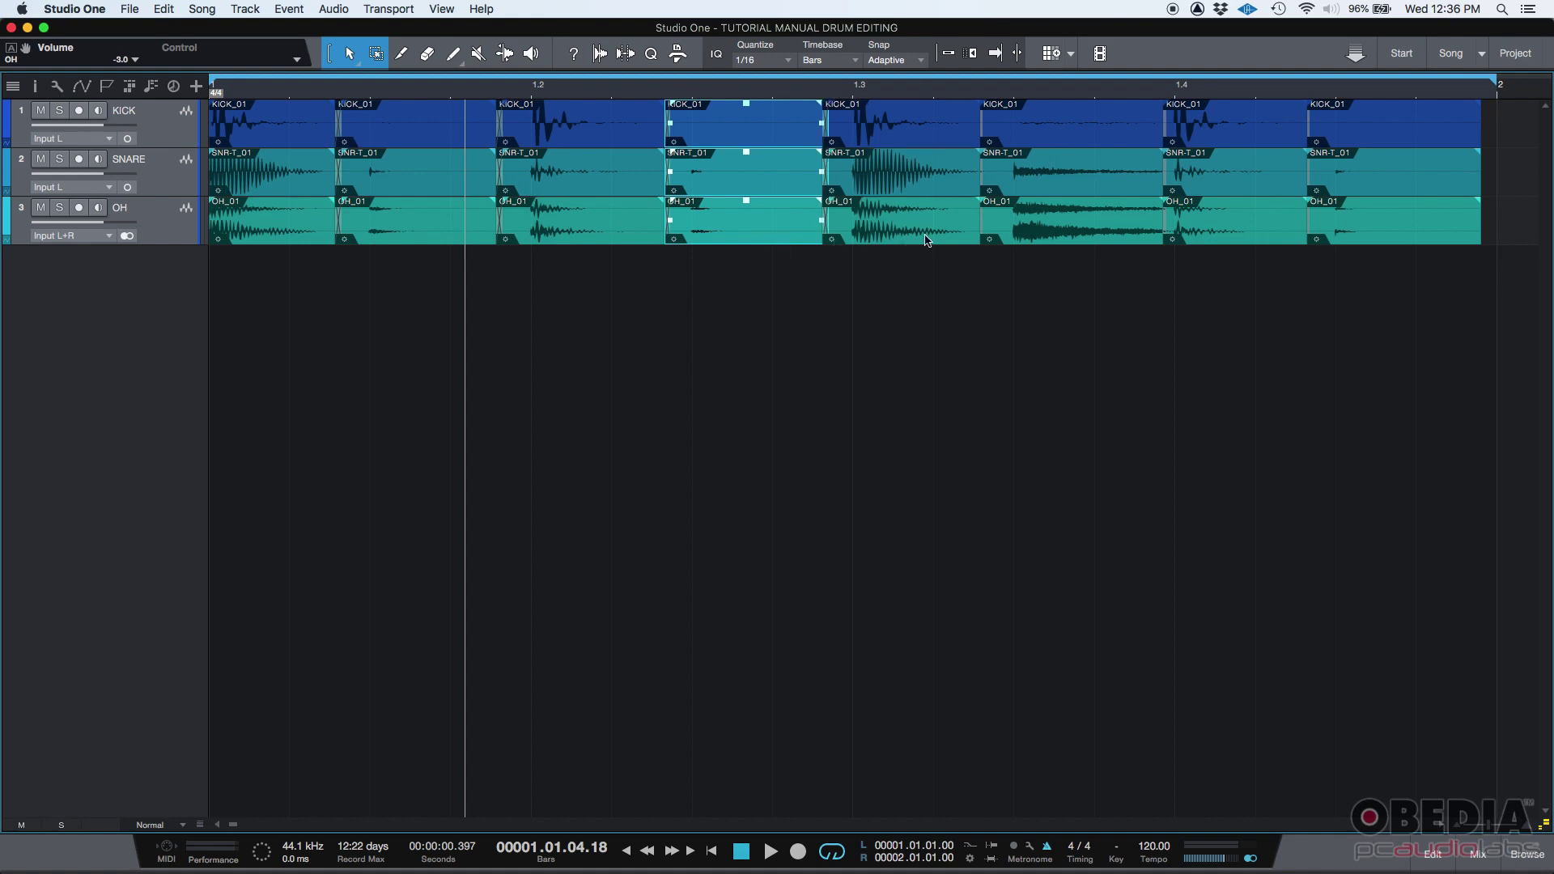
click(927, 240)
key(x)
click(1052, 235)
key(x)
click(1213, 229)
key(x)
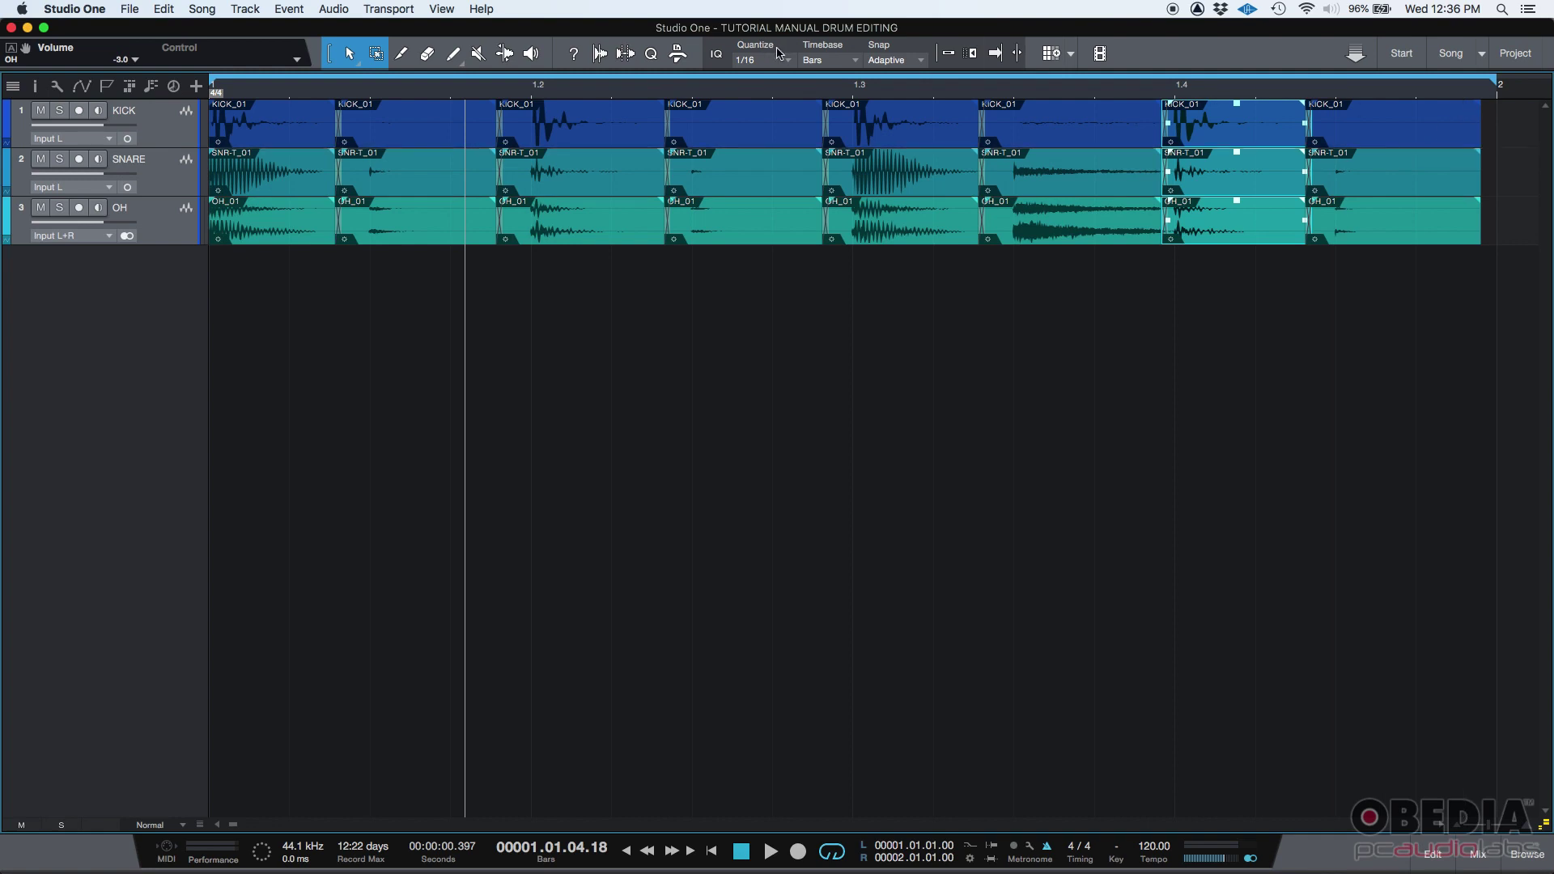
Step: Extend the last drum slice's end to bar 2 with snapping on, and trim it back slightly before bar 2 with snapping off
click(944, 54)
drag(1477, 120, 1500, 117)
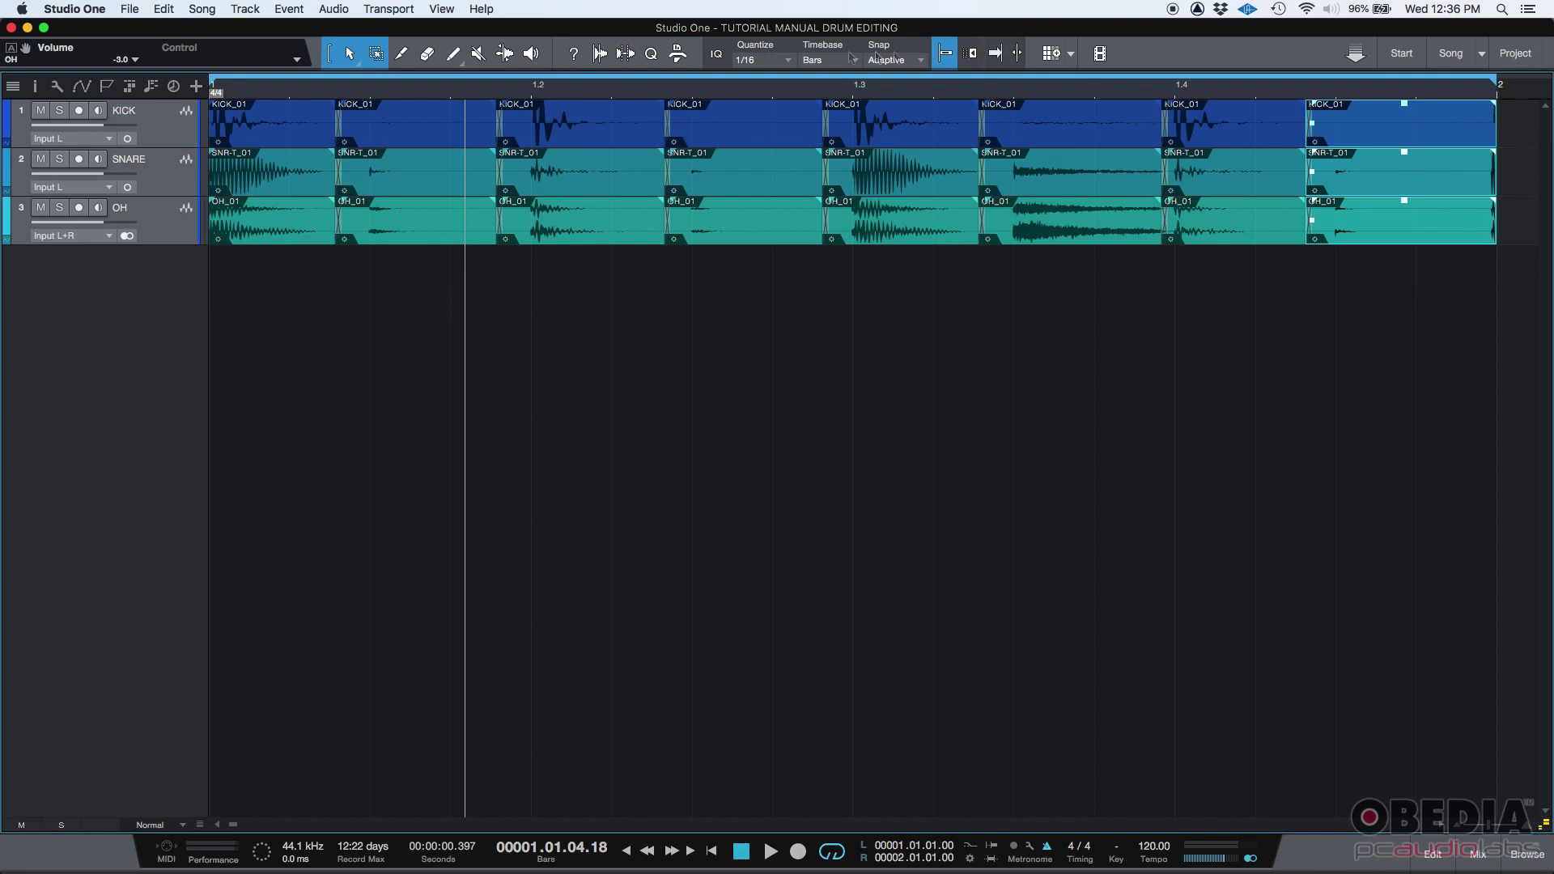
click(944, 55)
drag(1495, 121, 1489, 122)
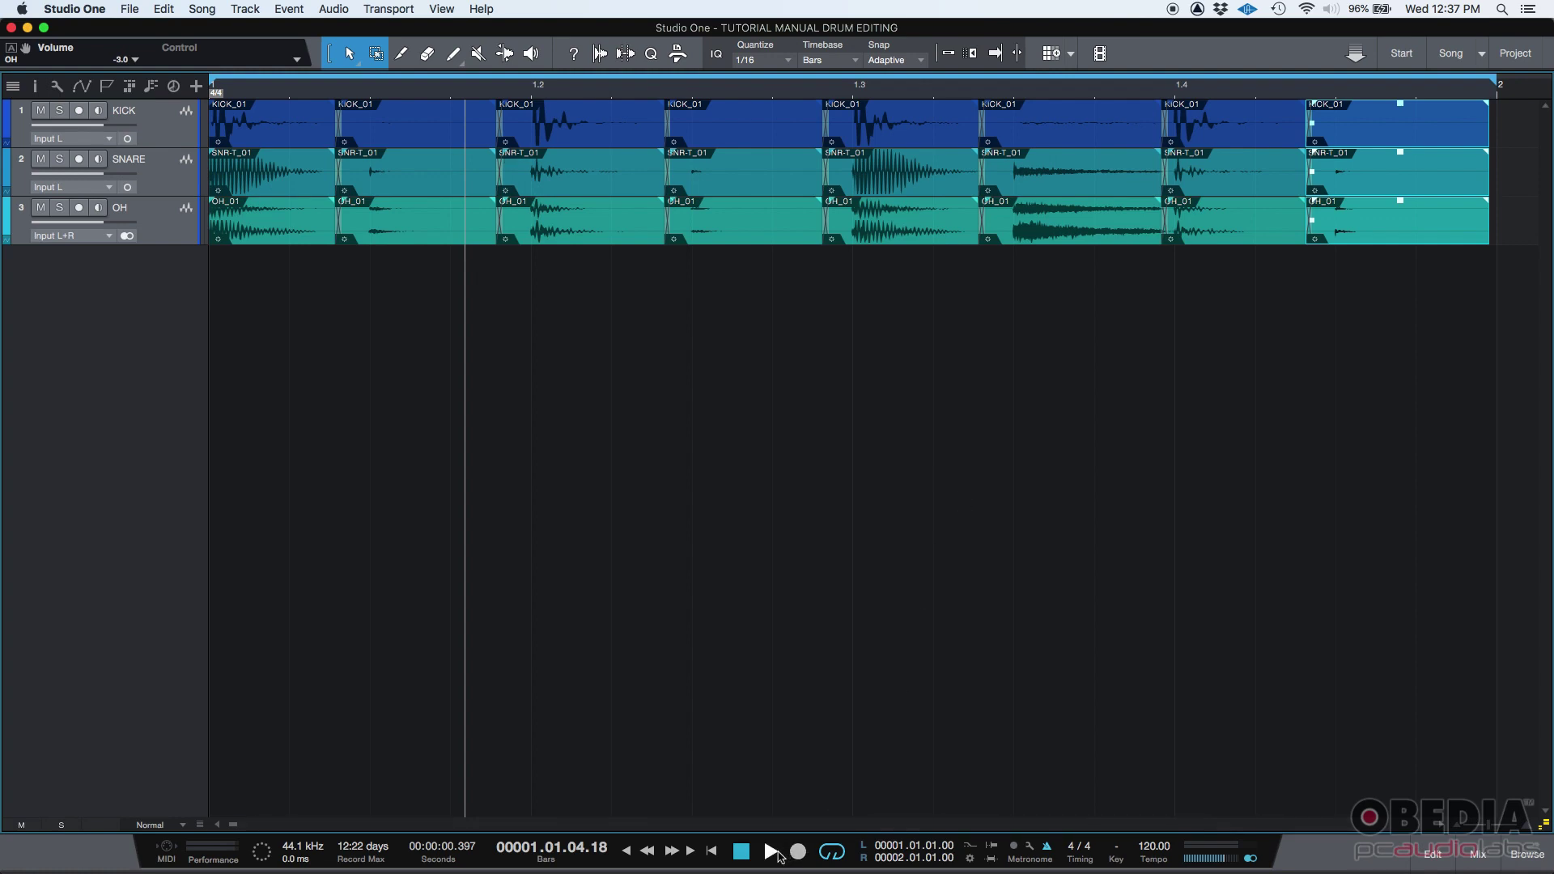
Step: Play the edited drums from the song start and stop playback
click(740, 852)
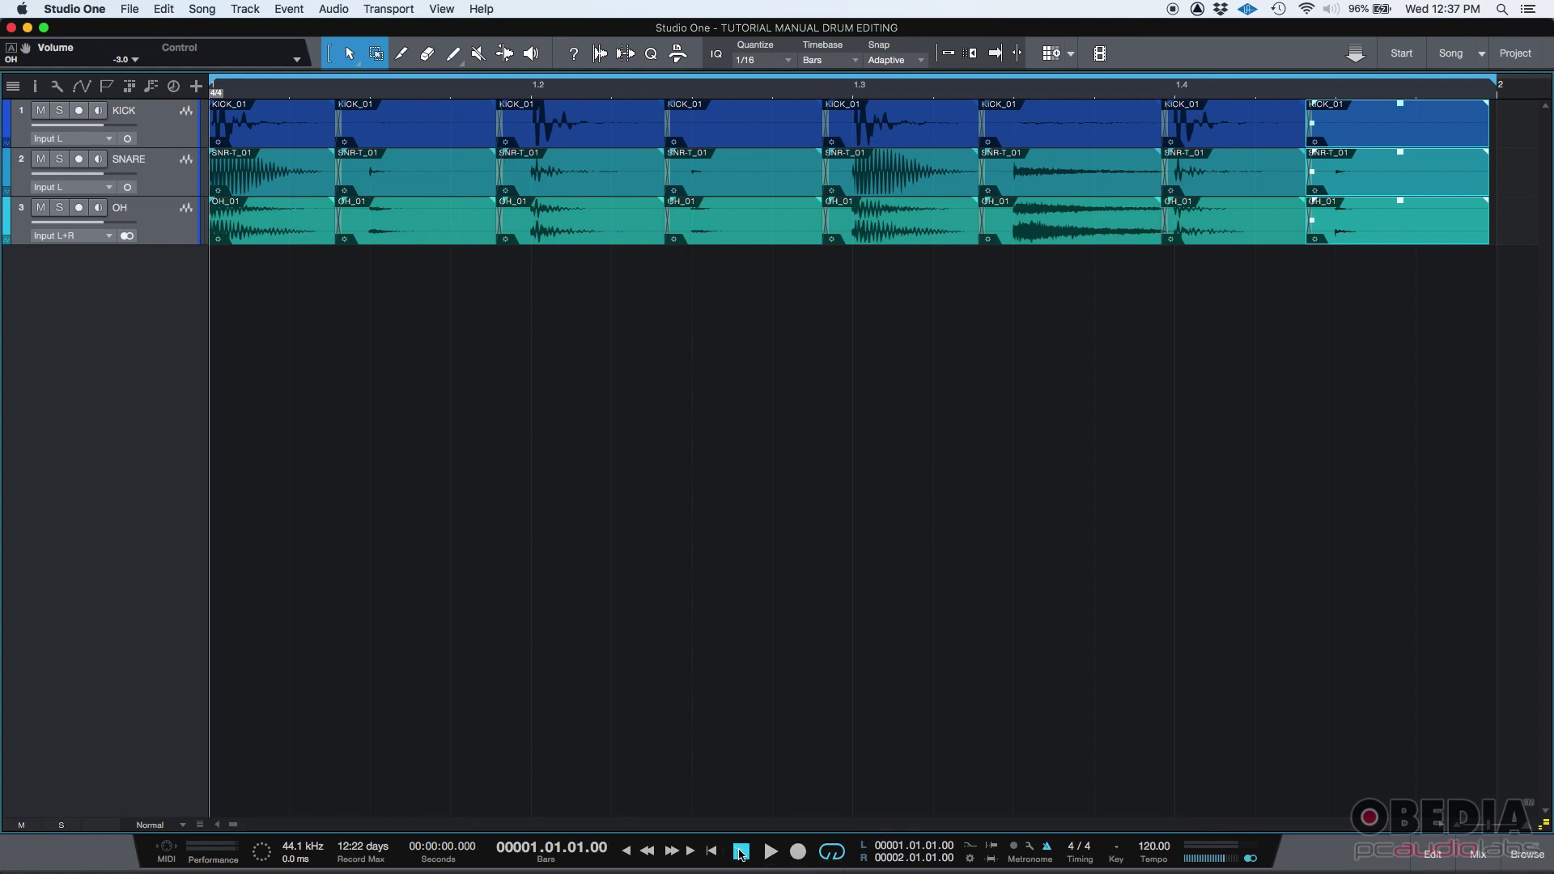
click(770, 851)
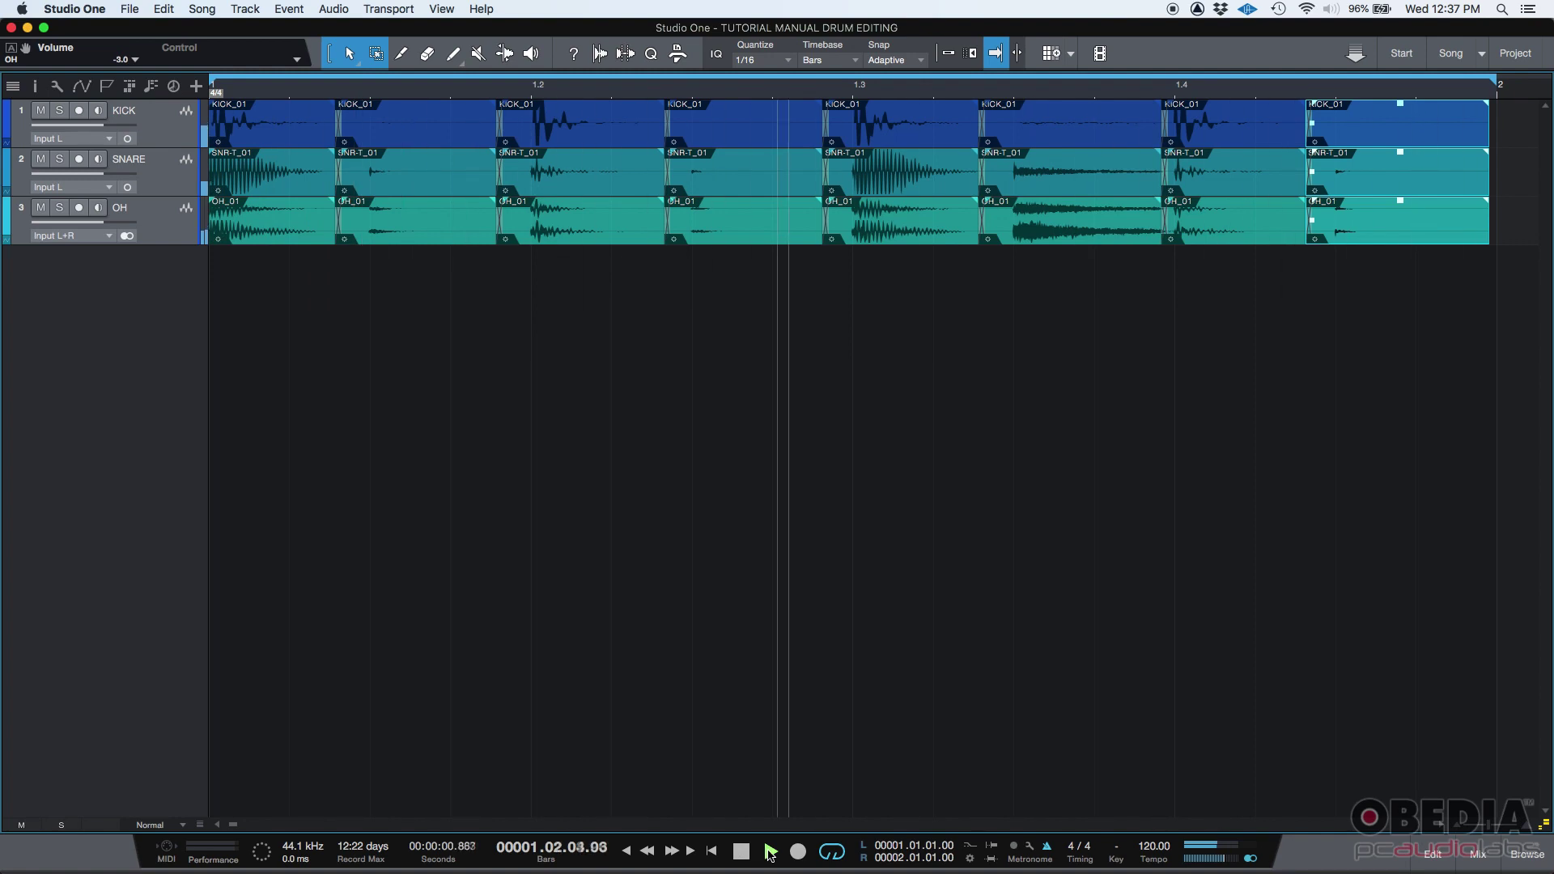
click(742, 851)
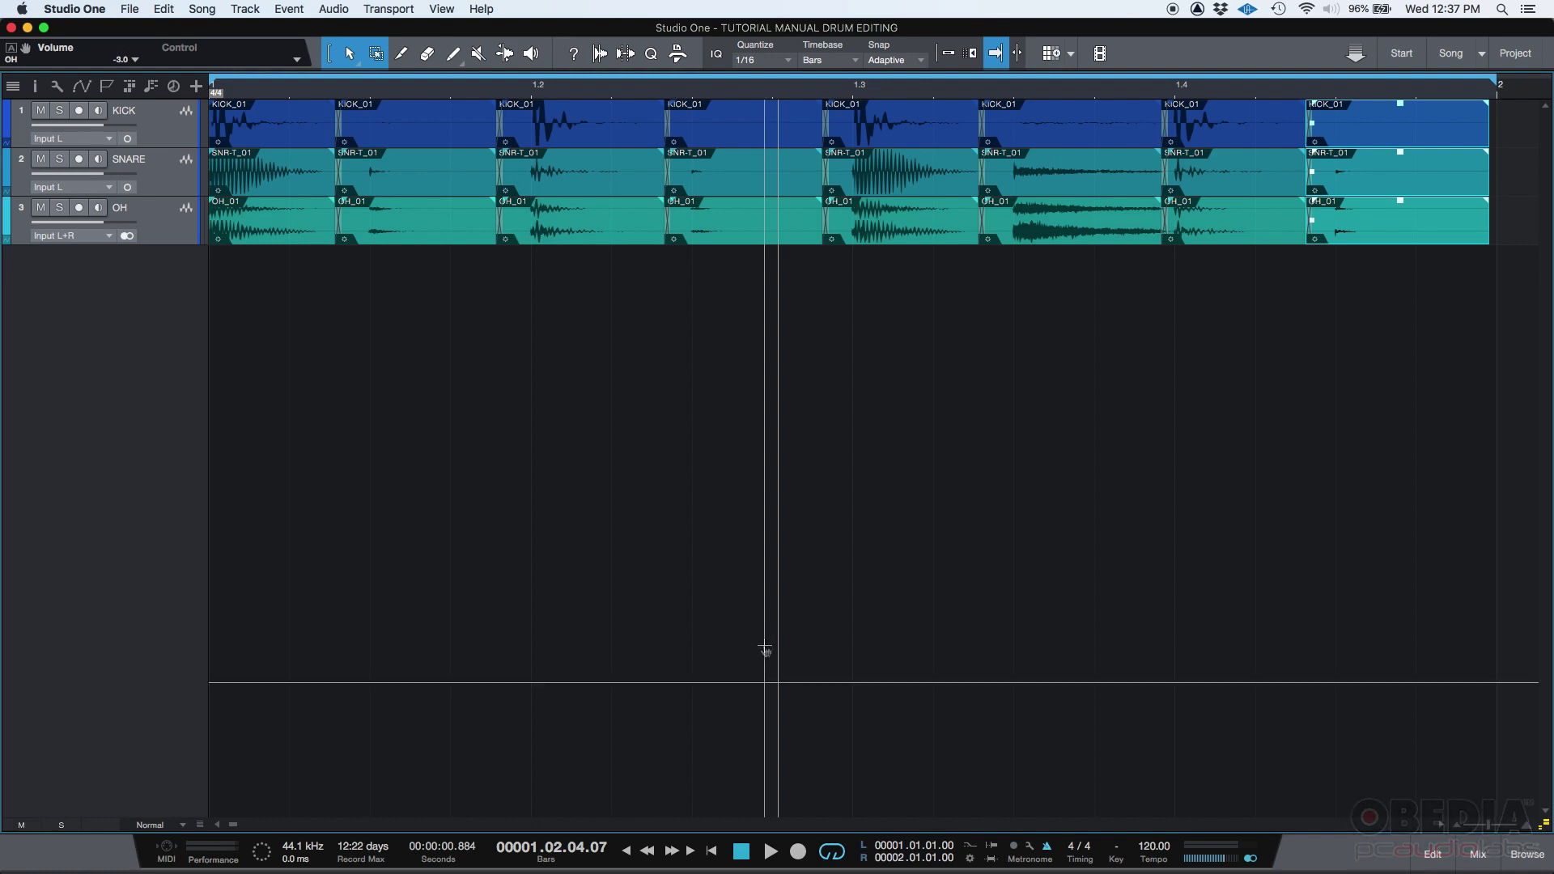
Step: Switch to Chrome to view the OBEDIA website
key(super+Tab)
key(super+Tab)
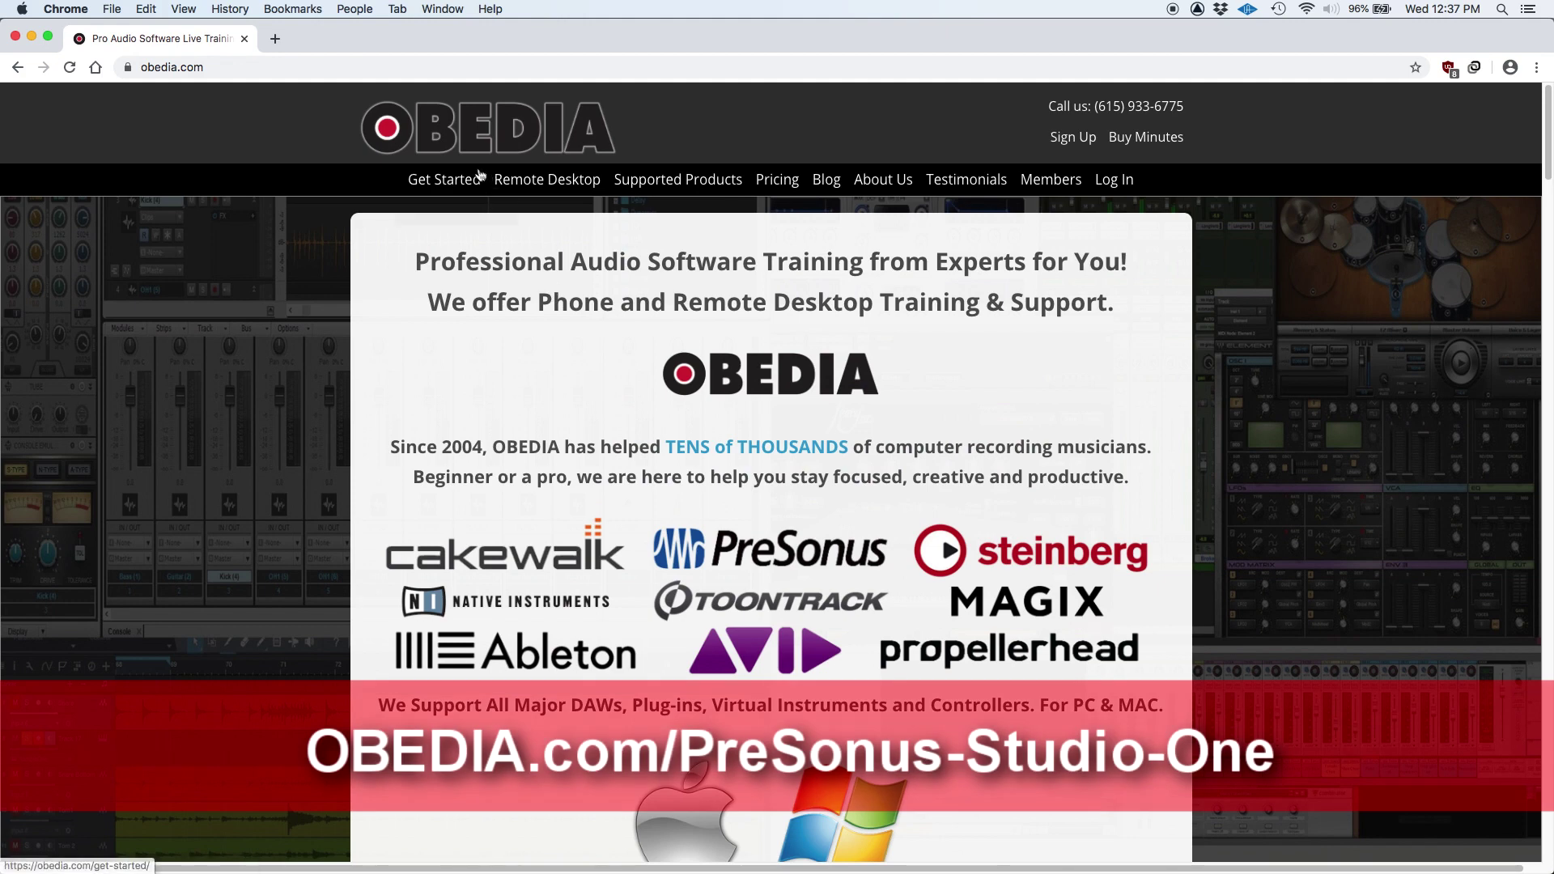